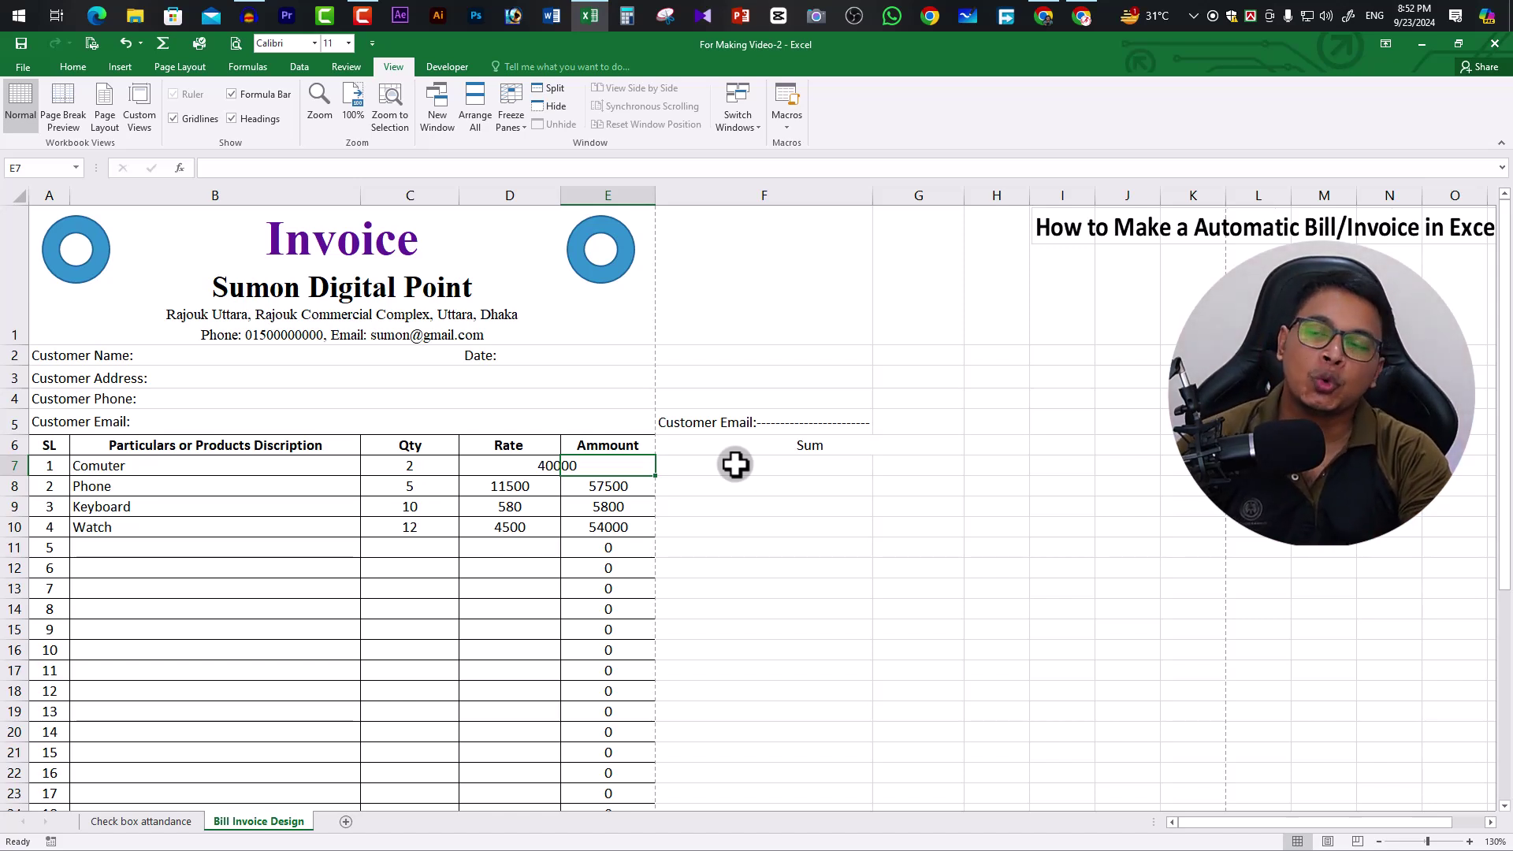
Add a new blank worksheet after the Bill Invoice Design sheet
{"action": "left_click", "coordinate": [346, 823]}
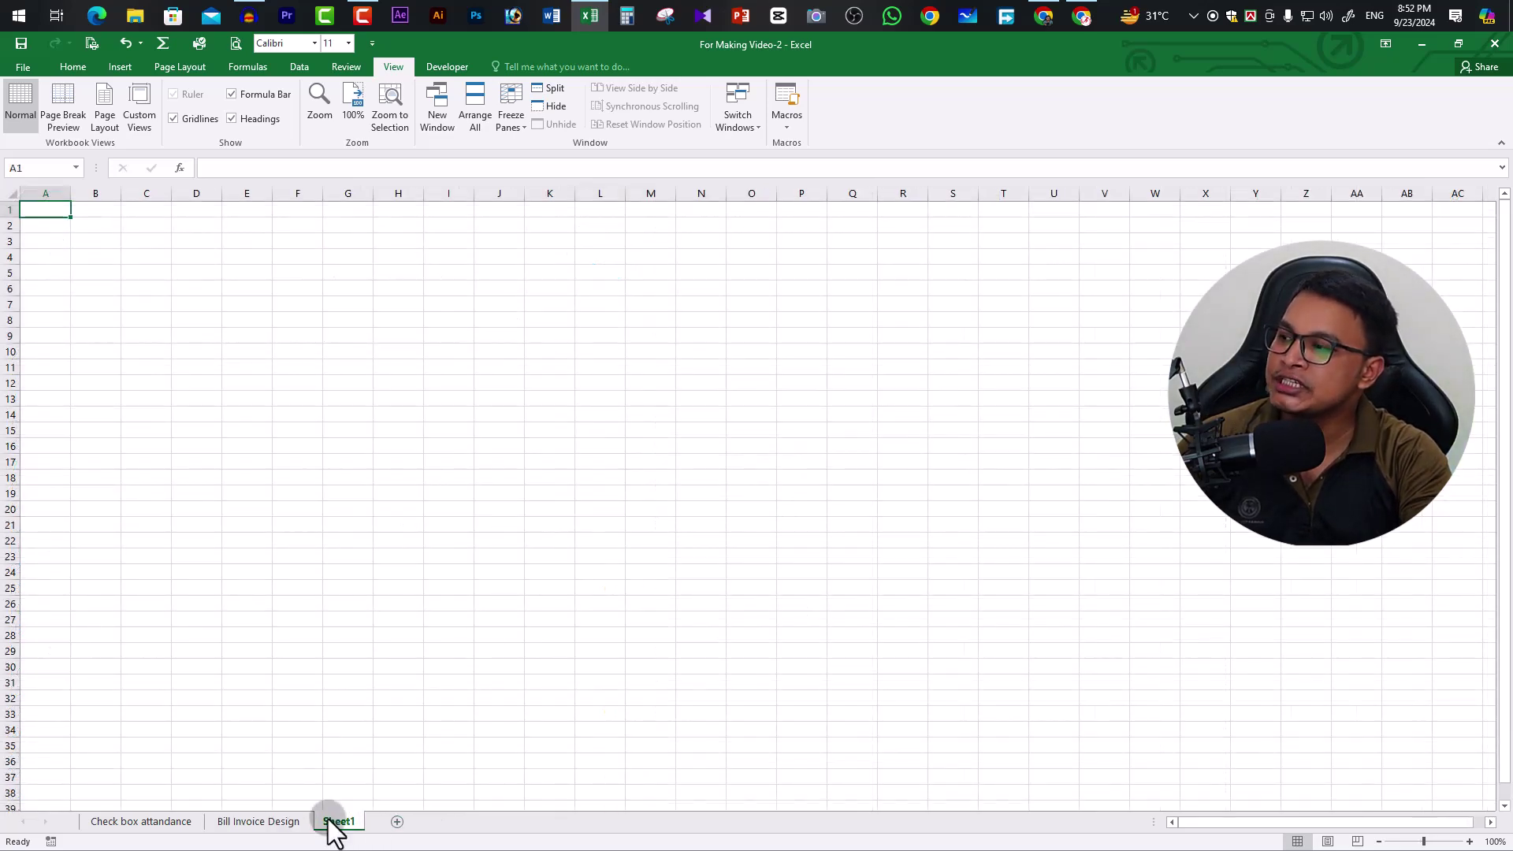
{"action": "scroll", "coordinate": [407, 364], "scroll_direction": "down", "scroll_amount": 6, "text": "ctrl"}
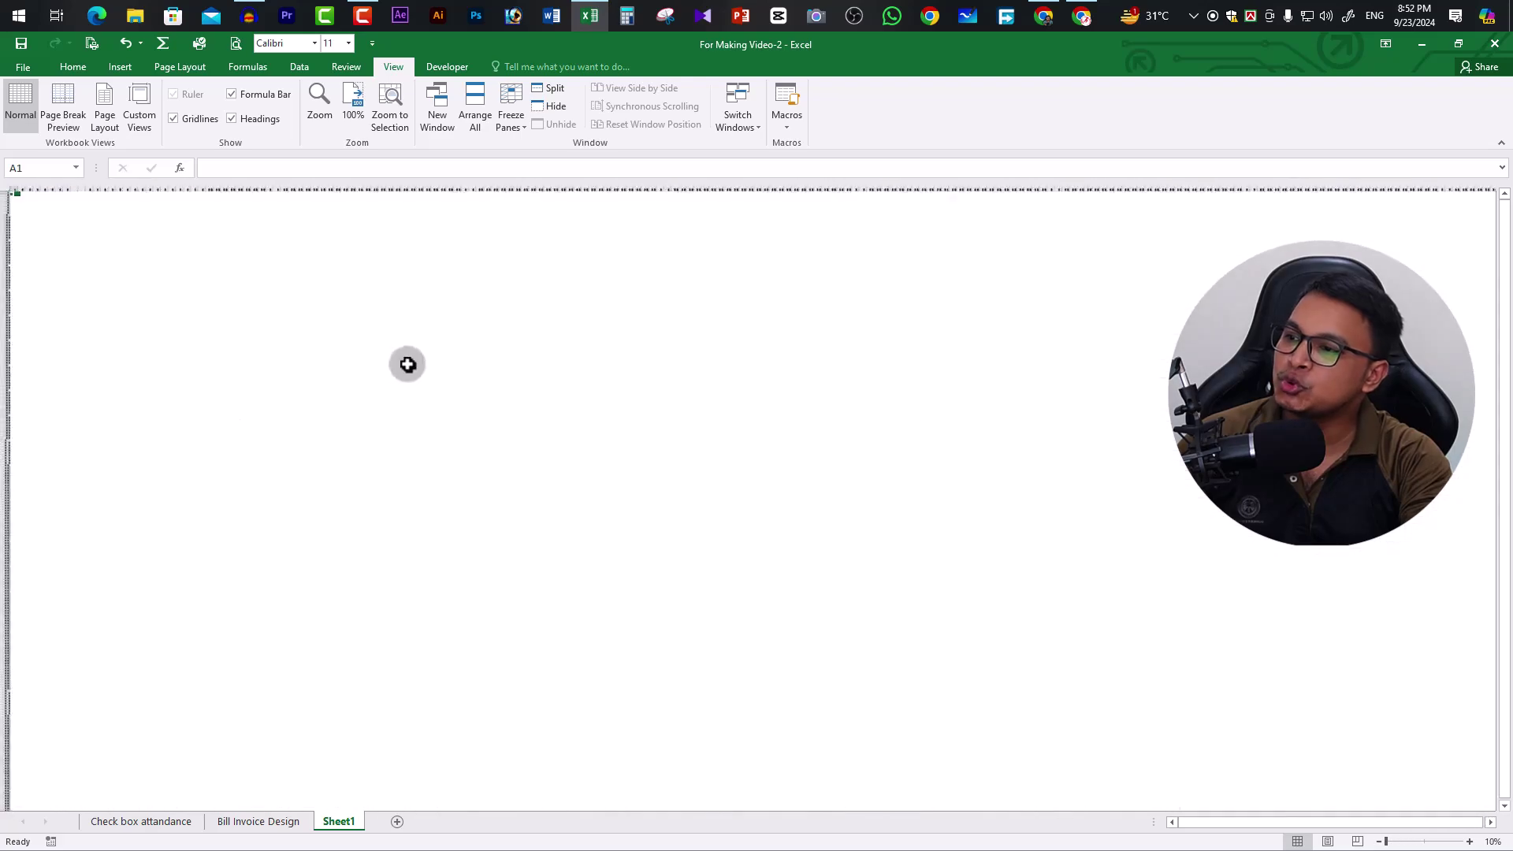
{"action": "scroll", "coordinate": [408, 364], "scroll_direction": "up", "scroll_amount": 3, "text": "ctrl"}
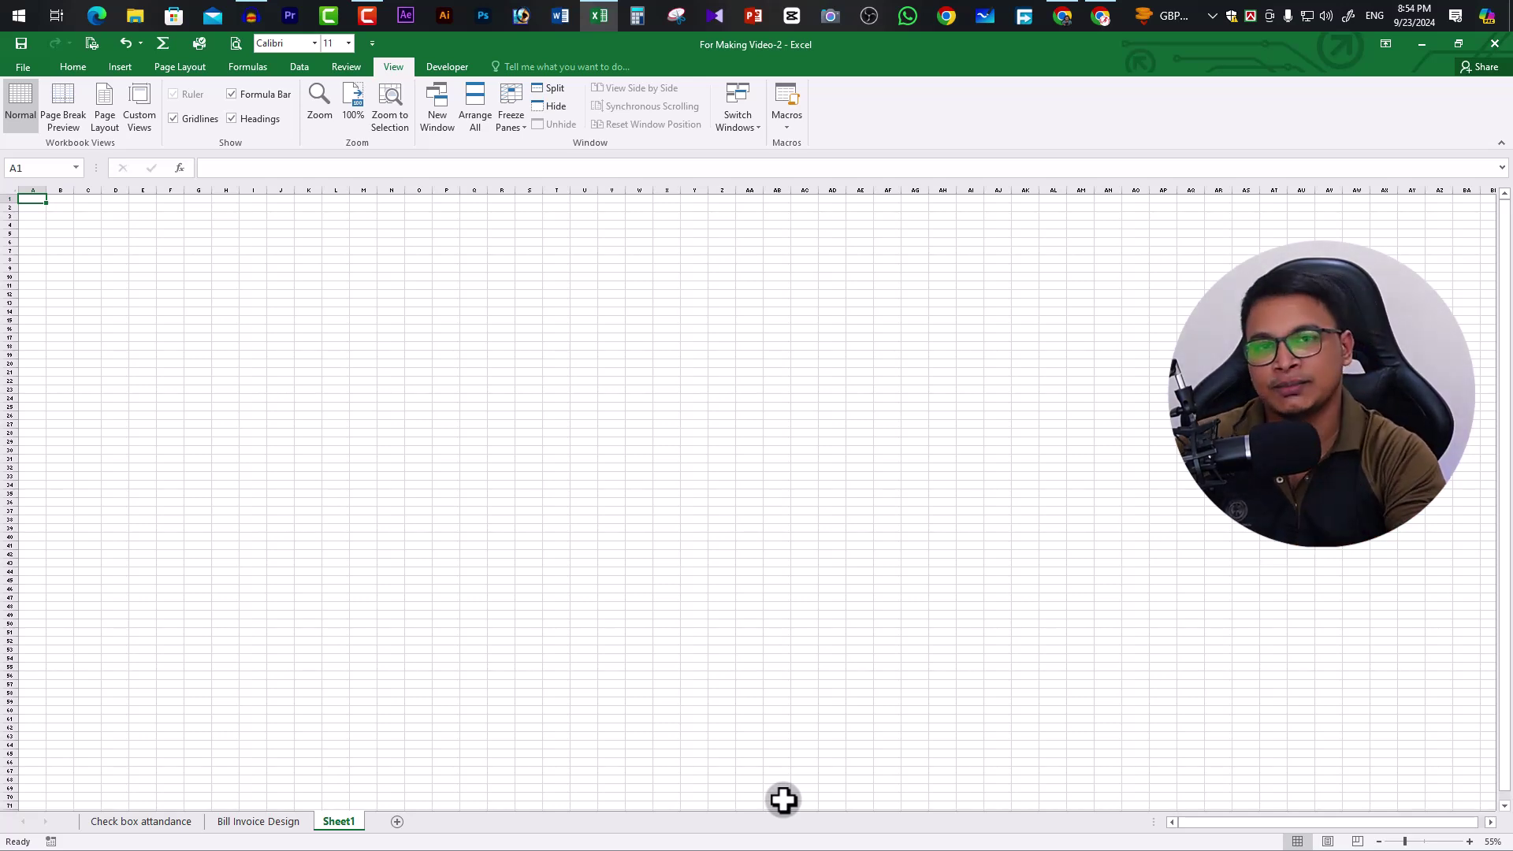
Set the new sheet's paper size to A4 and its page orientation to Landscape
{"action": "left_click", "coordinate": [73, 69]}
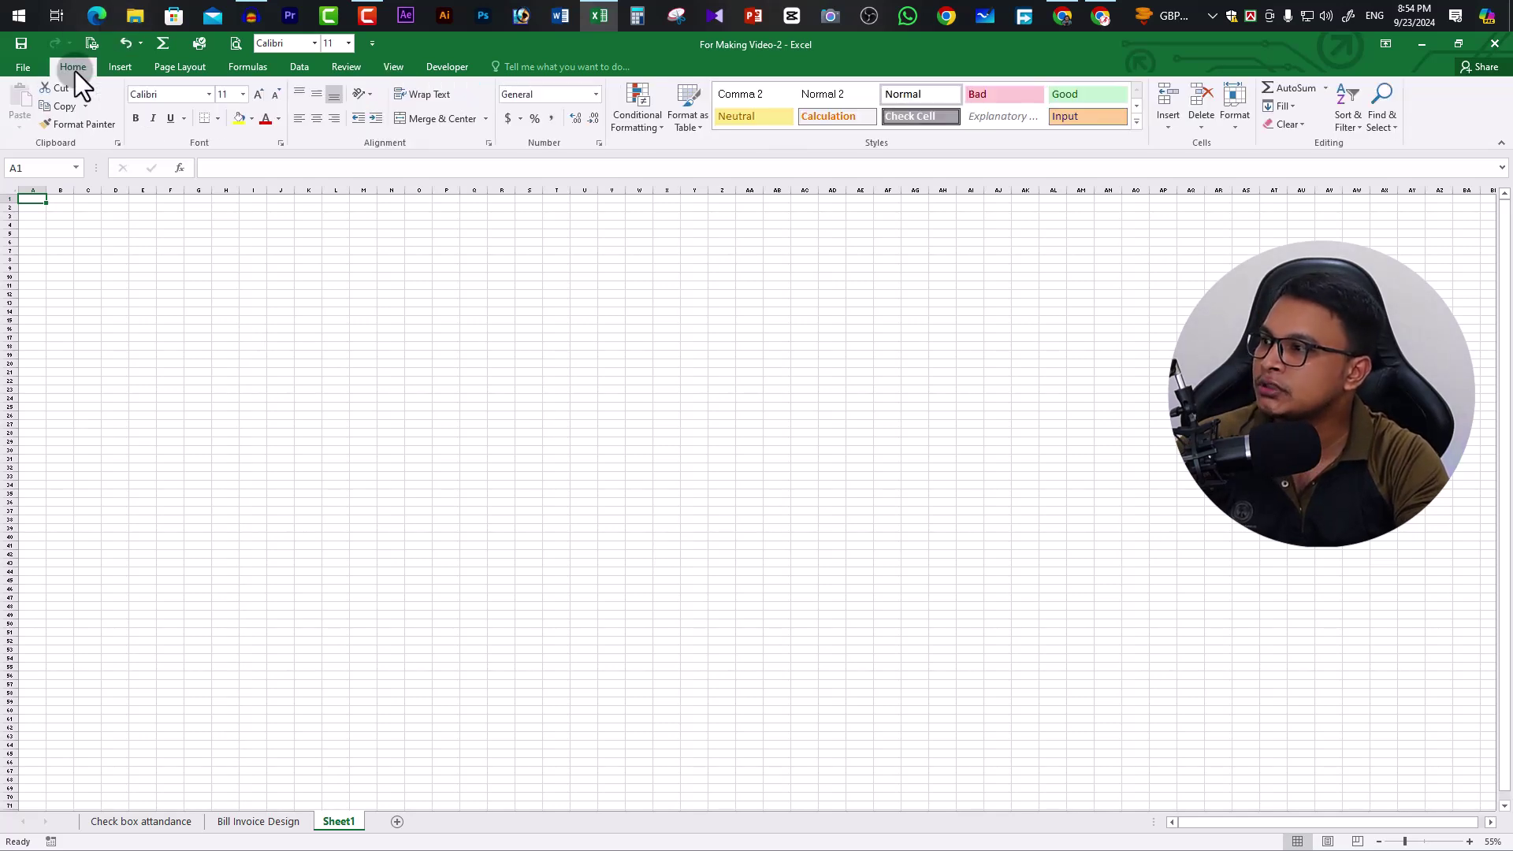
{"action": "left_click", "coordinate": [191, 66]}
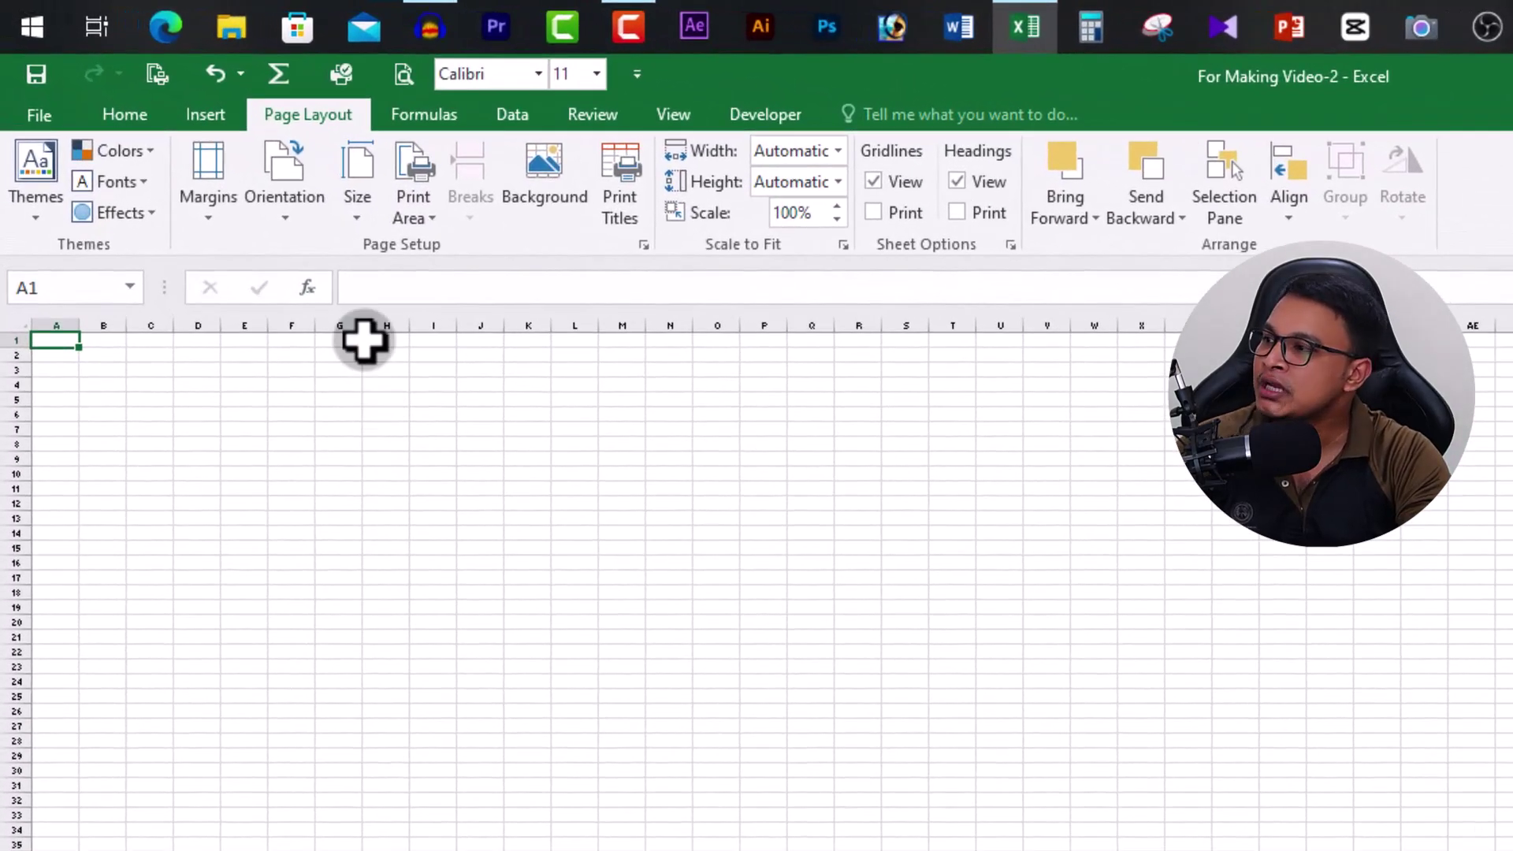
{"action": "left_click", "coordinate": [359, 201]}
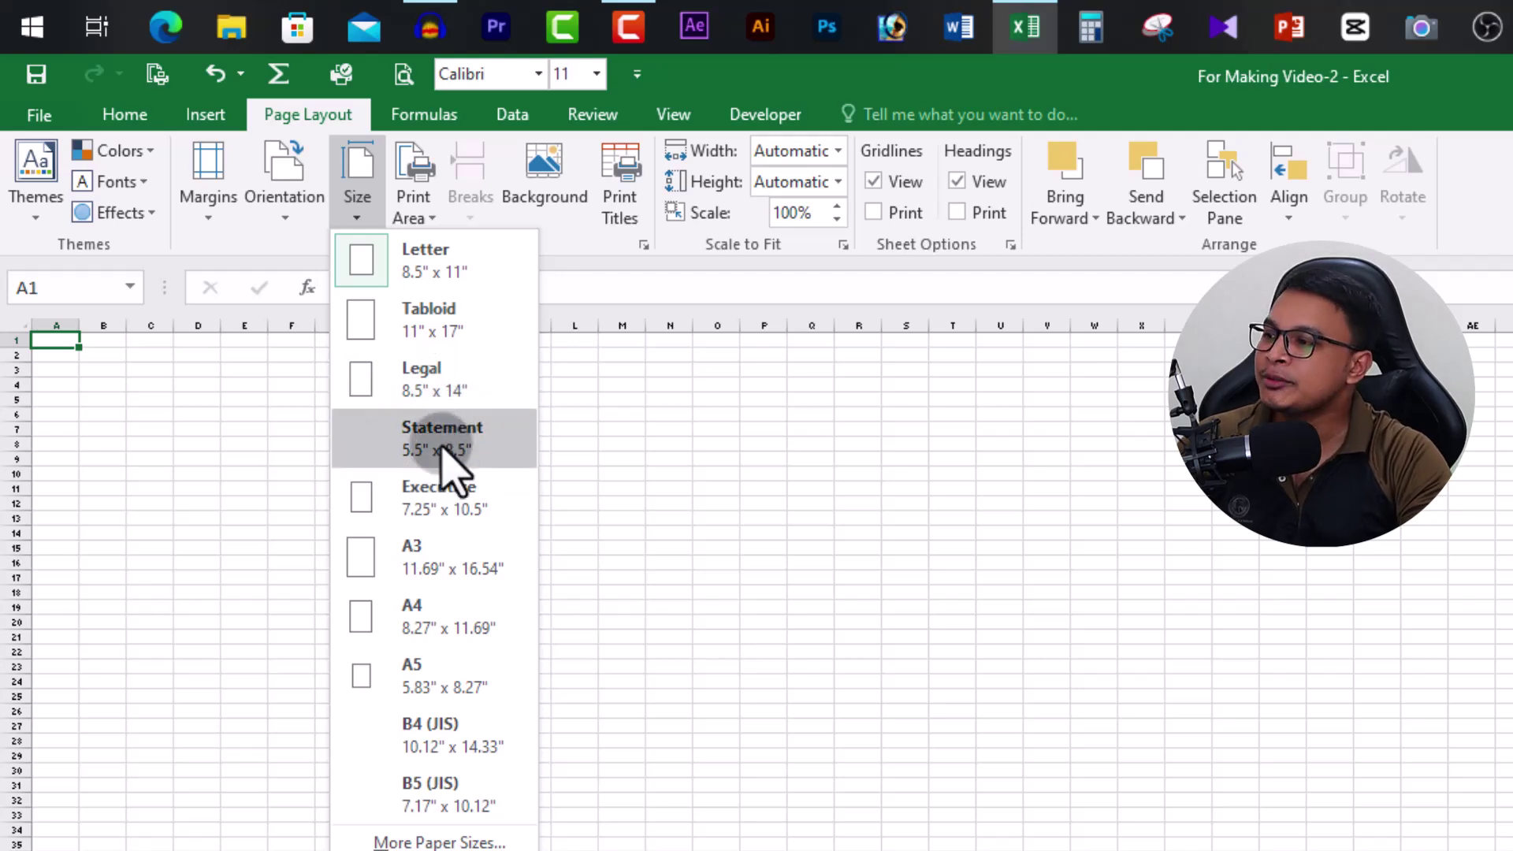
{"action": "left_click", "coordinate": [453, 626]}
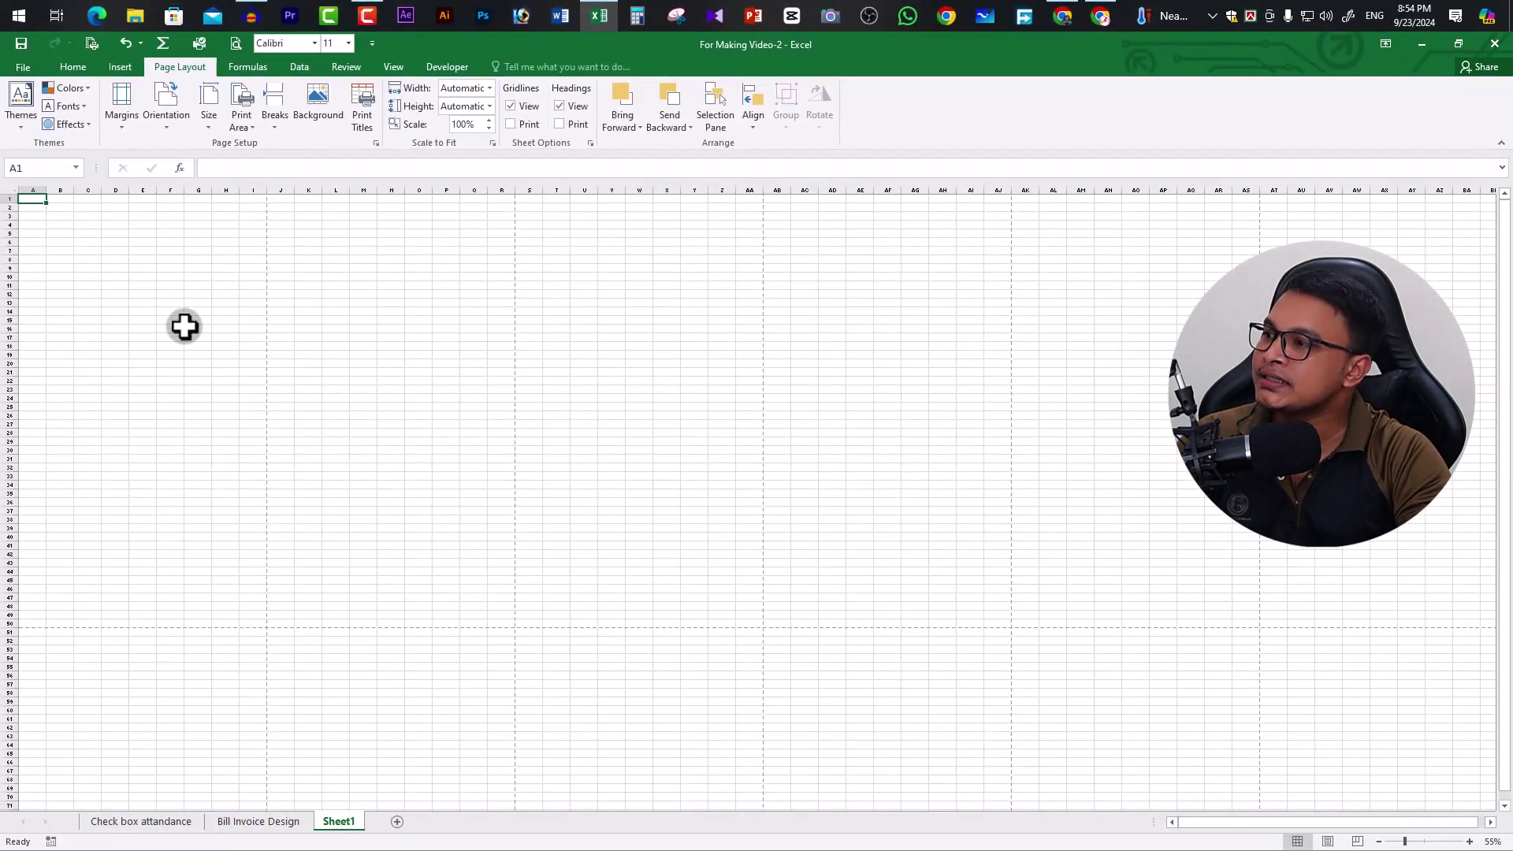
{"action": "left_click", "coordinate": [165, 115]}
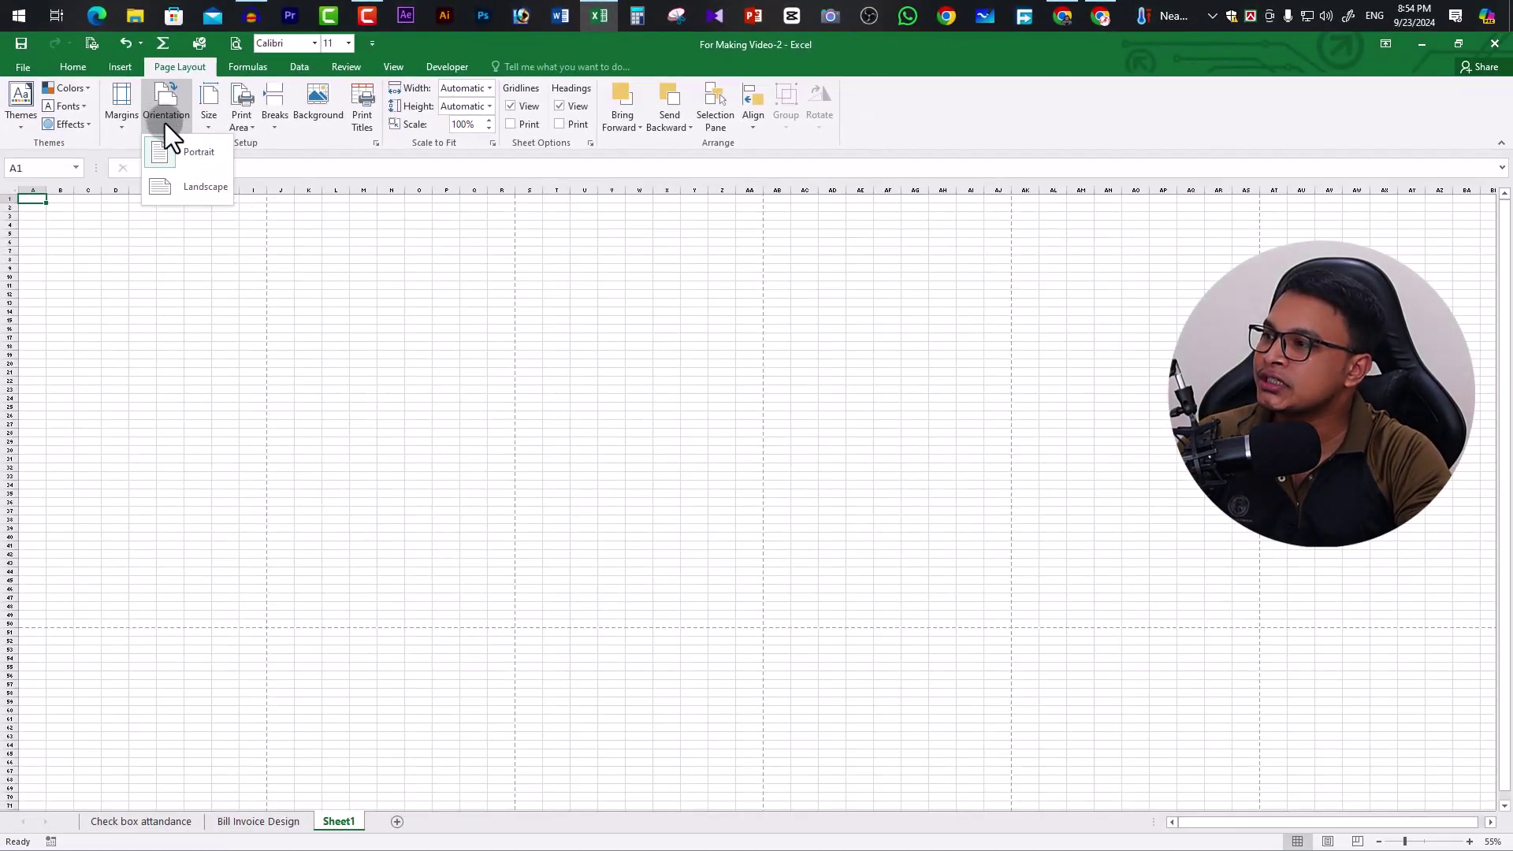
{"action": "left_click", "coordinate": [186, 188]}
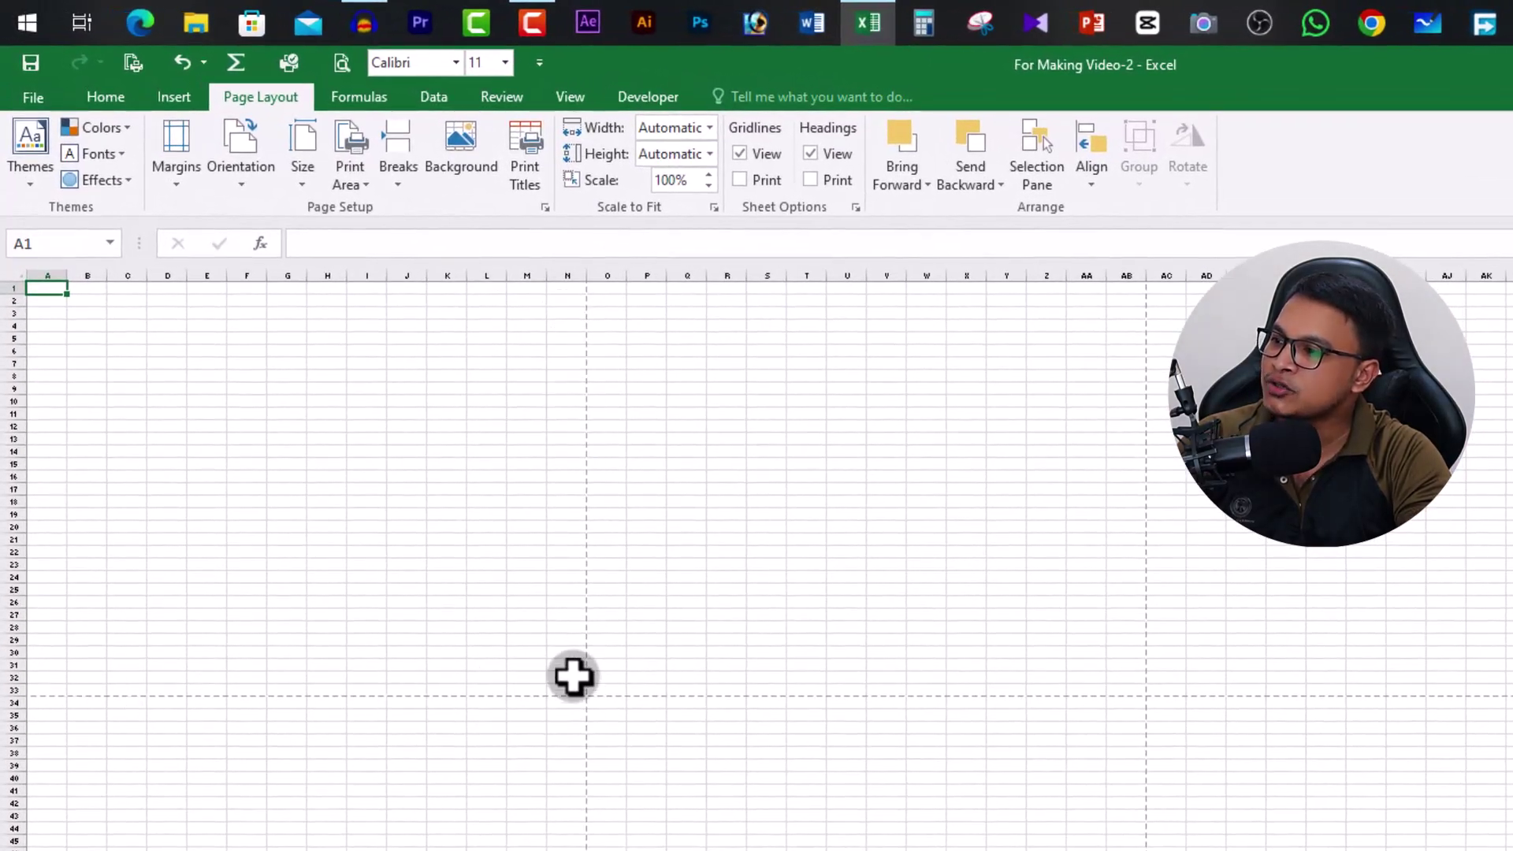
Apply custom page margins of 0.7" left and right, 0.75" top and bottom, with a 0.3" footer
{"action": "left_click", "coordinate": [182, 187]}
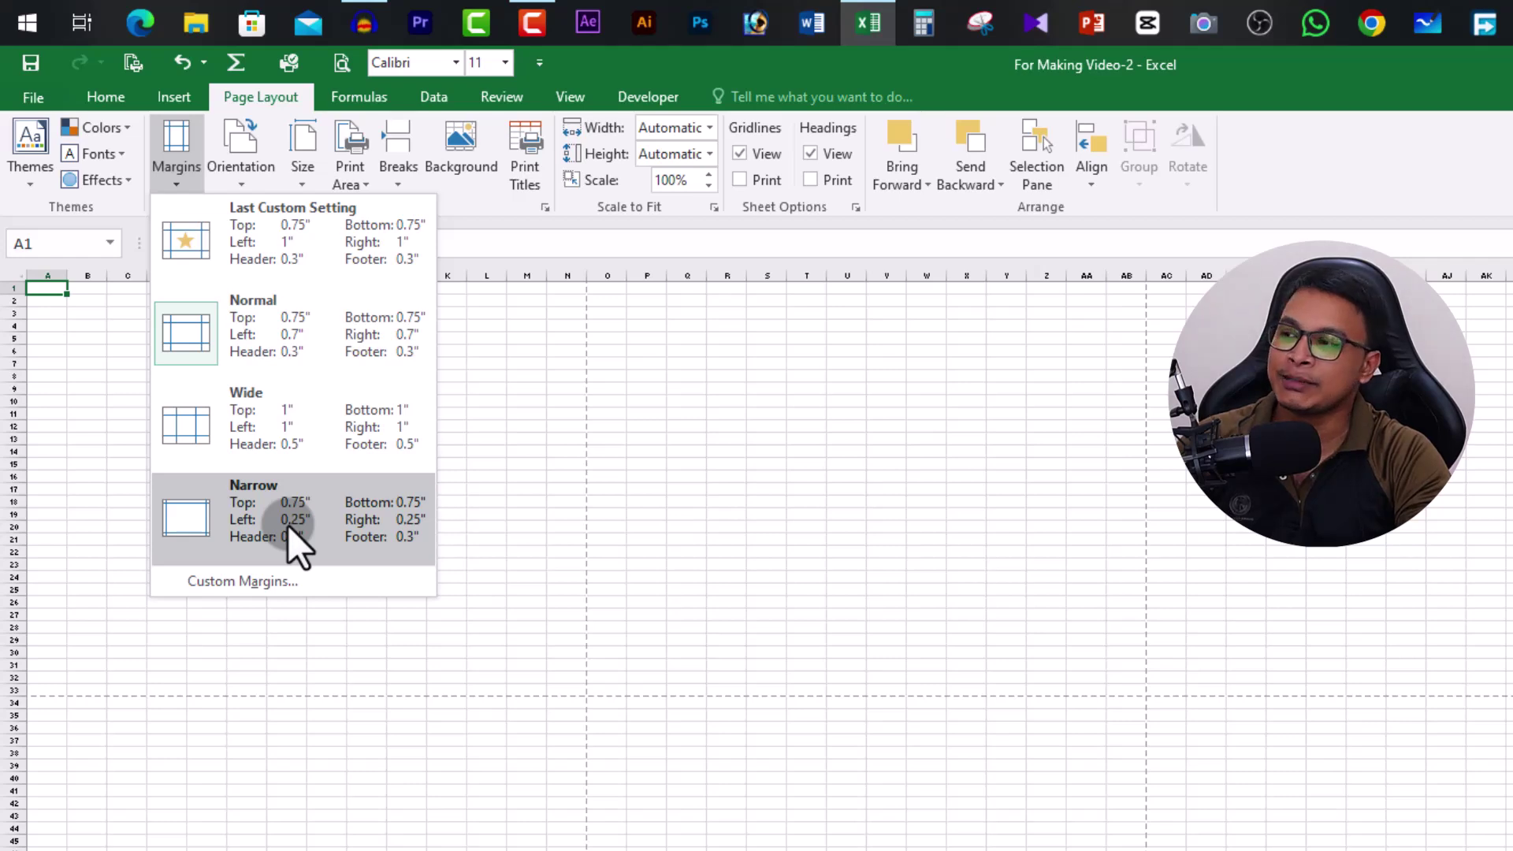
{"action": "left_click", "coordinate": [266, 583]}
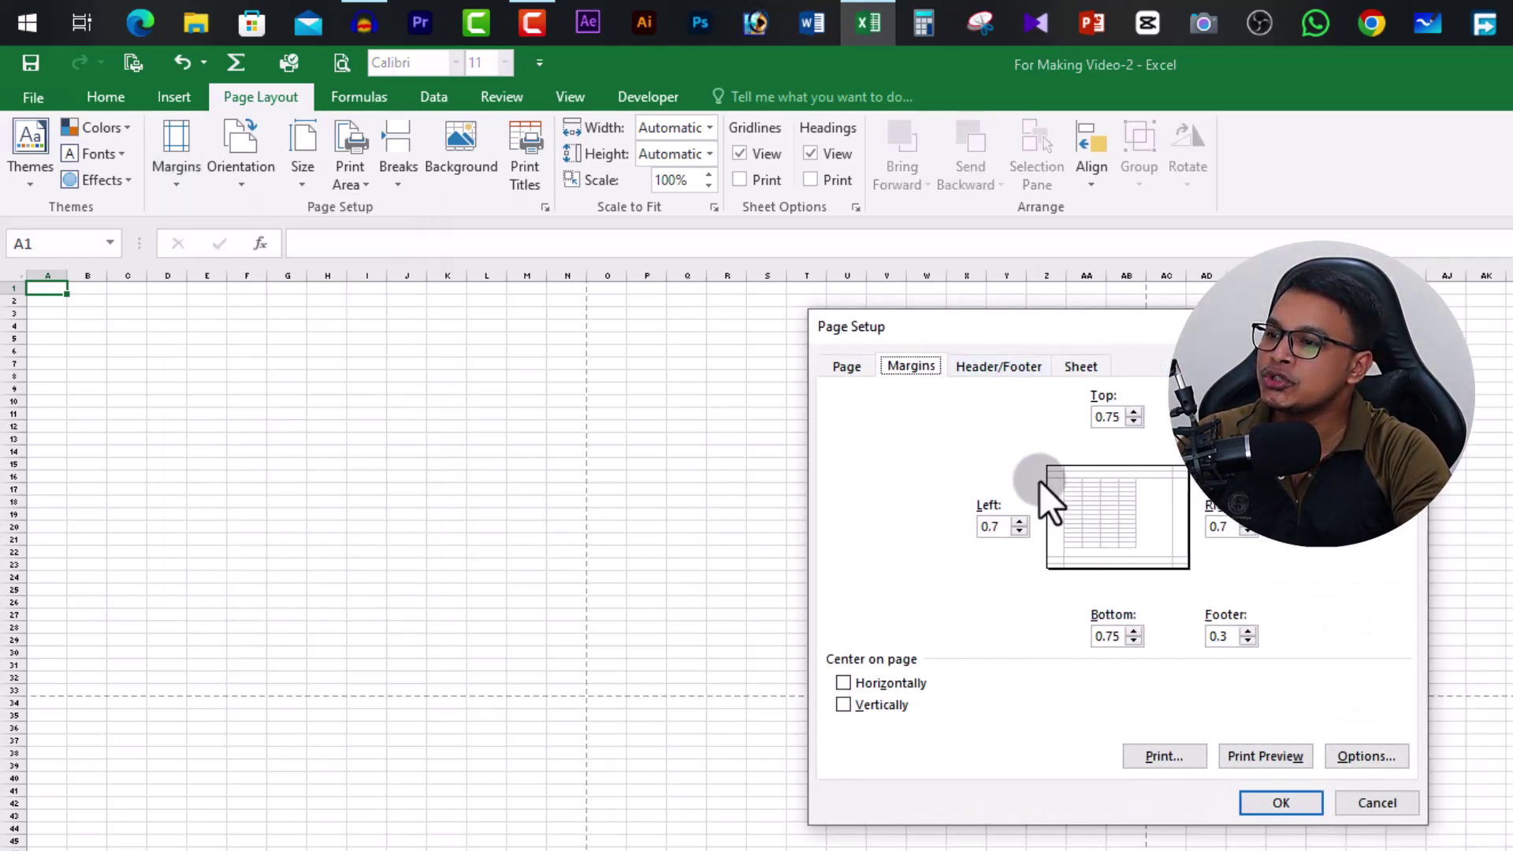
{"action": "left_click", "coordinate": [1020, 530]}
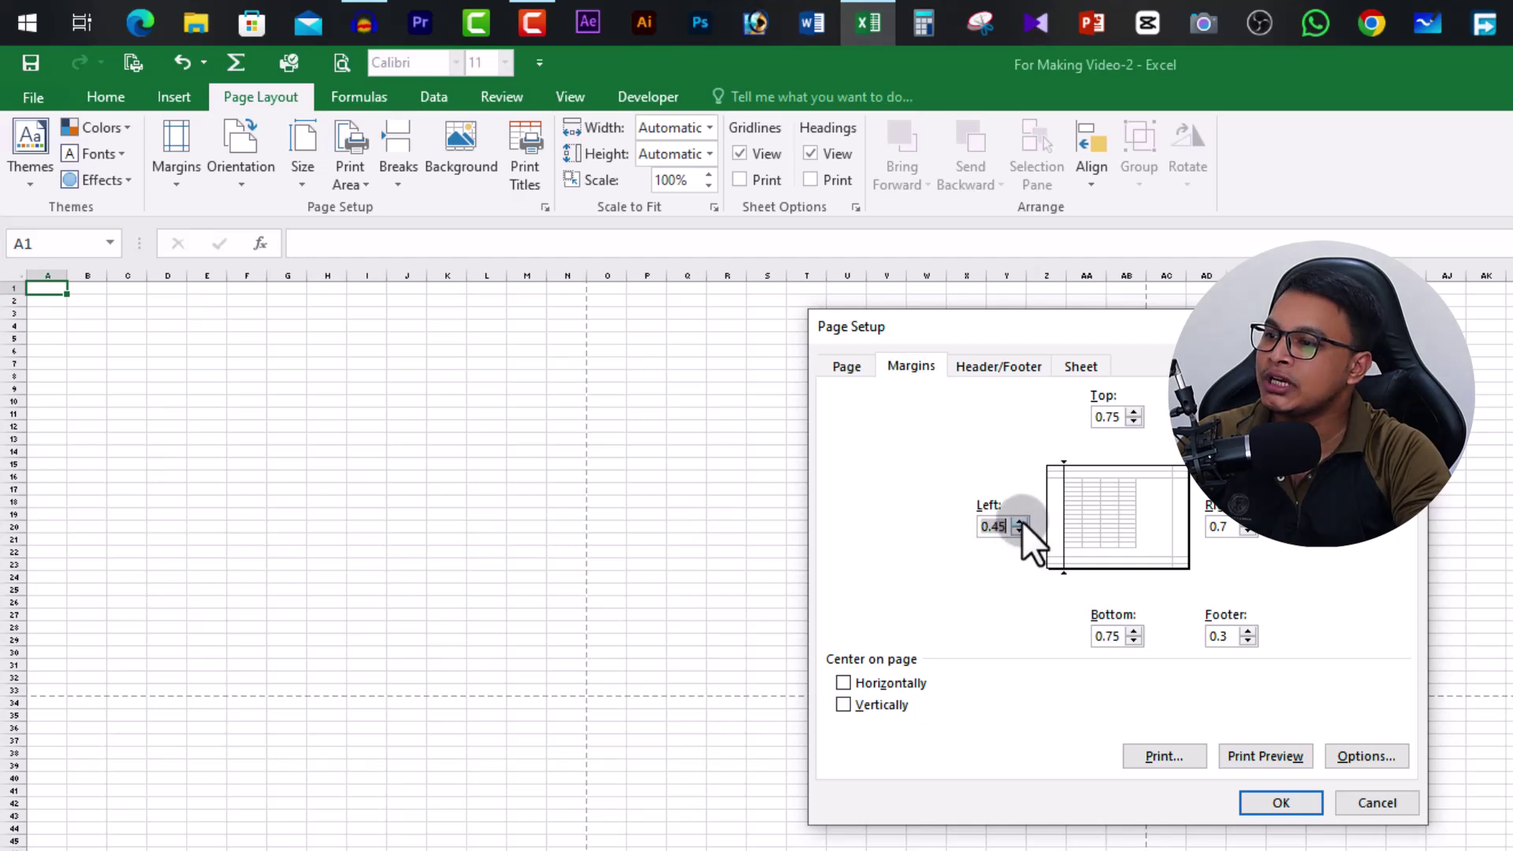
{"action": "left_click", "coordinate": [1020, 521]}
{"action": "left_click", "coordinate": [1135, 416]}
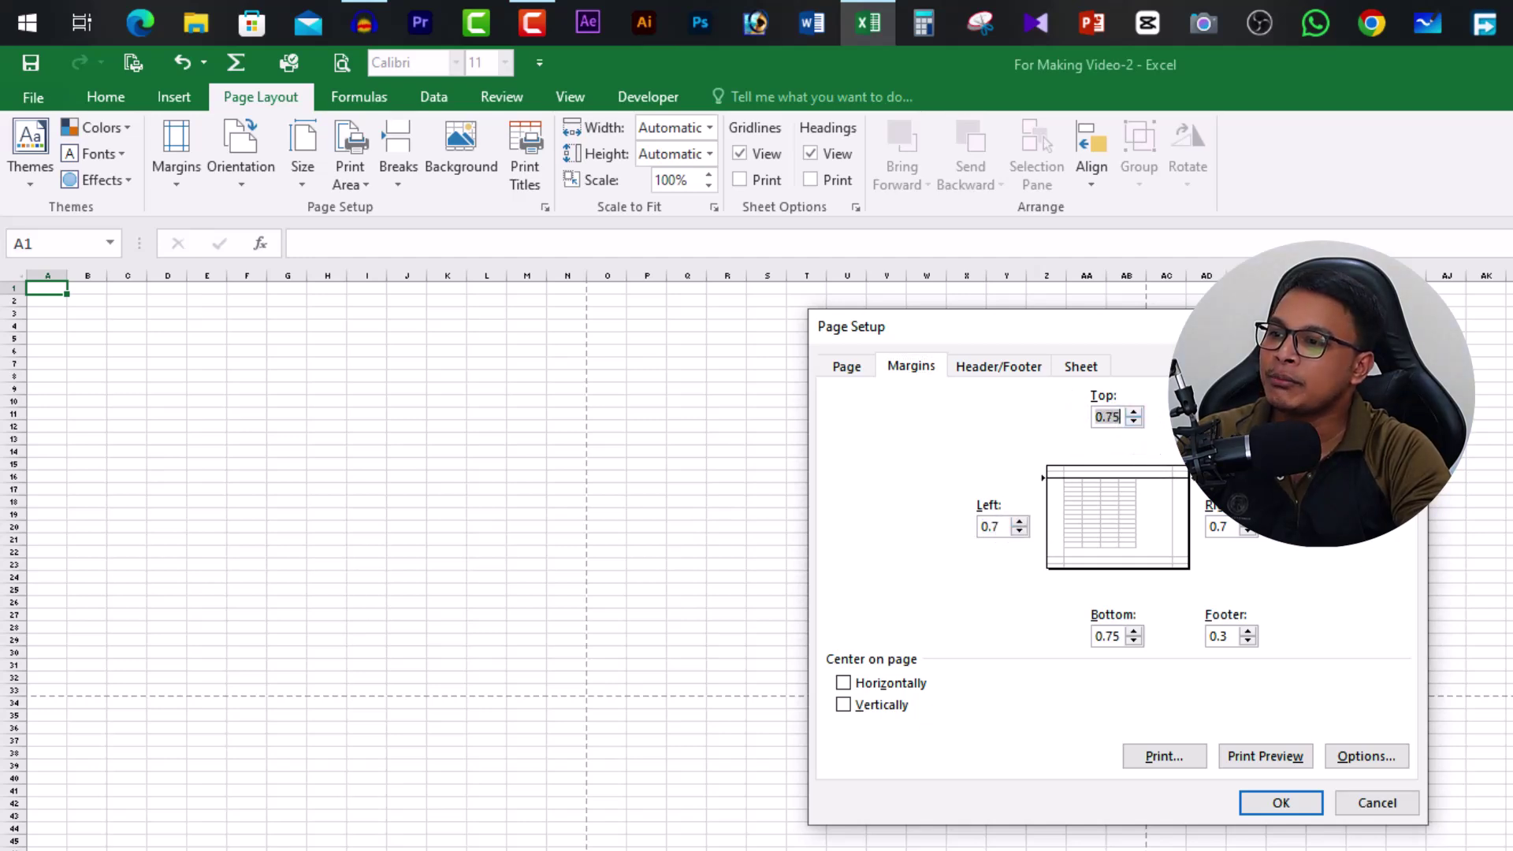
{"action": "left_click", "coordinate": [1248, 523]}
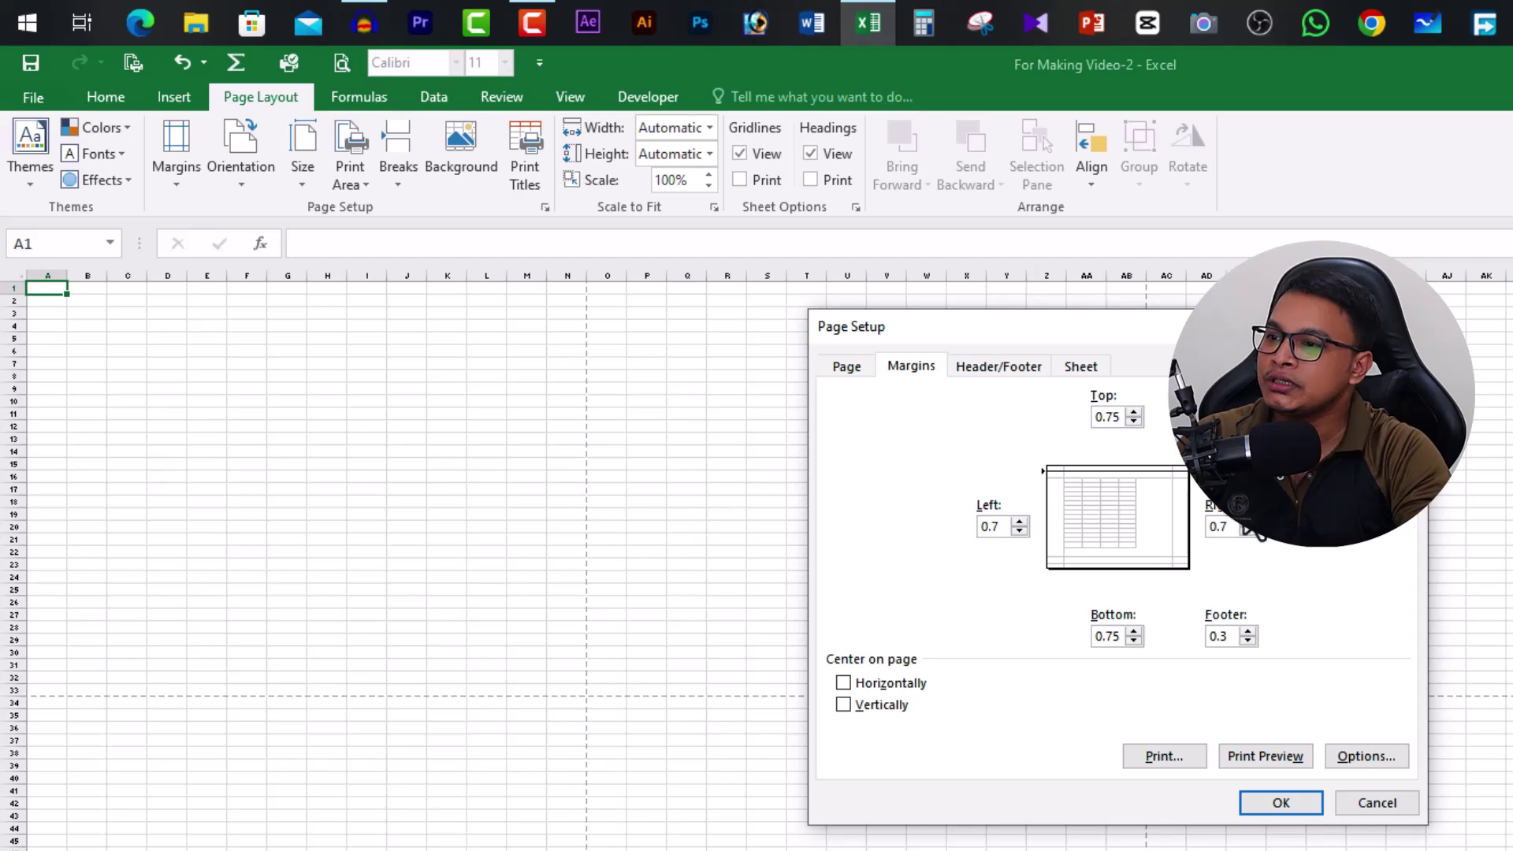
{"action": "left_click", "coordinate": [1243, 635]}
{"action": "left_click", "coordinate": [1128, 635]}
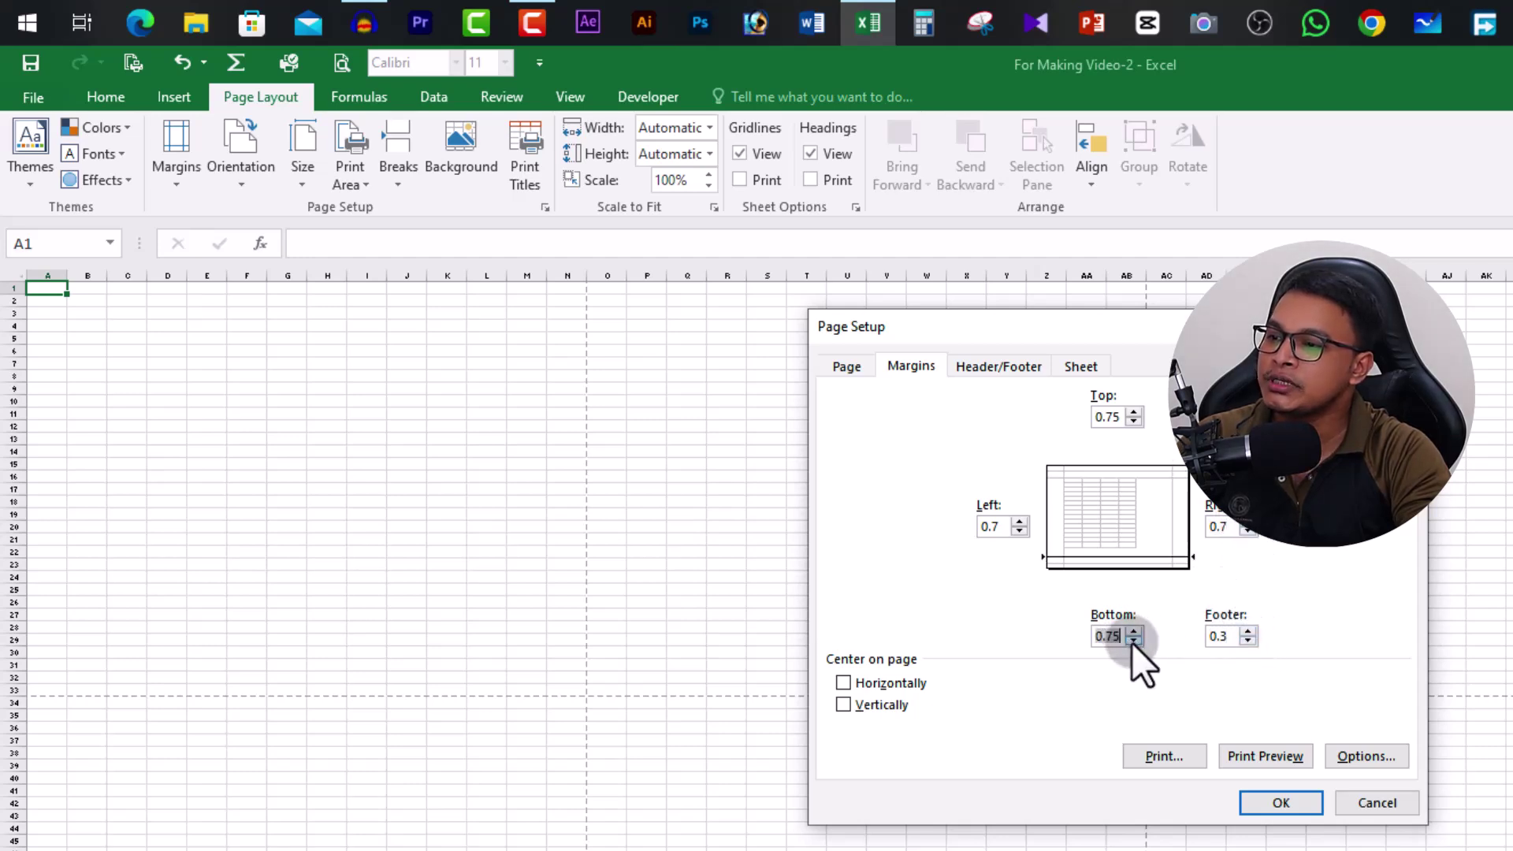
{"action": "left_click", "coordinate": [1293, 802]}
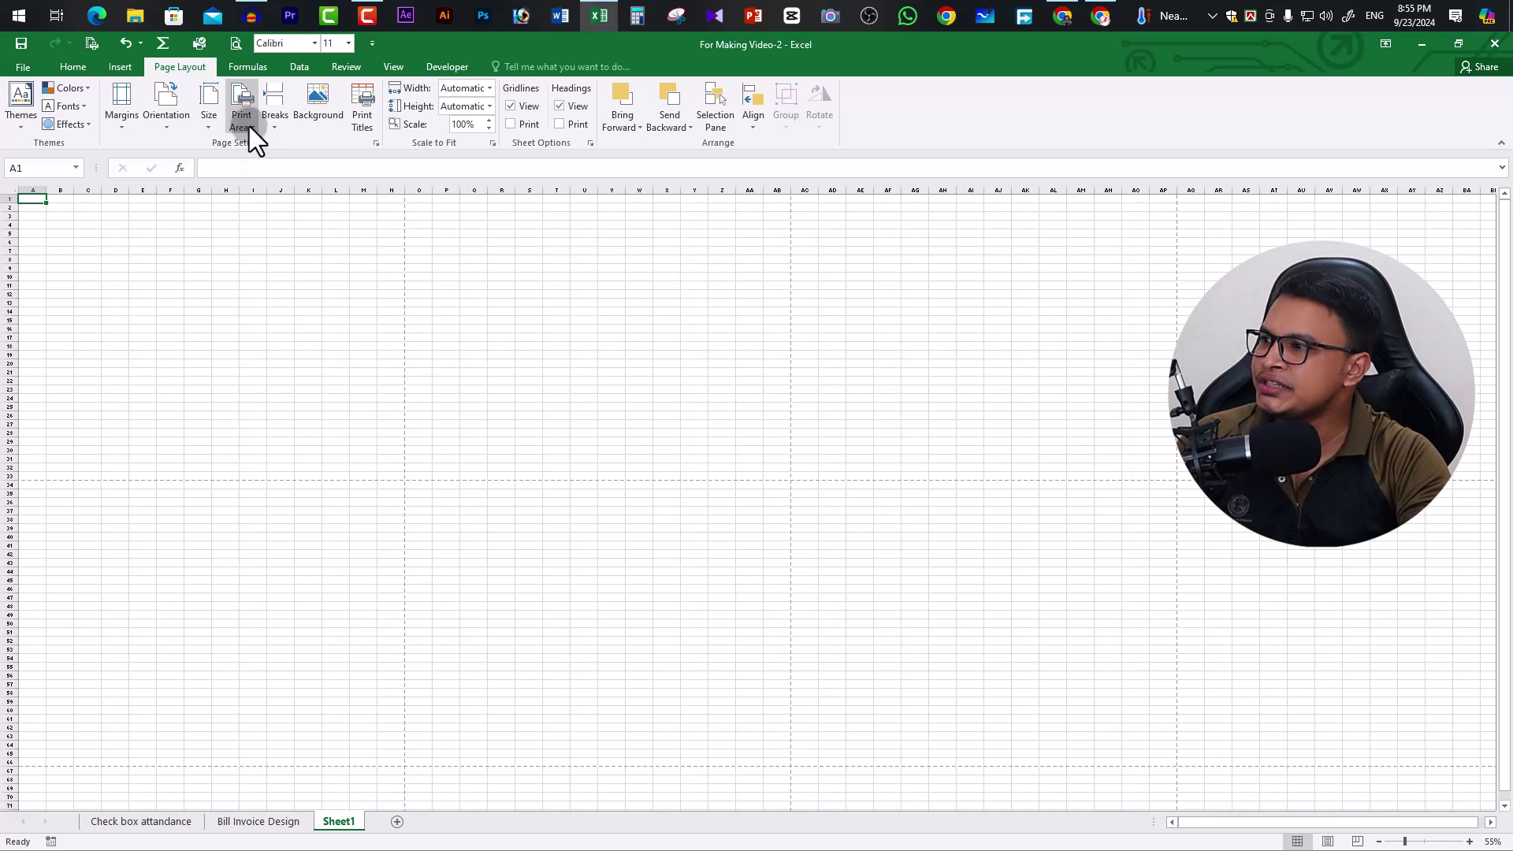
Apply All Borders to the range A2:N33 inside the first printed page
{"action": "left_click", "coordinate": [254, 355]}
{"action": "left_click", "coordinate": [226, 328]}
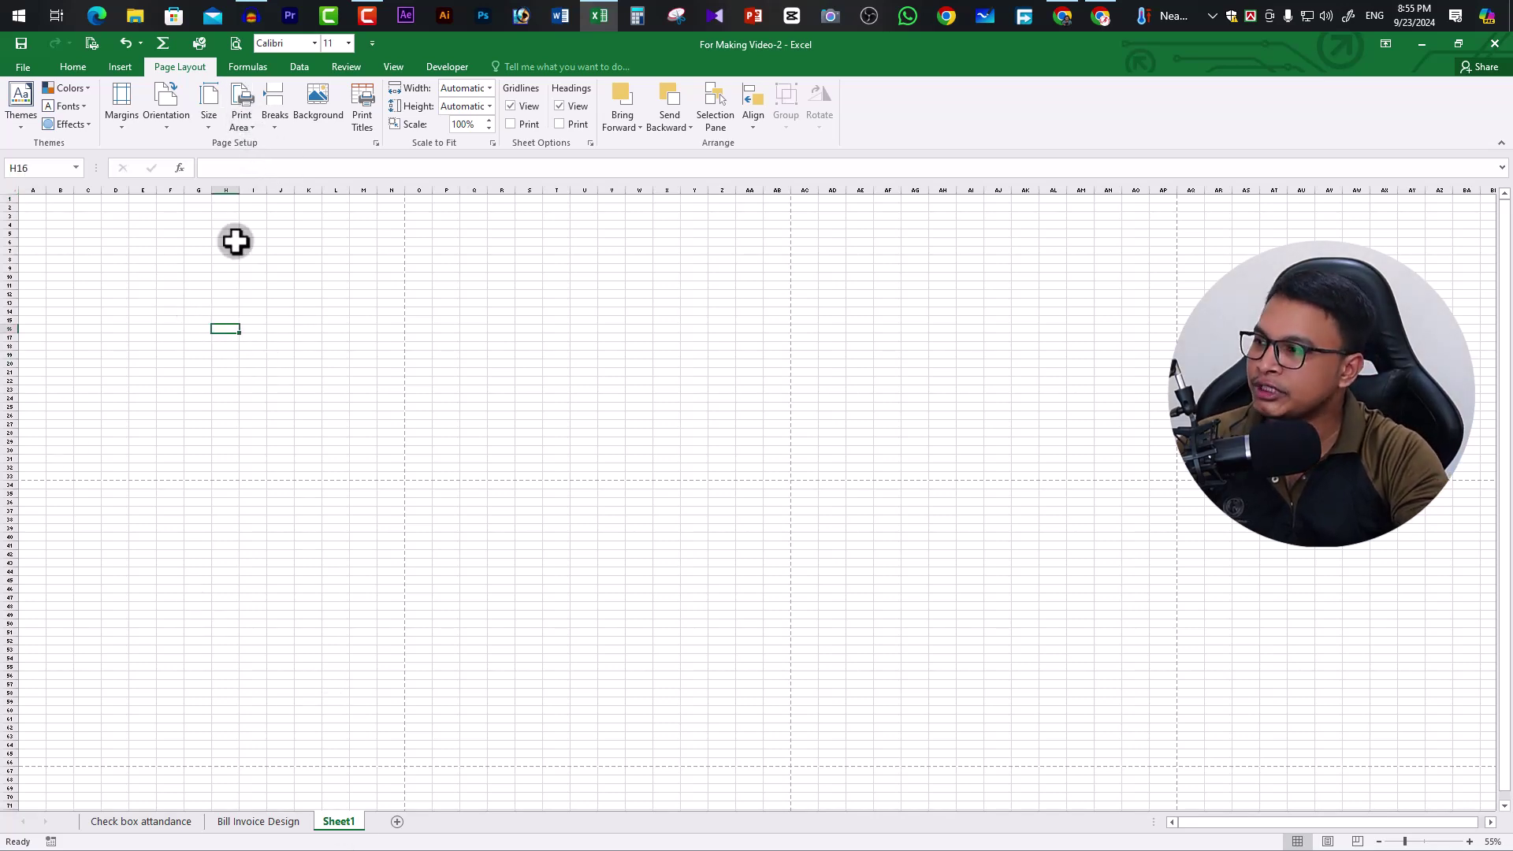
{"action": "left_click_drag", "start_coordinate": [34, 206], "coordinate": [391, 475]}
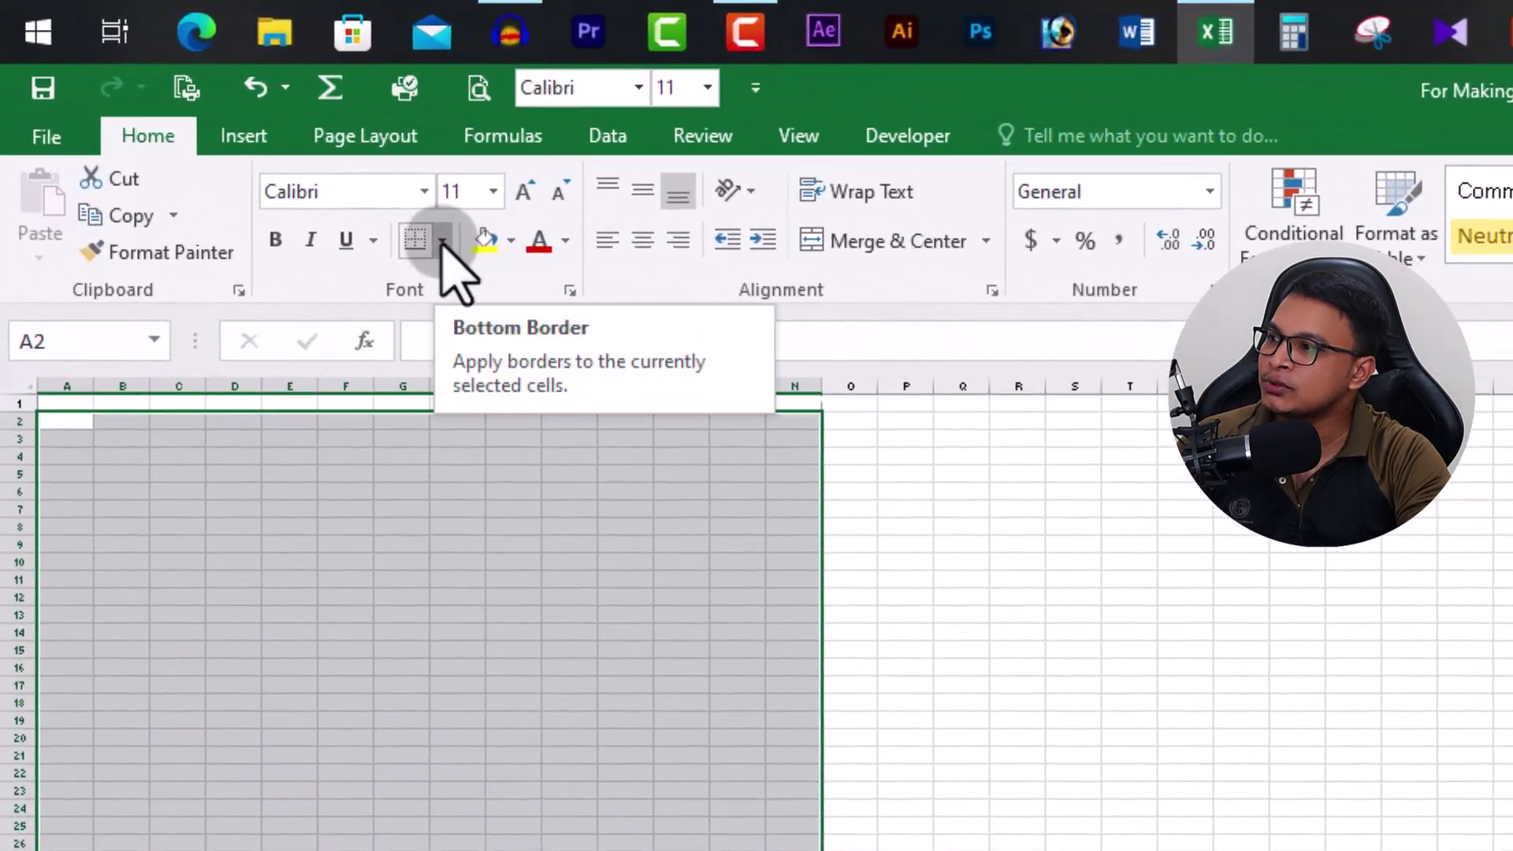
{"action": "left_click", "coordinate": [219, 120]}
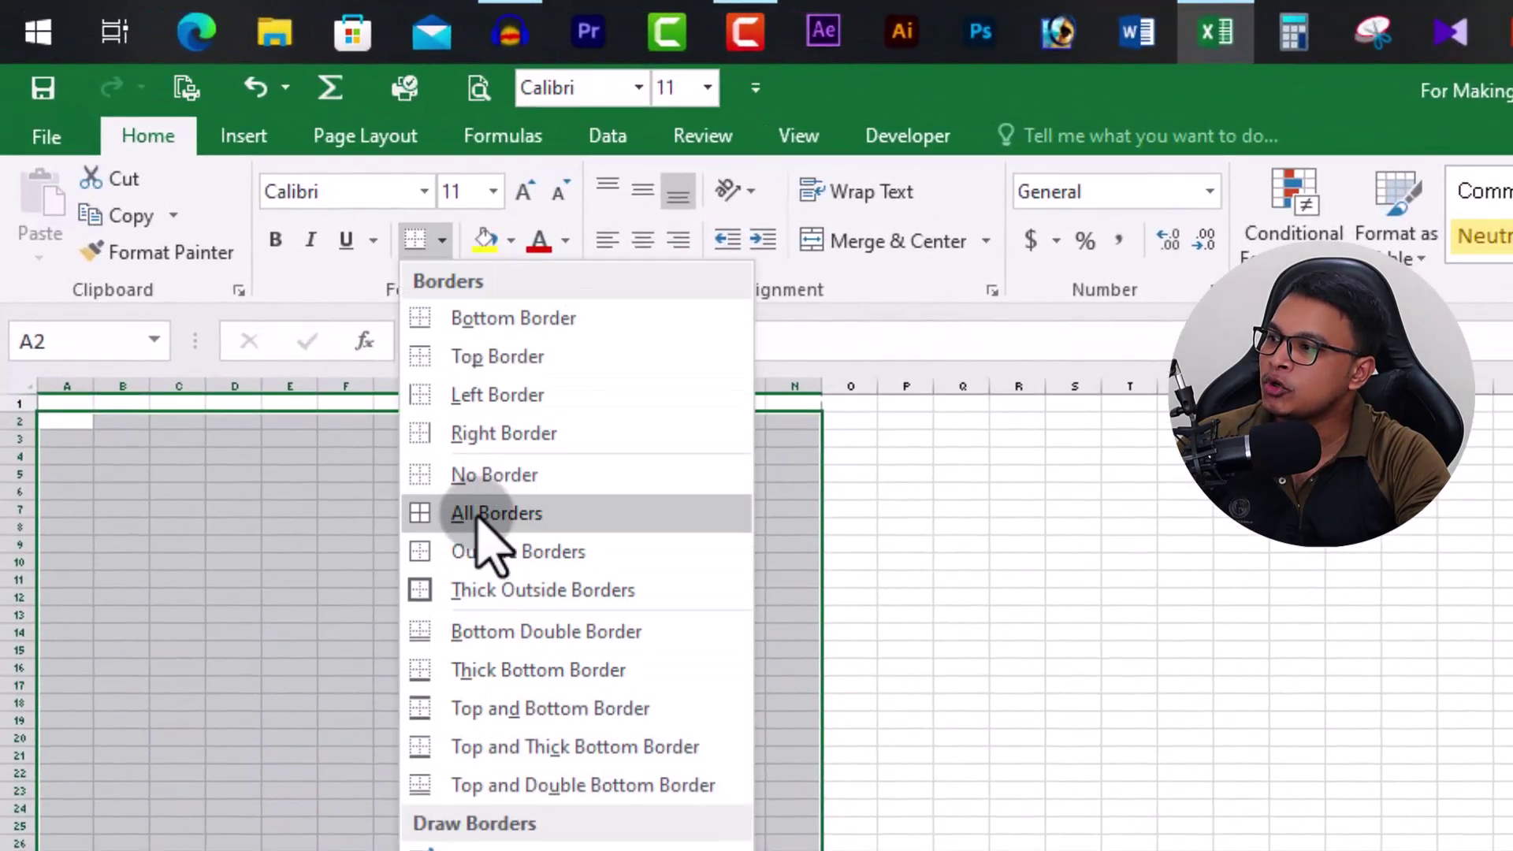
{"action": "left_click", "coordinate": [482, 520]}
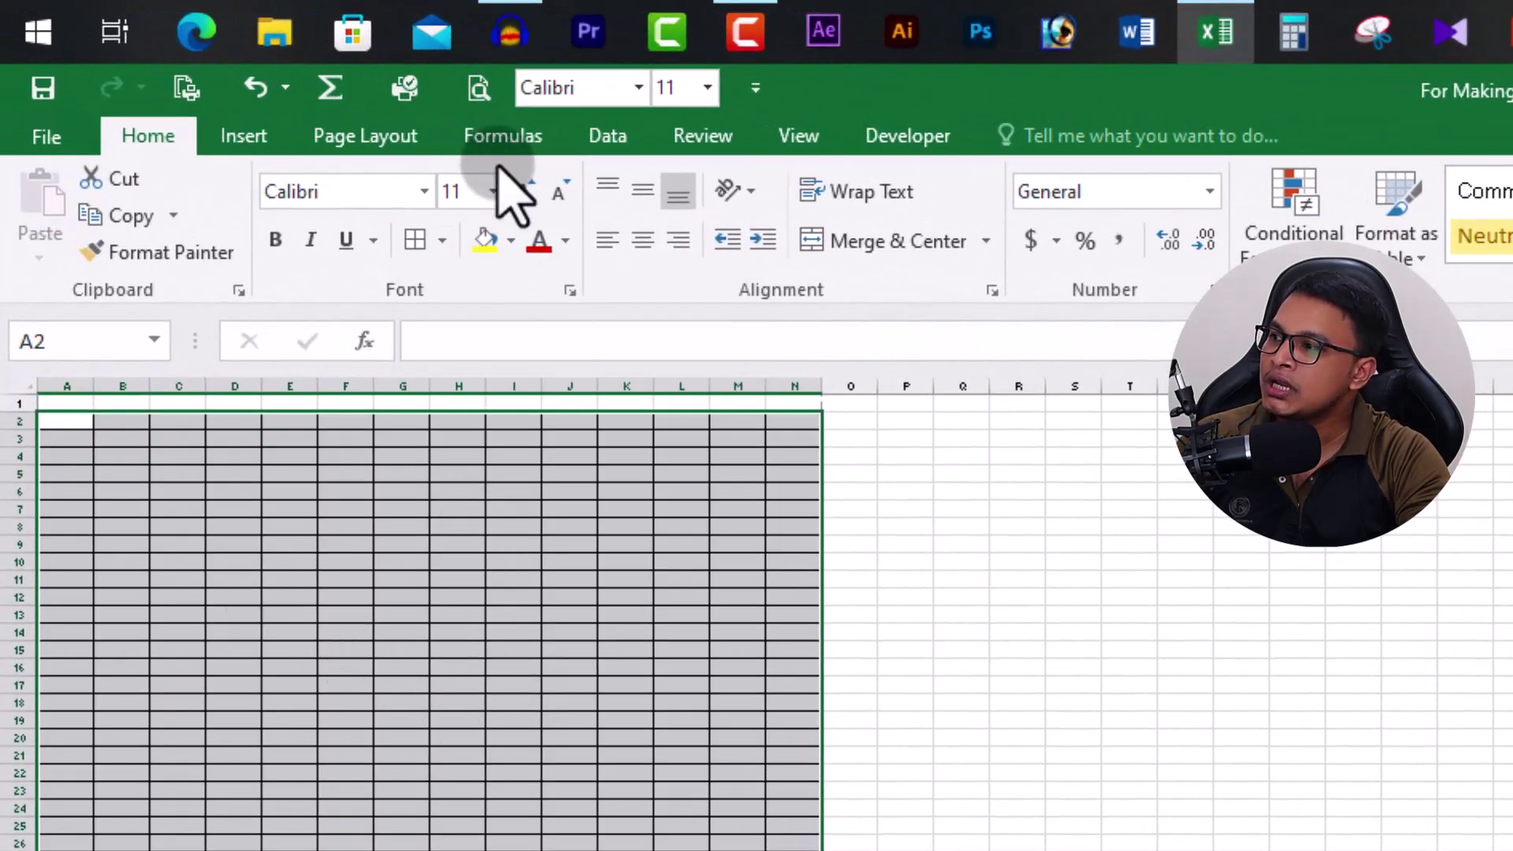
Check the bordered range in the print preview and return to the sheet
{"action": "left_click", "coordinate": [356, 140]}
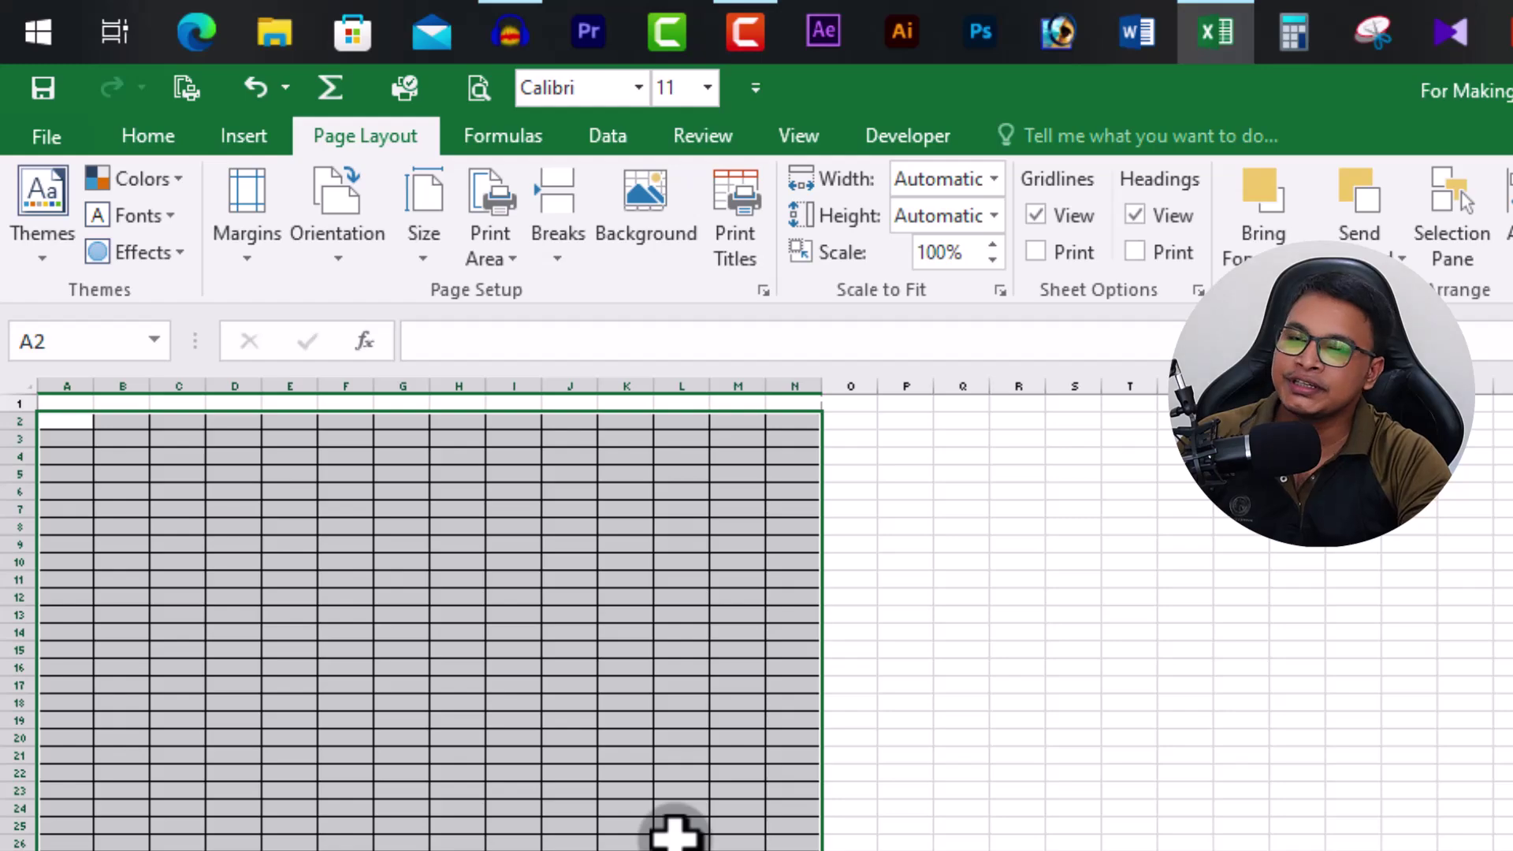
{"action": "key", "text": "ctrl+p"}
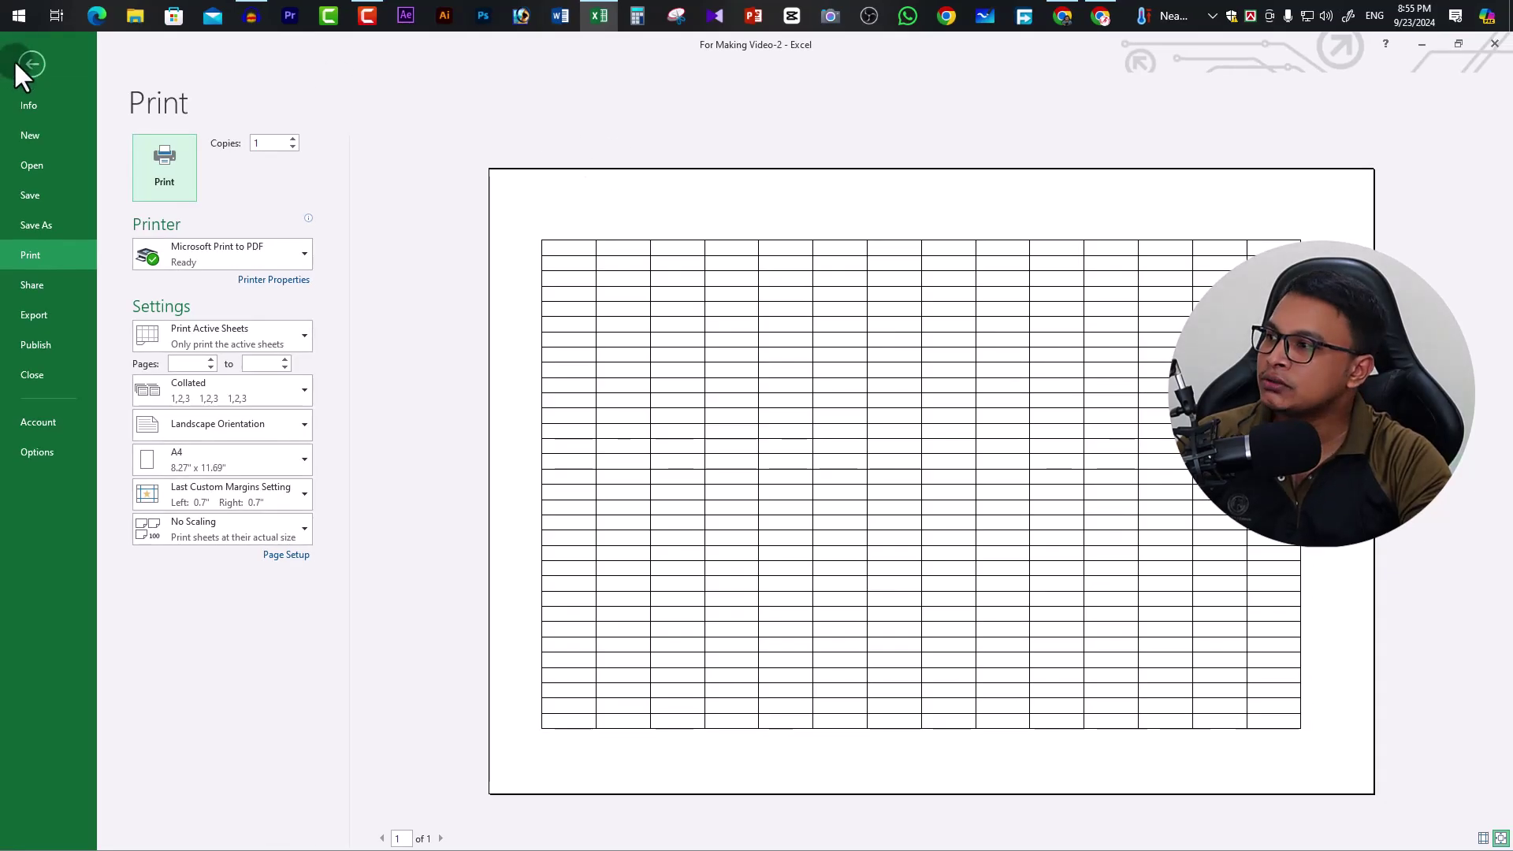
{"action": "left_click", "coordinate": [27, 64]}
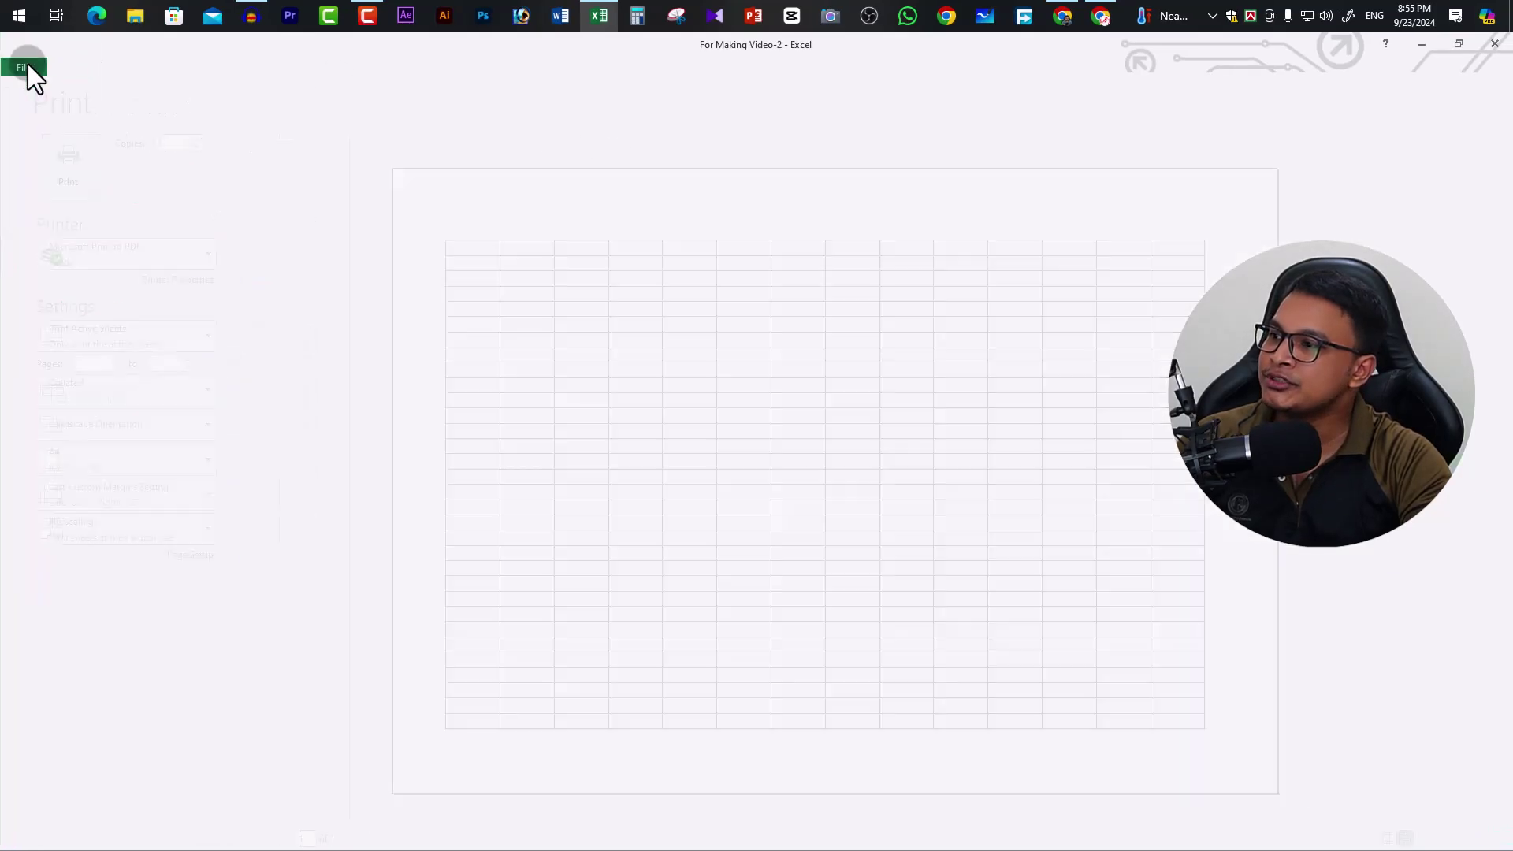
Set the bordered range A2:N33 as the print area
{"action": "left_click", "coordinate": [244, 121]}
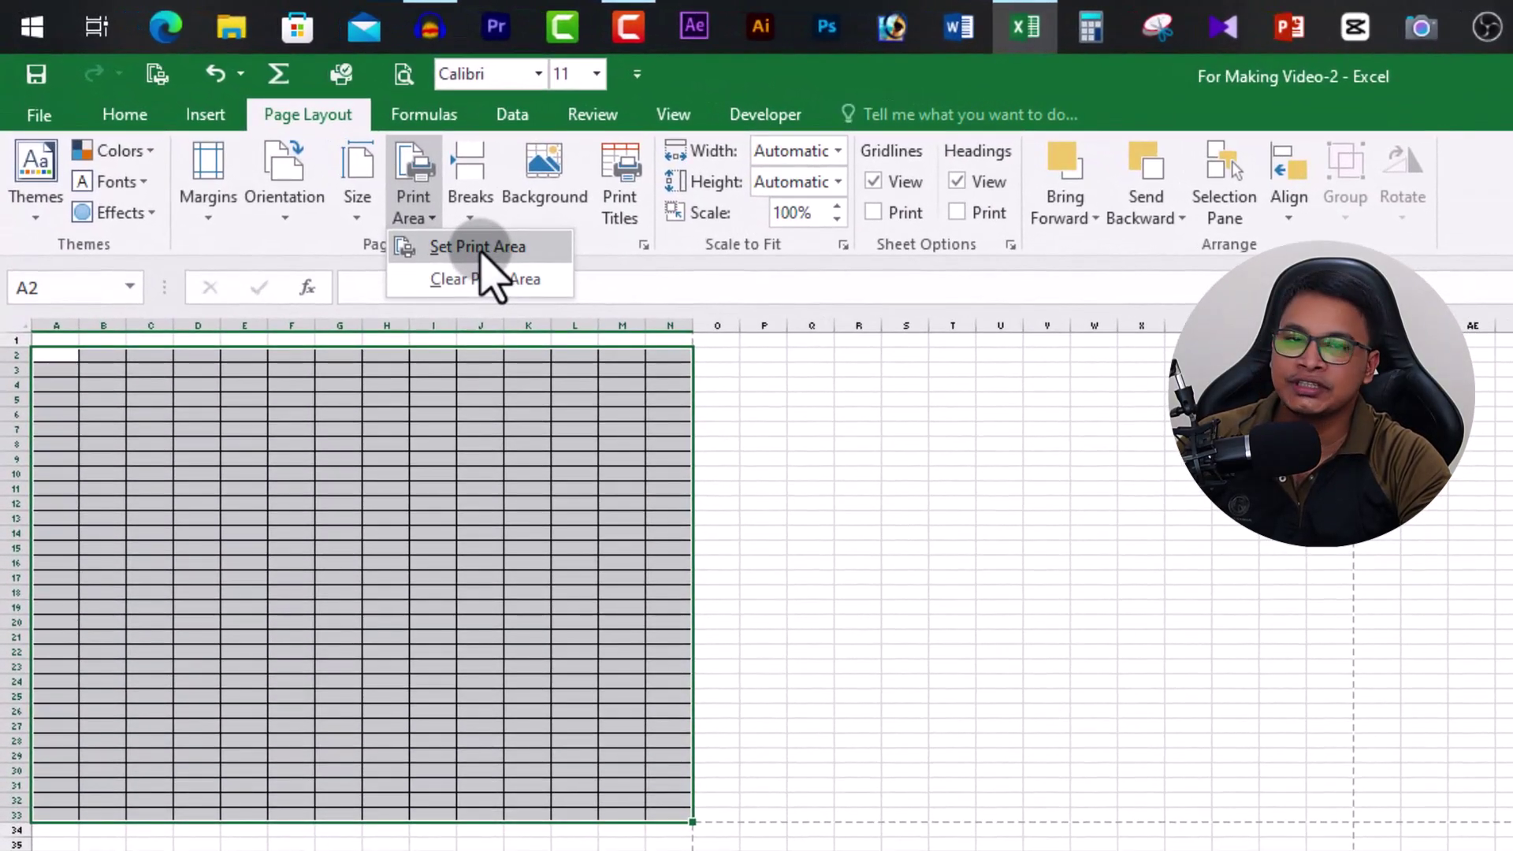
{"action": "left_click", "coordinate": [479, 247]}
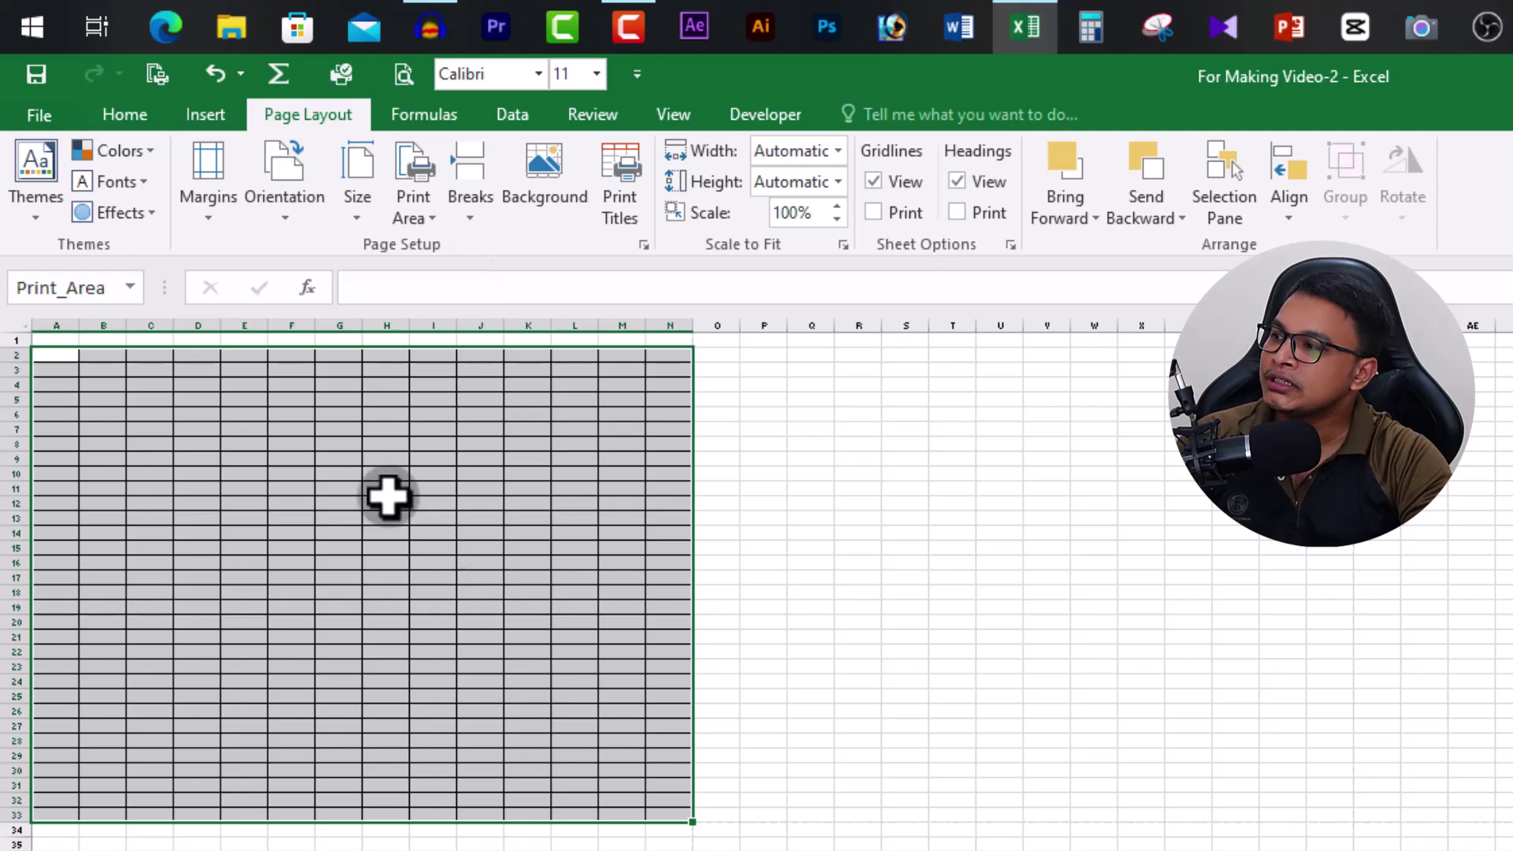
{"action": "left_click", "coordinate": [206, 413]}
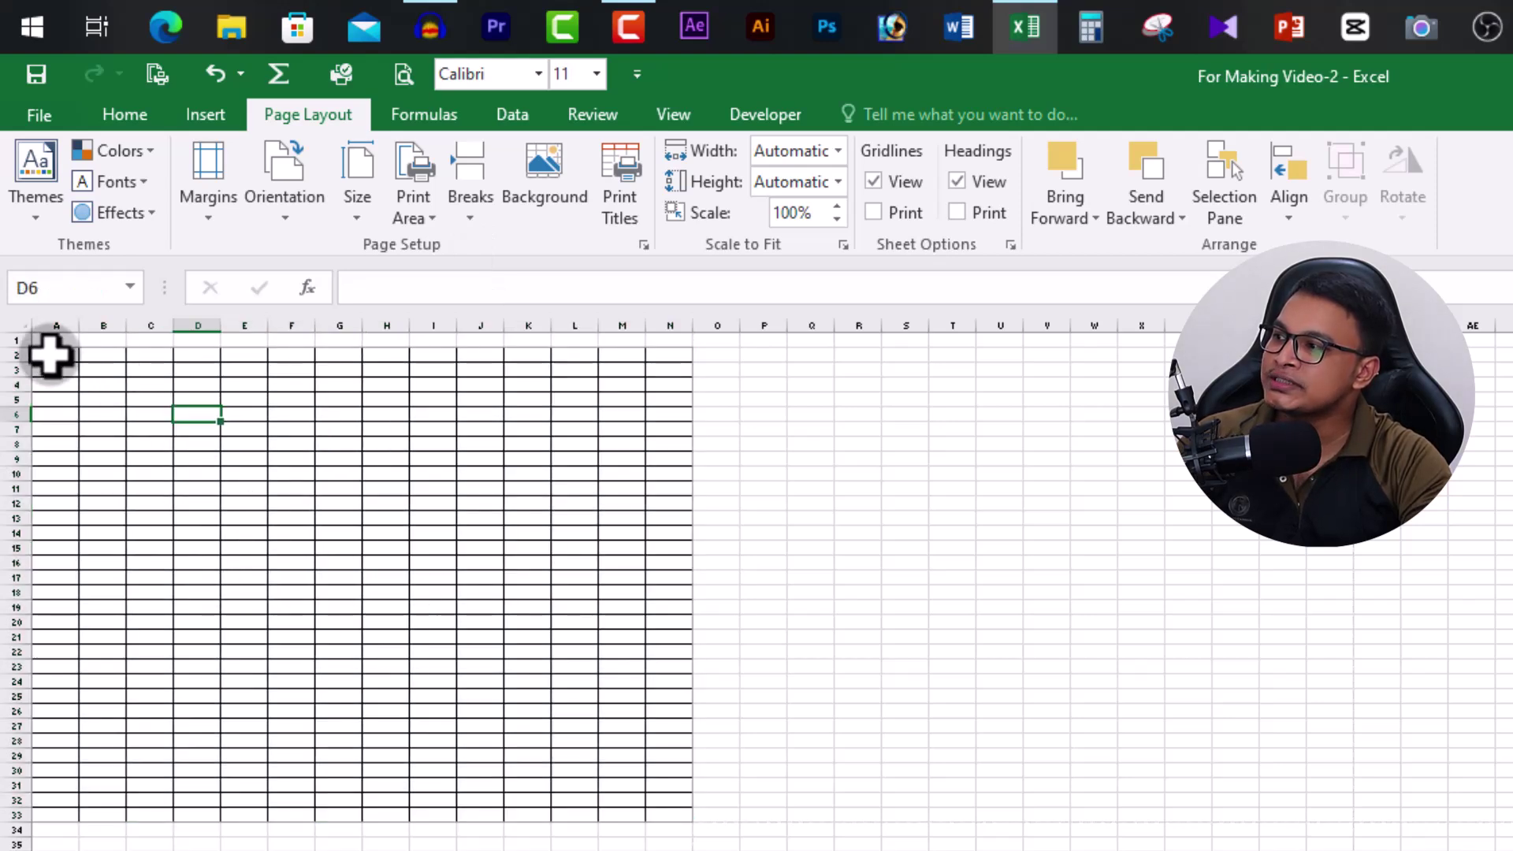
{"action": "left_click_drag", "start_coordinate": [48, 340], "coordinate": [675, 837]}
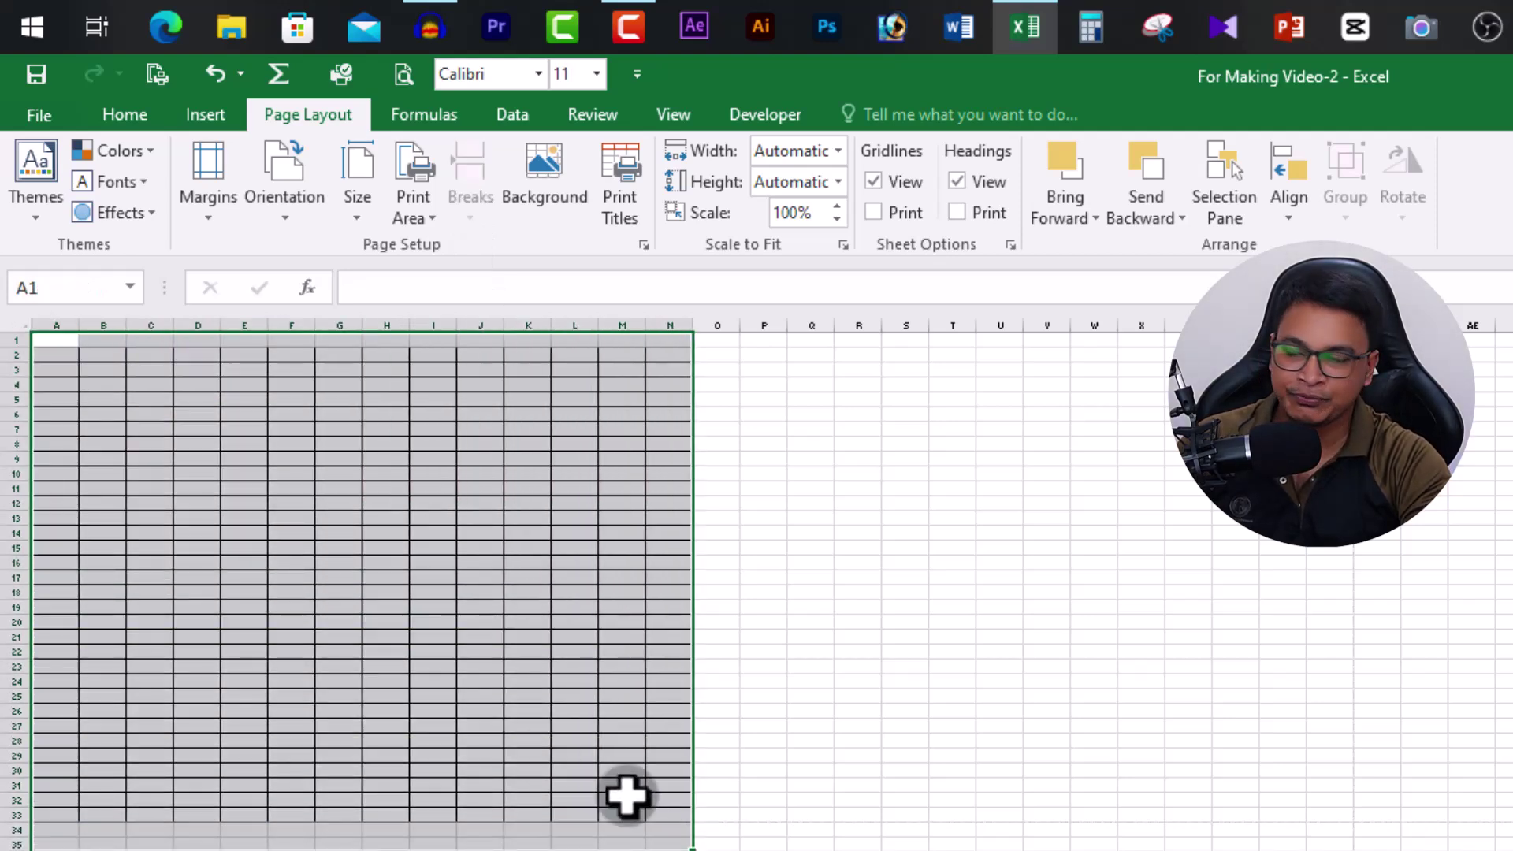
{"action": "left_click", "coordinate": [386, 650]}
Select the bordered range A2:N33 and clear the sheet's print area
{"action": "left_click_drag", "start_coordinate": [43, 358], "coordinate": [682, 816]}
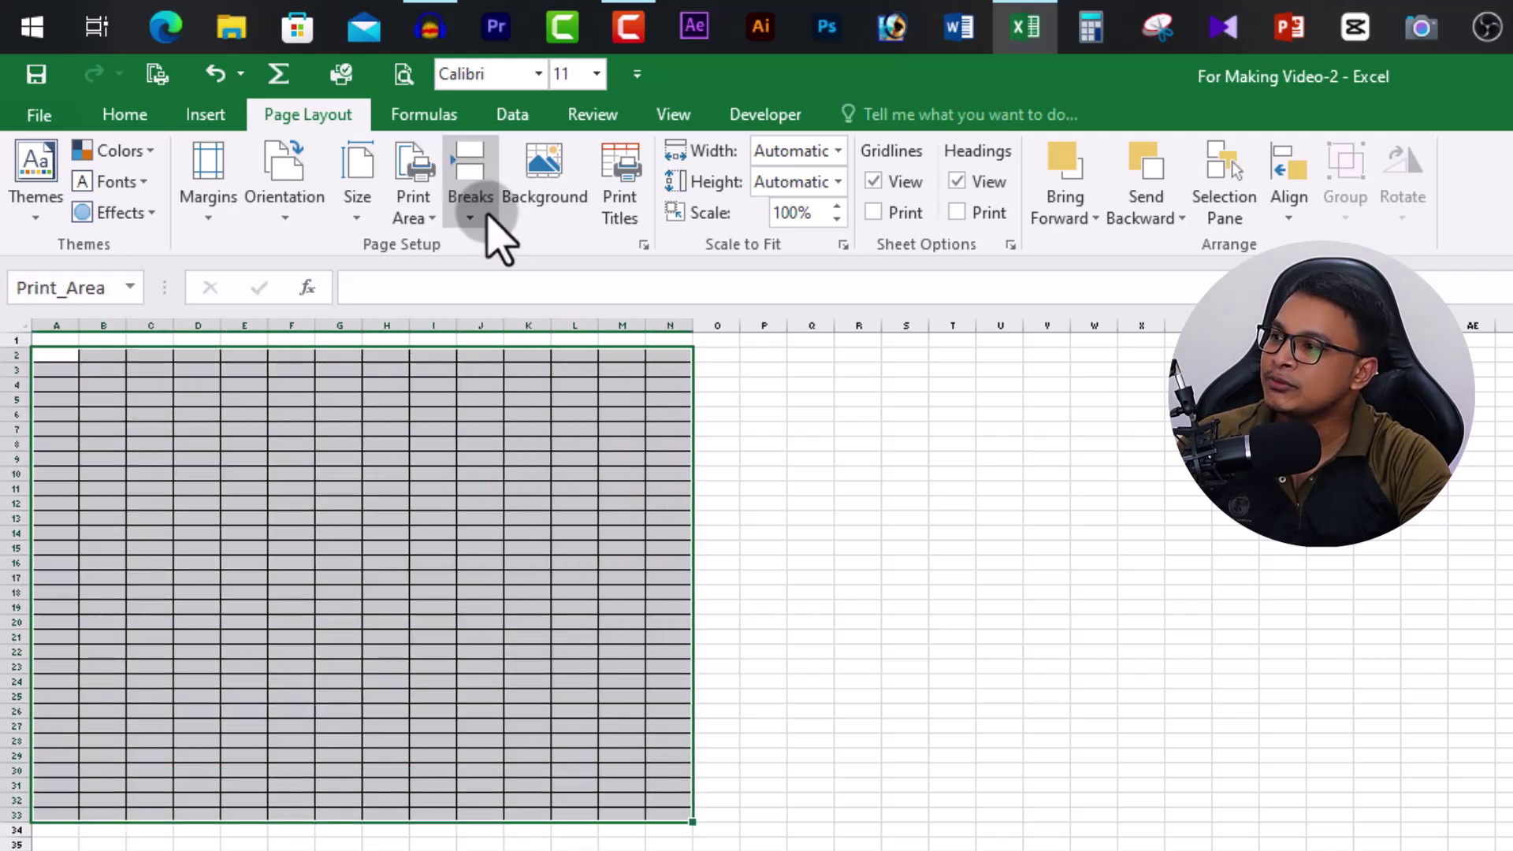
{"action": "left_click", "coordinate": [425, 221]}
{"action": "left_click", "coordinate": [477, 279]}
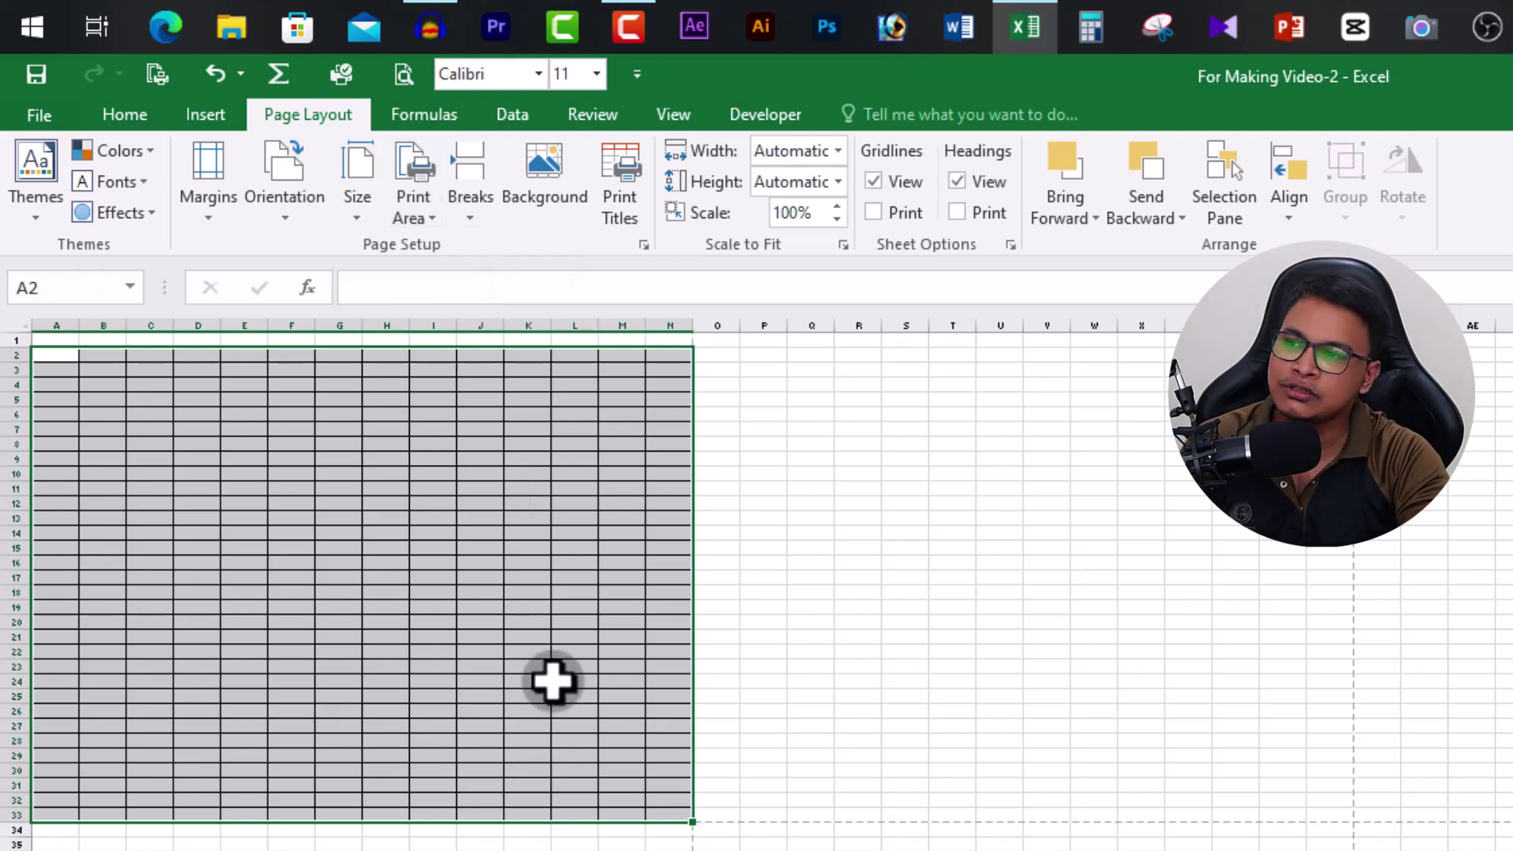
Define the selected range A2:N33 as the print area again and check that Print_Area is listed among the named ranges
{"action": "left_click", "coordinate": [430, 220]}
{"action": "left_click", "coordinate": [492, 247]}
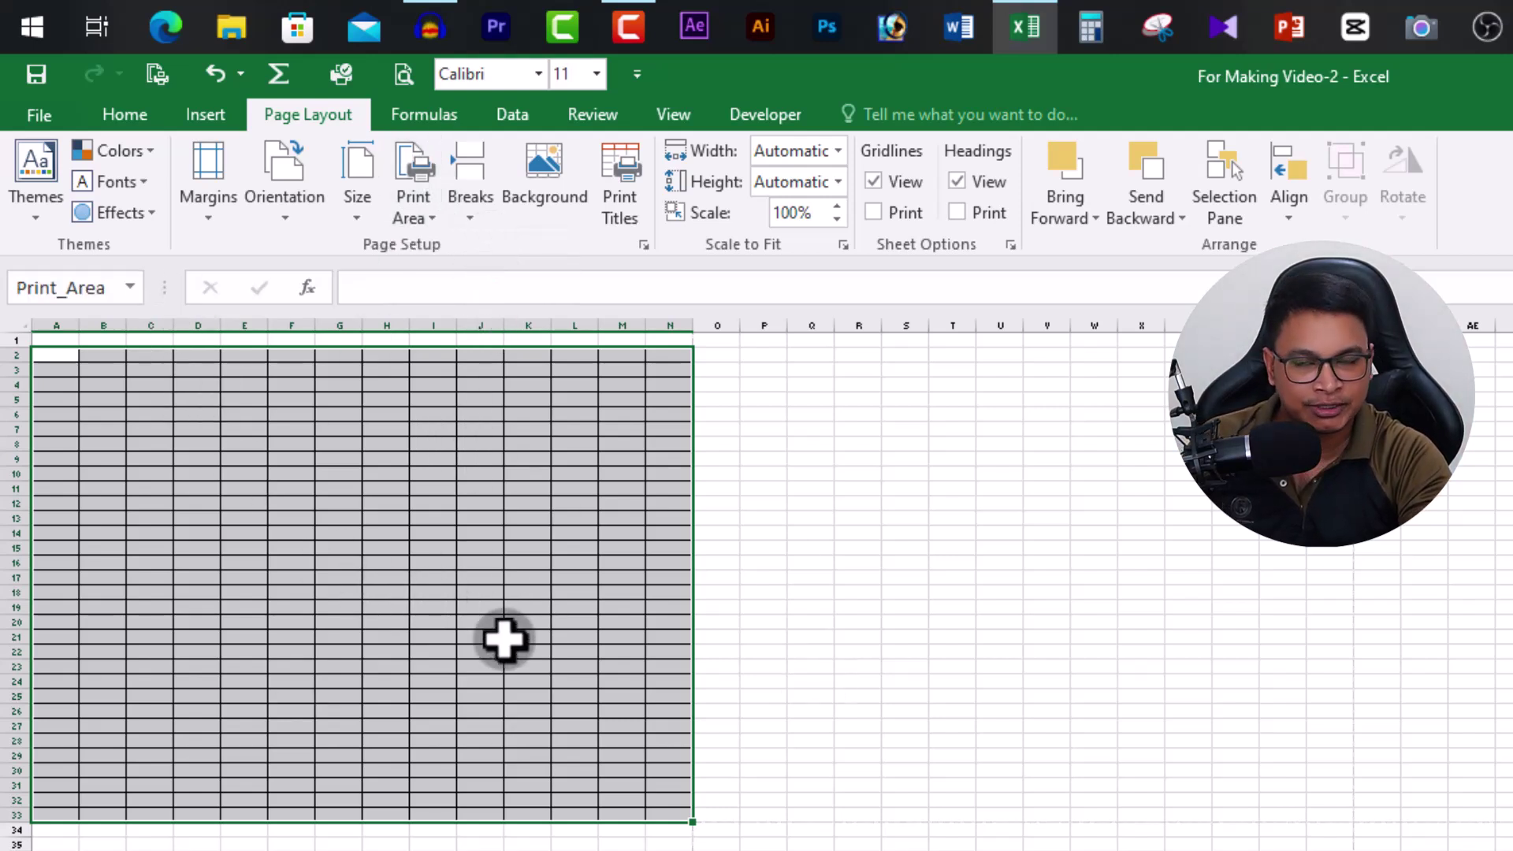
{"action": "left_click", "coordinate": [128, 288]}
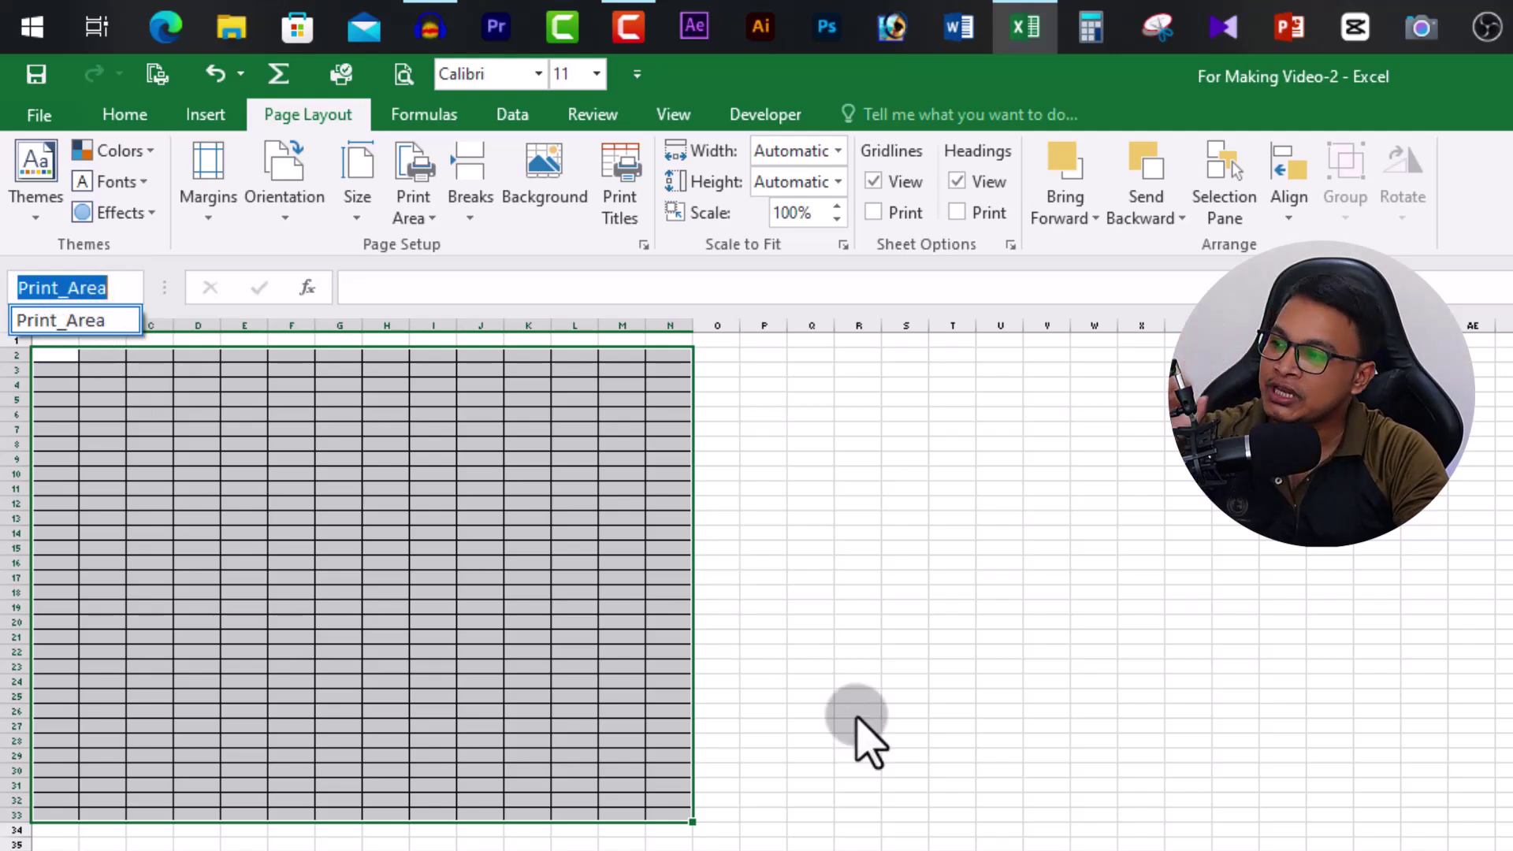
{"action": "left_click", "coordinate": [785, 576]}
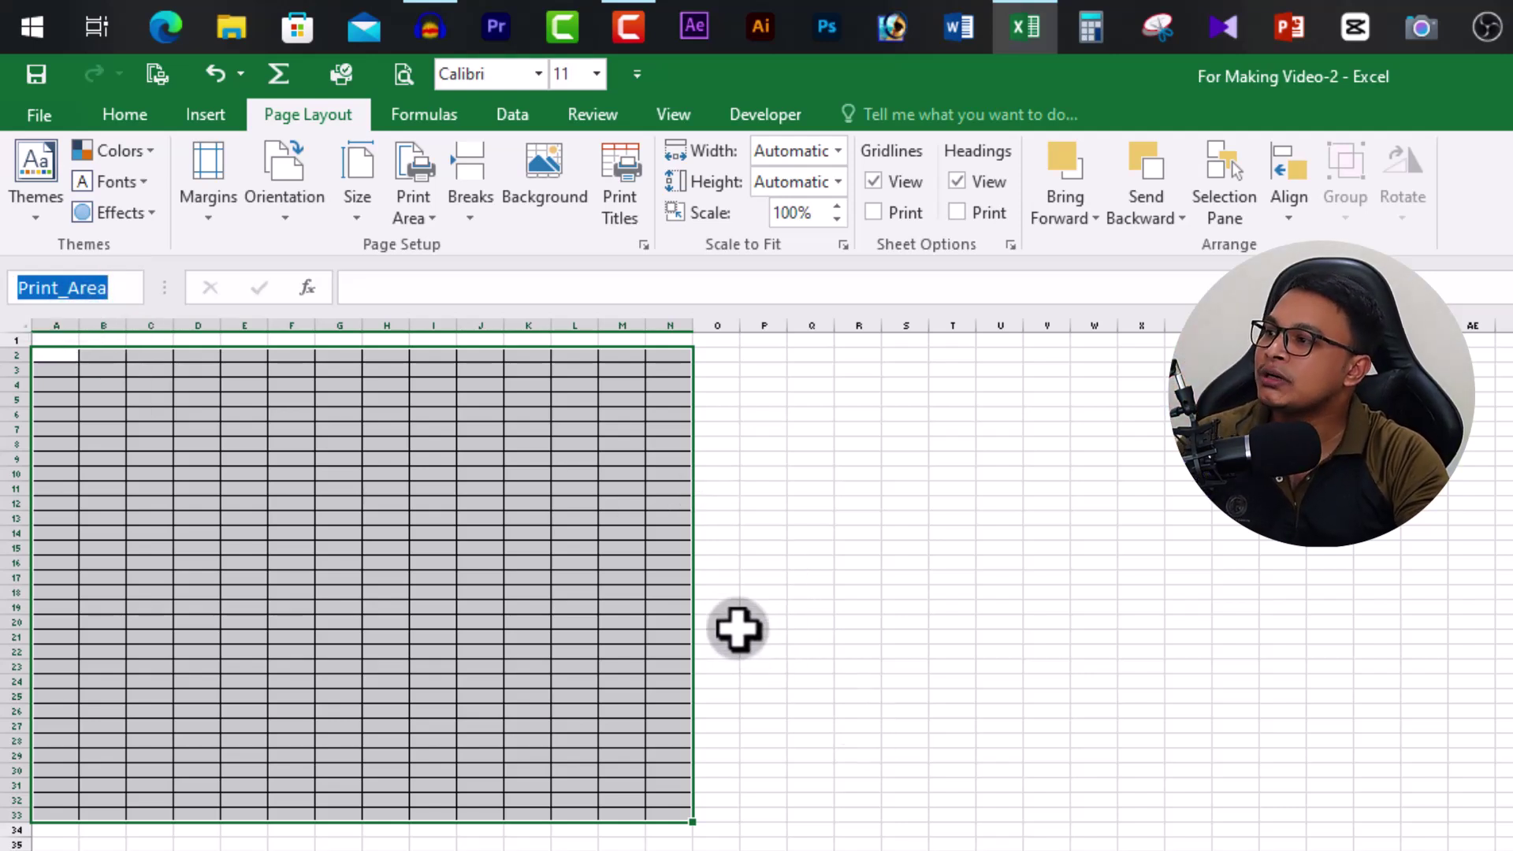
{"action": "left_click", "coordinate": [567, 771]}
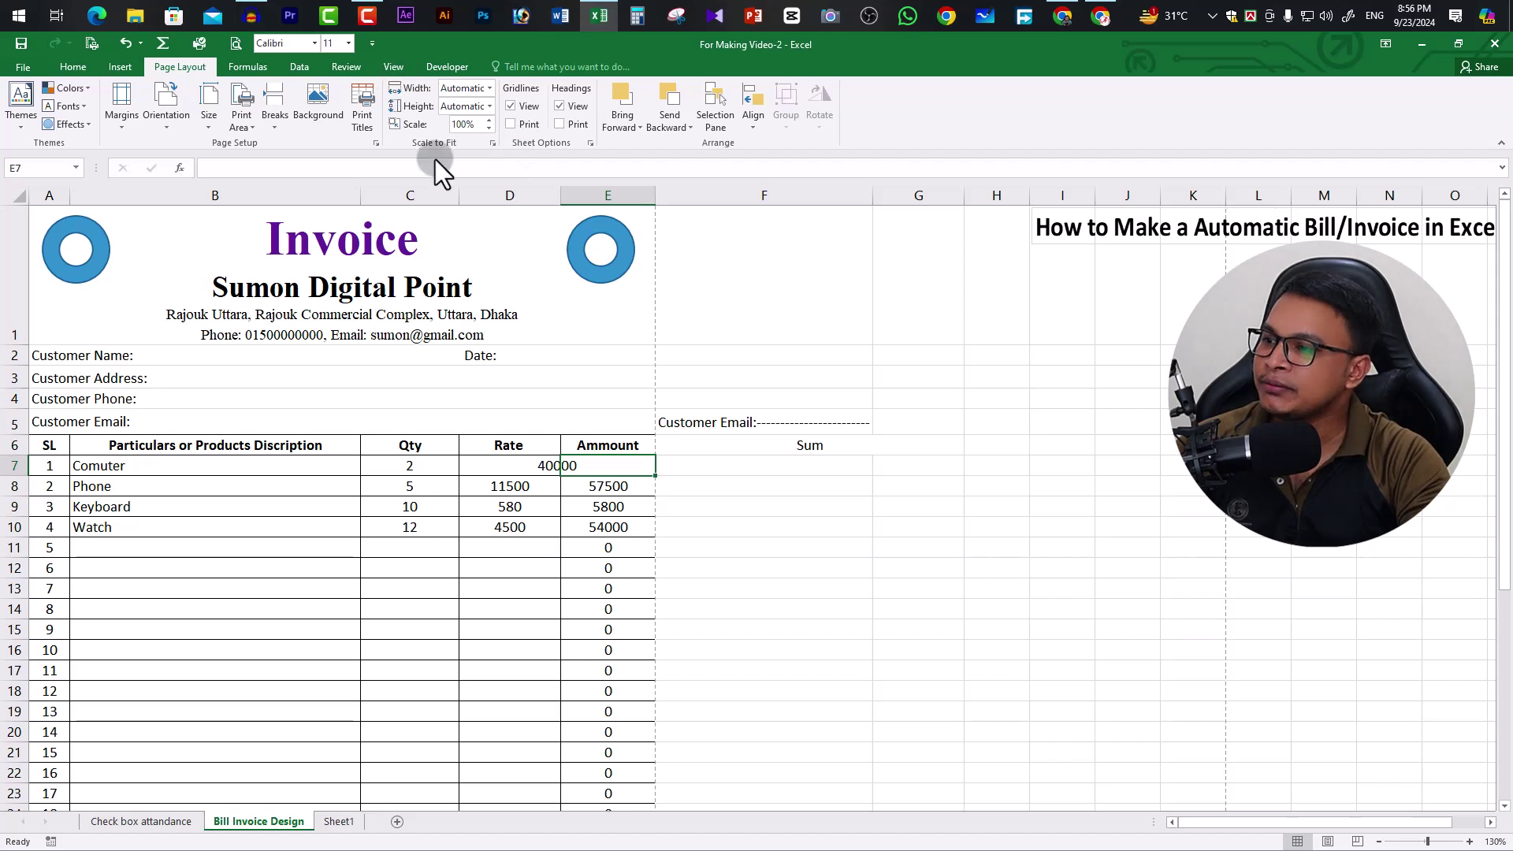
Open the print preview of the Bill Invoice Design sheet
{"action": "left_click", "coordinate": [477, 527]}
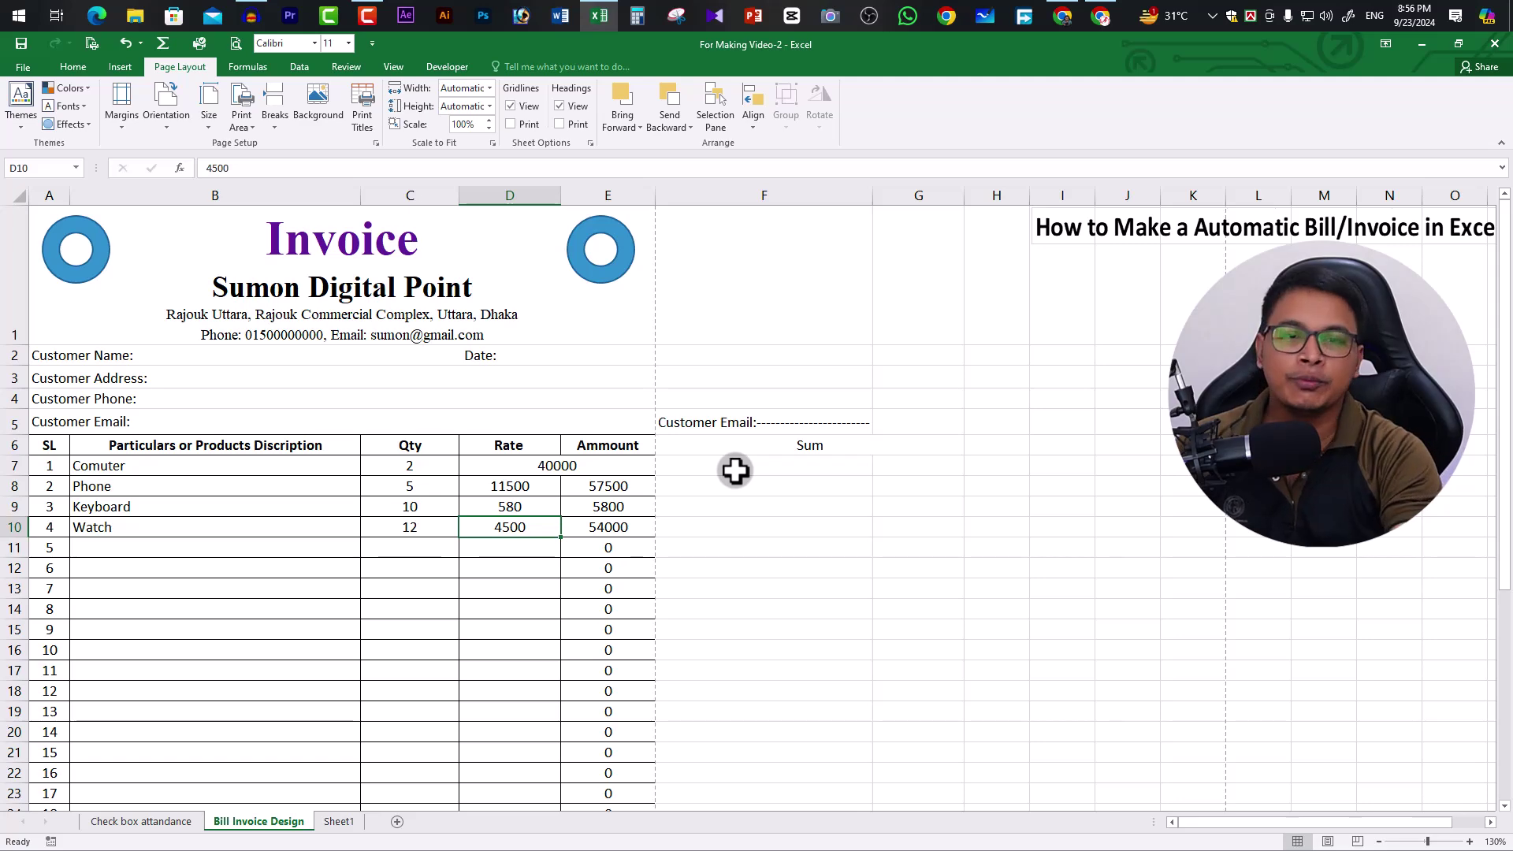
{"action": "key", "text": "ctrl+p"}
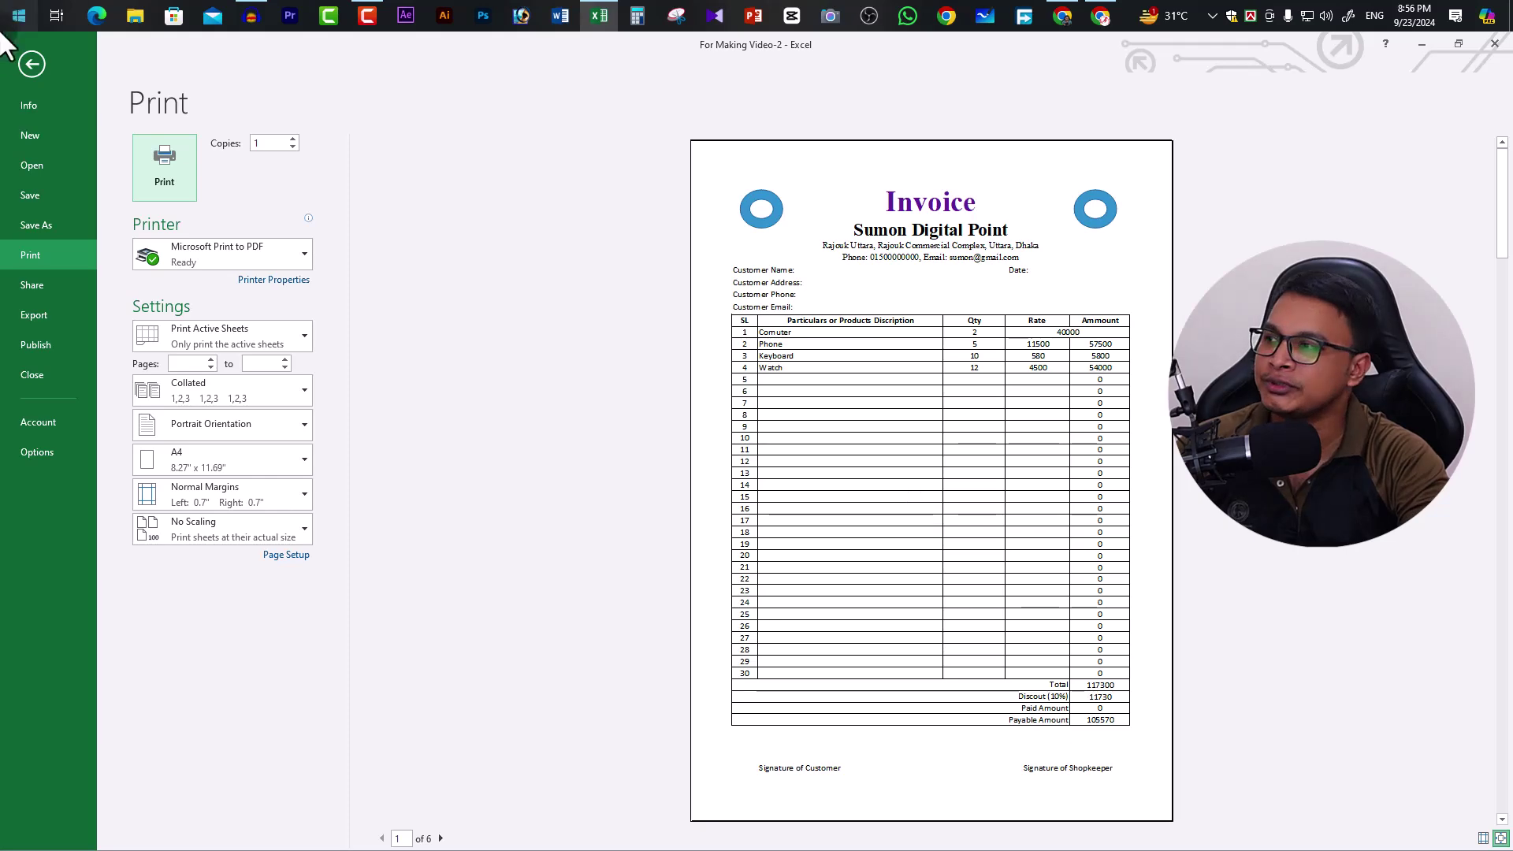
Narrow columns B to D of the invoice table and check the result in the print preview
{"action": "left_click", "coordinate": [33, 65]}
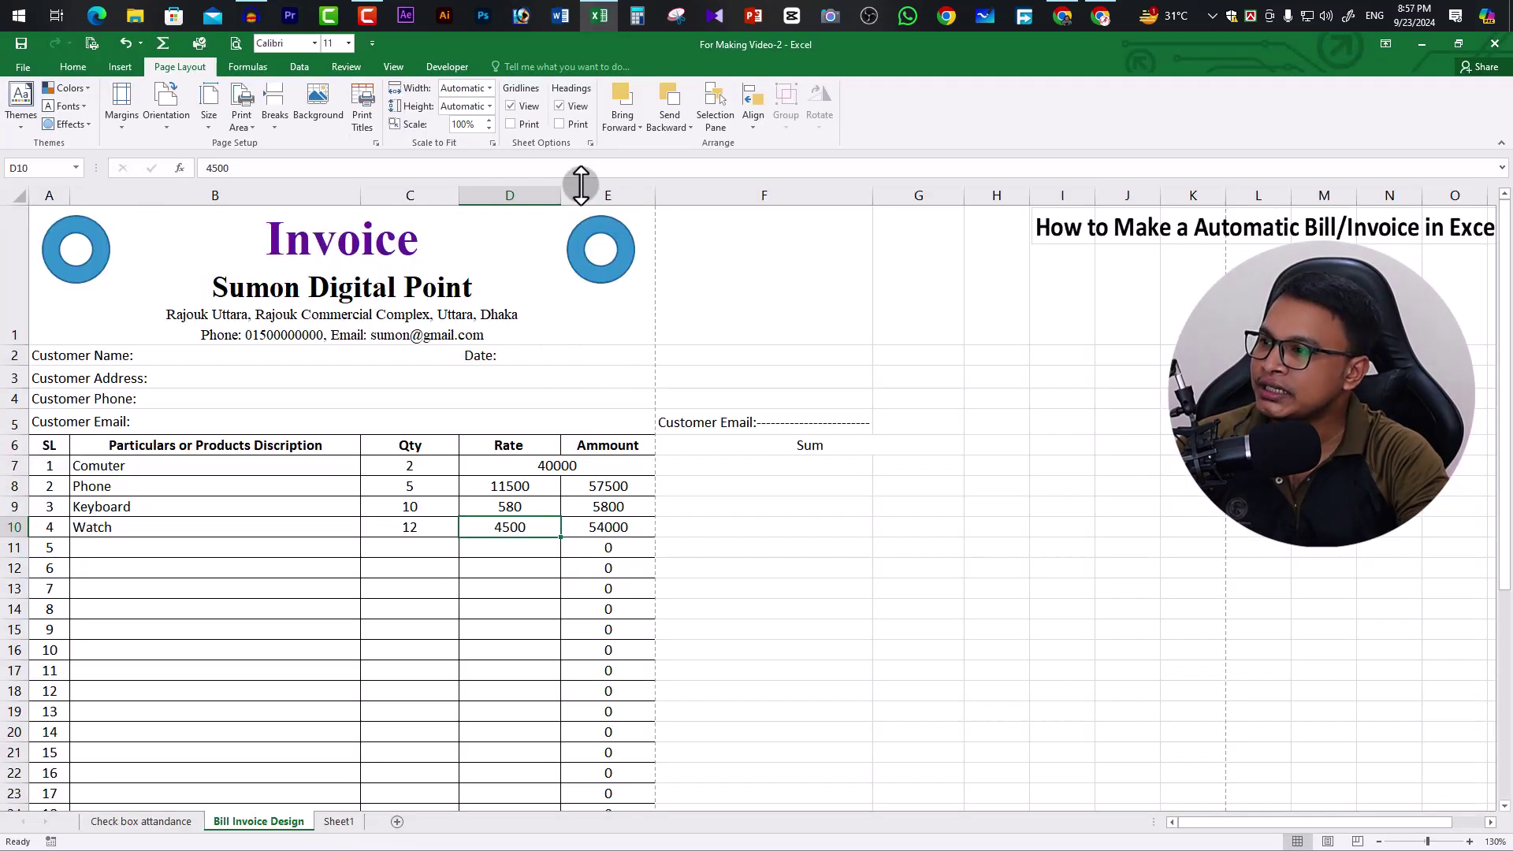
{"action": "left_click_drag", "start_coordinate": [559, 196], "coordinate": [307, 201]}
{"action": "key", "text": "ctrl+p"}
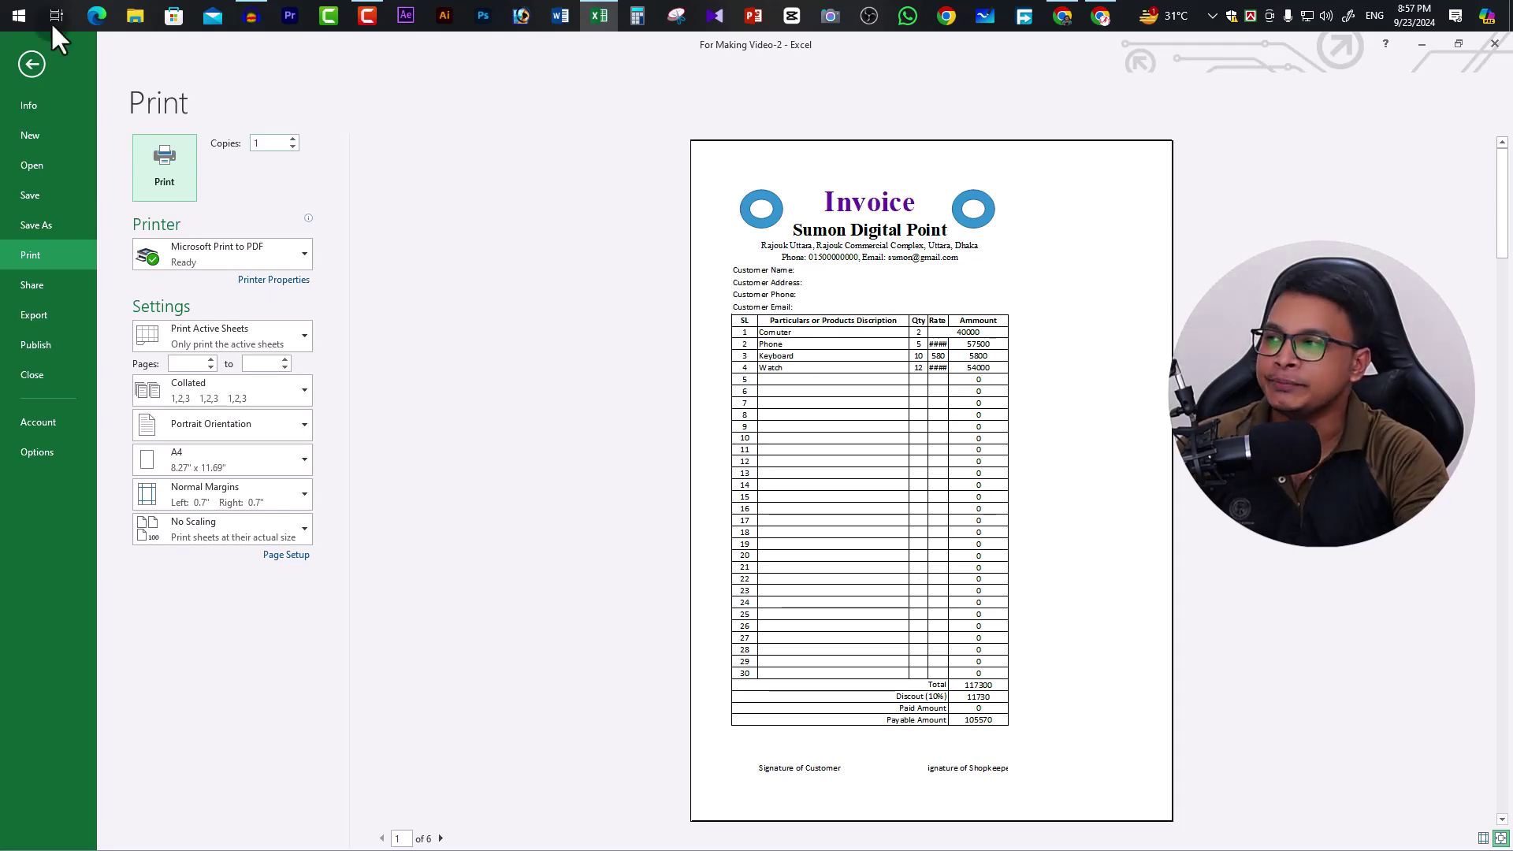
{"action": "left_click", "coordinate": [41, 73]}
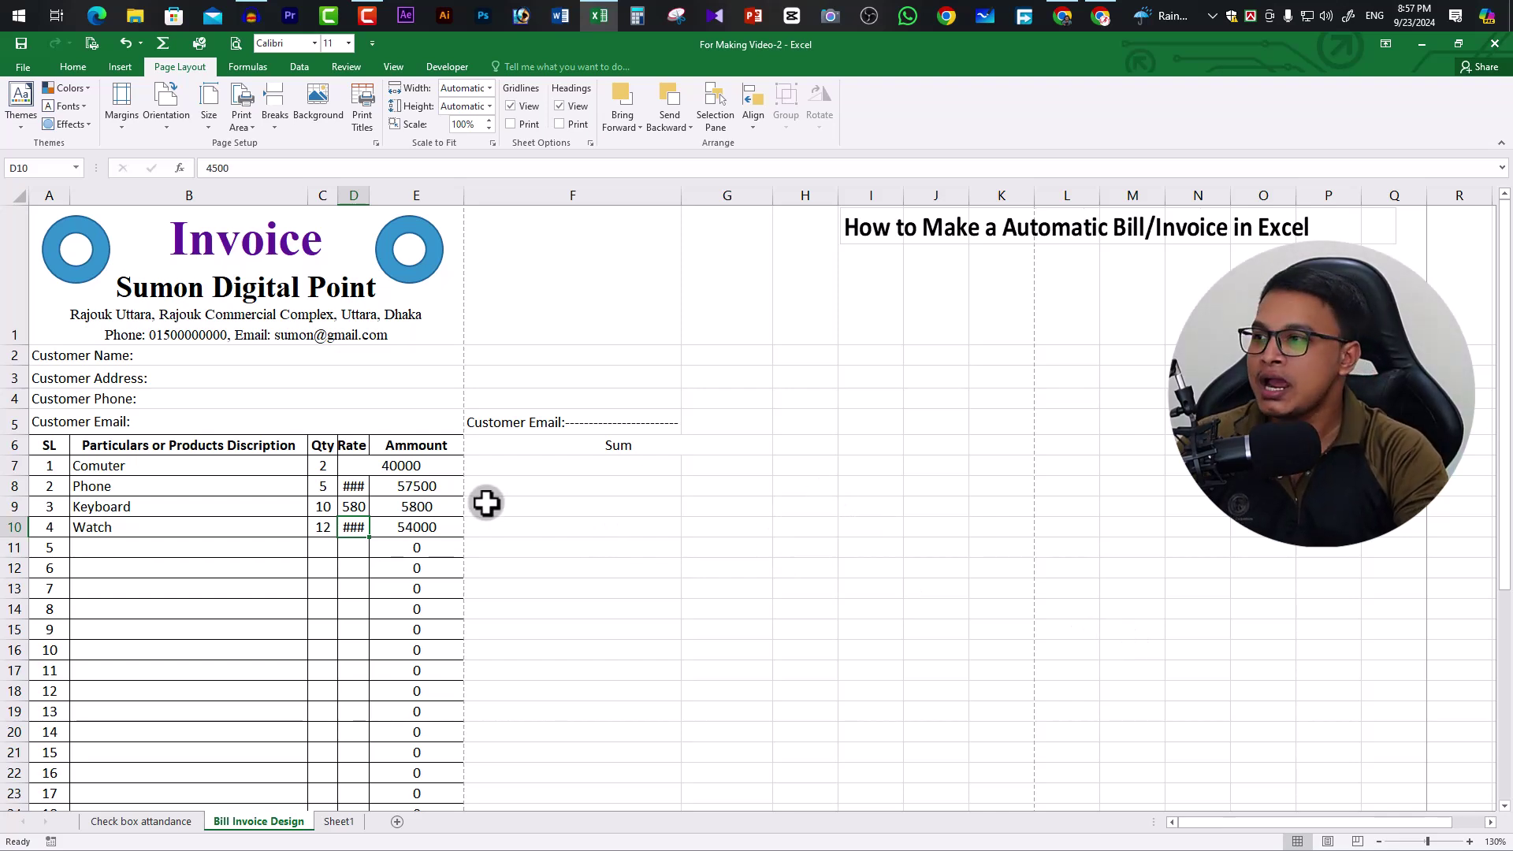
Show the invoice sheet in Page Layout view and switch it to Page Break Preview
{"action": "left_click", "coordinate": [389, 65]}
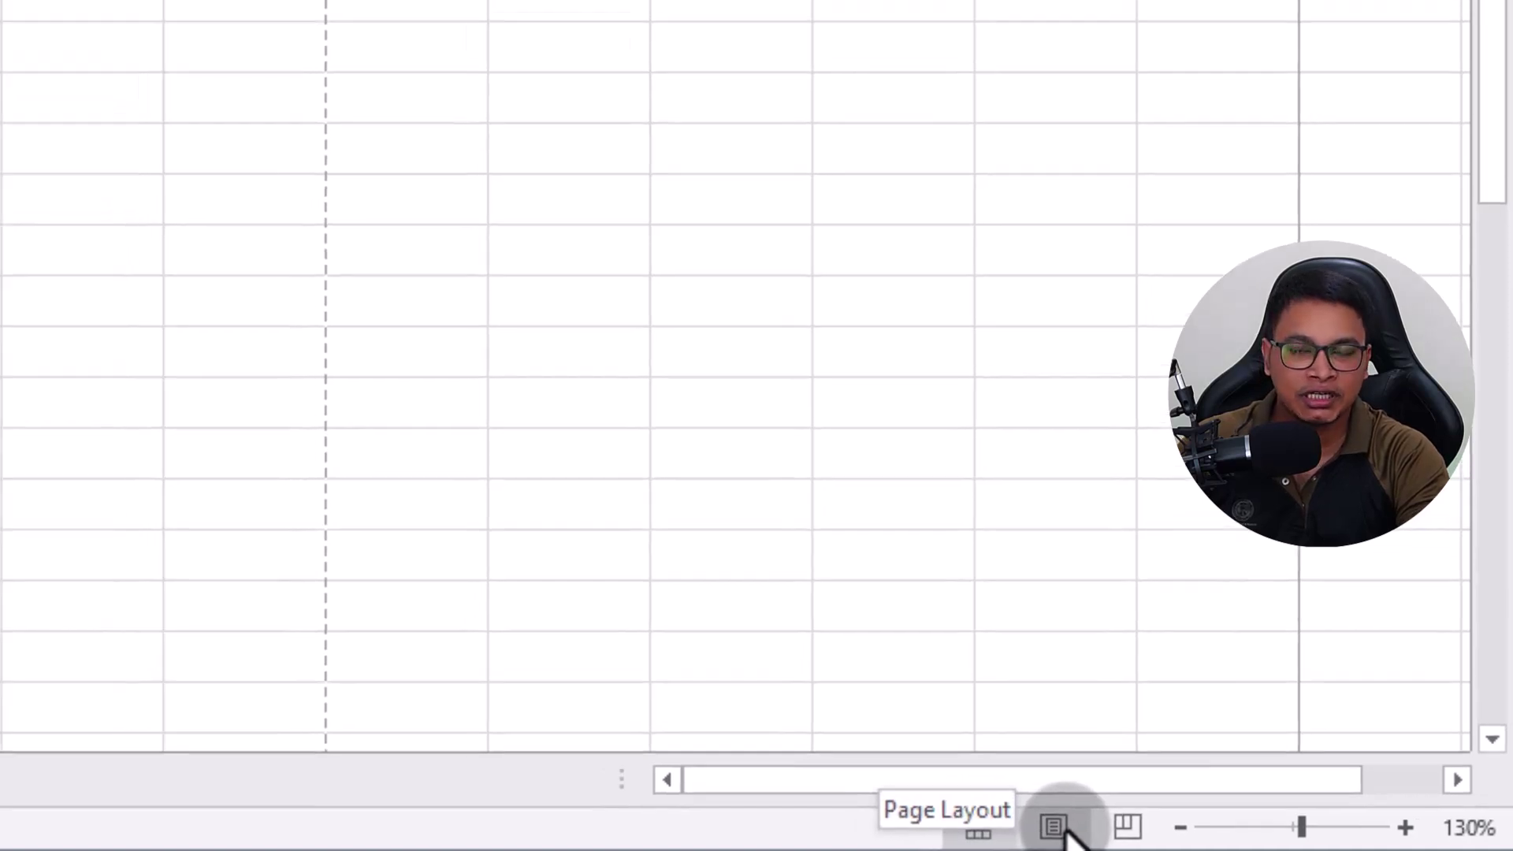
{"action": "left_click", "coordinate": [1038, 826]}
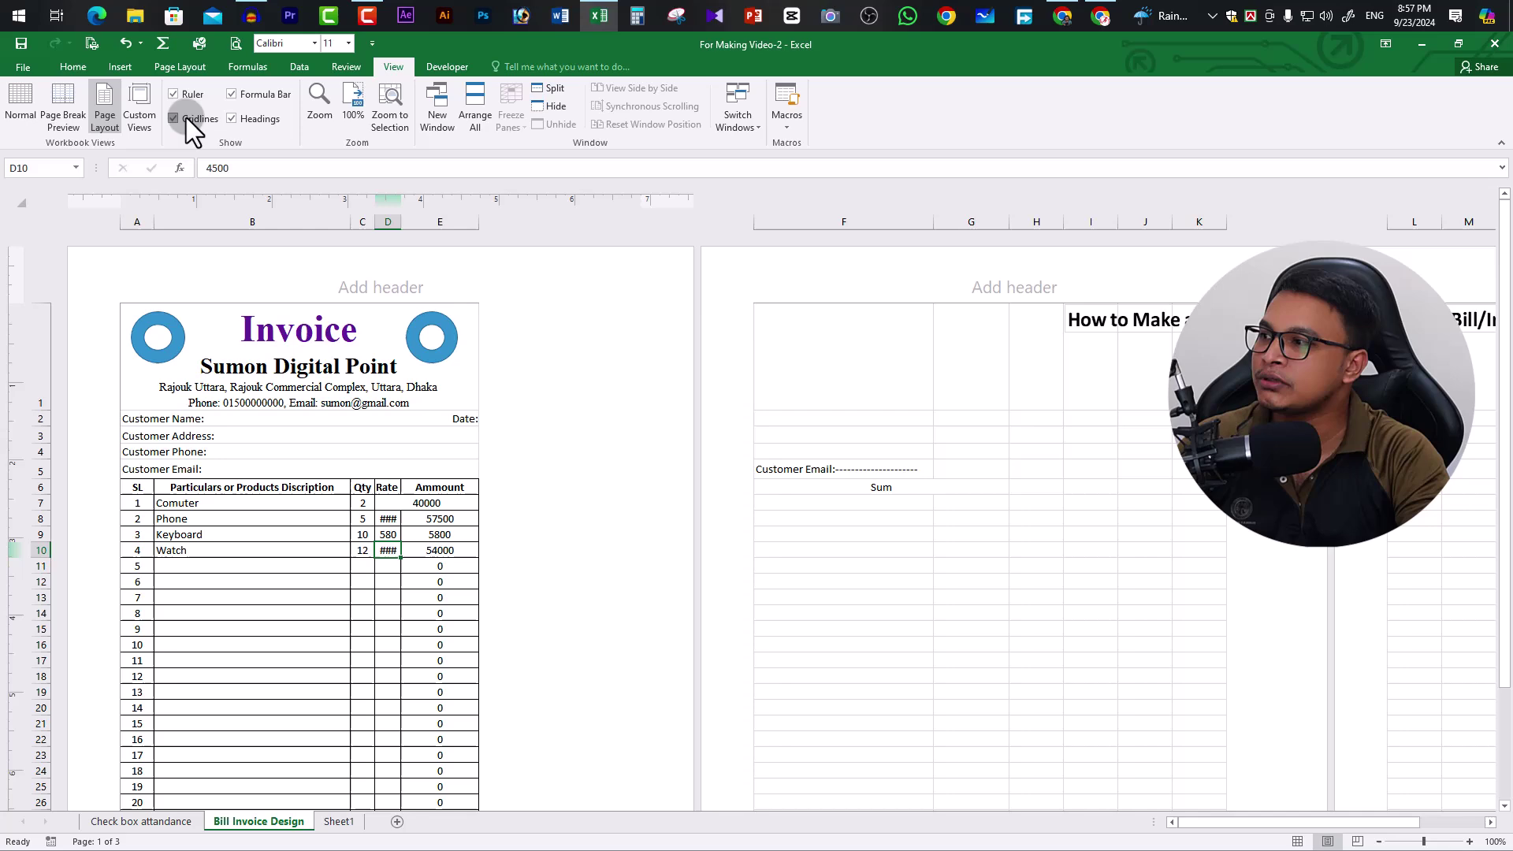
{"action": "left_click", "coordinate": [69, 107]}
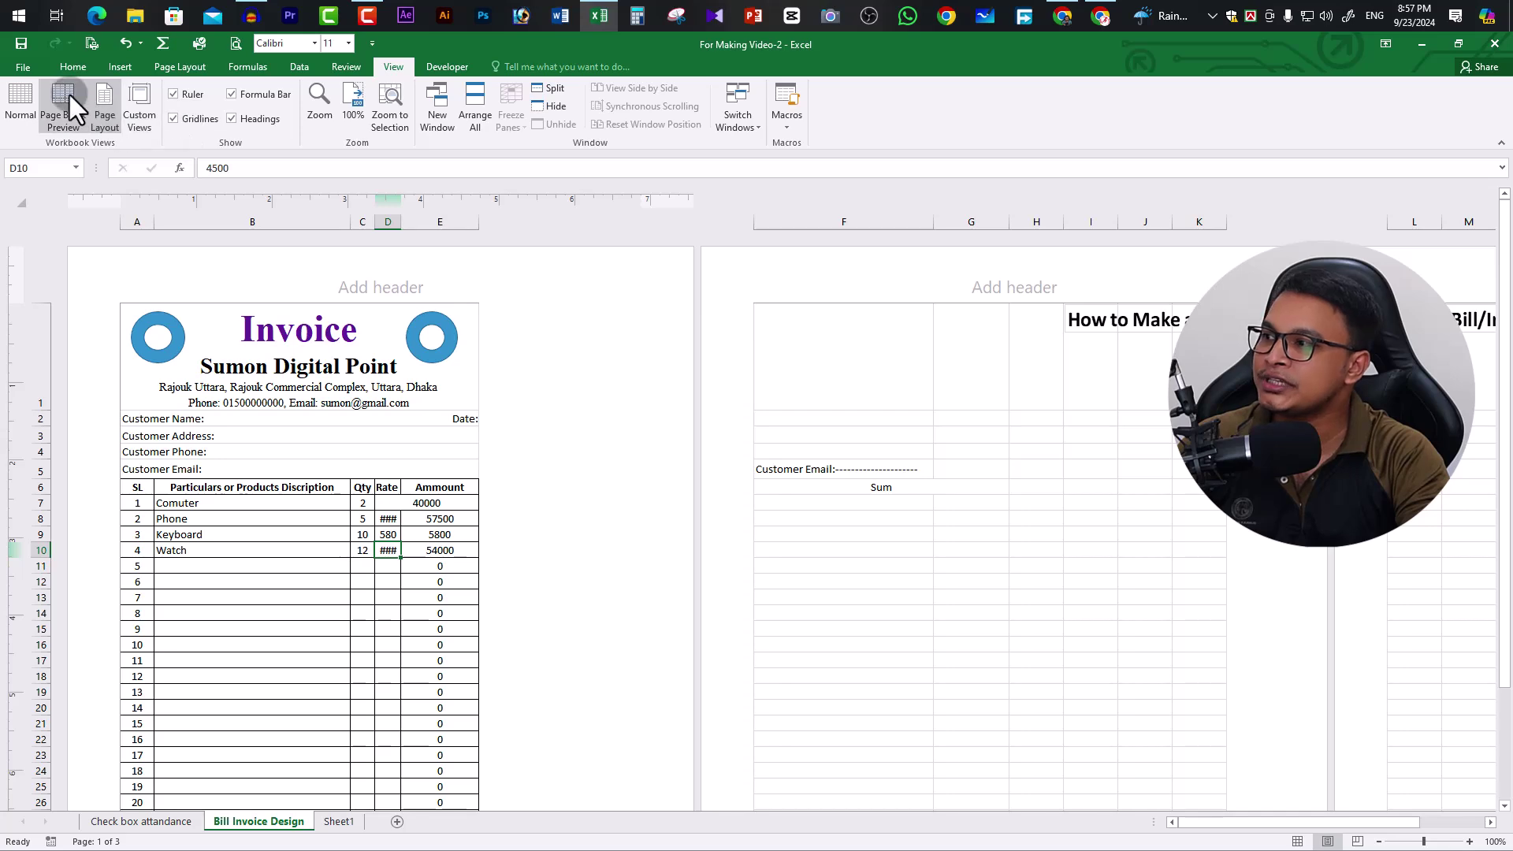
{"action": "left_click", "coordinate": [1357, 842]}
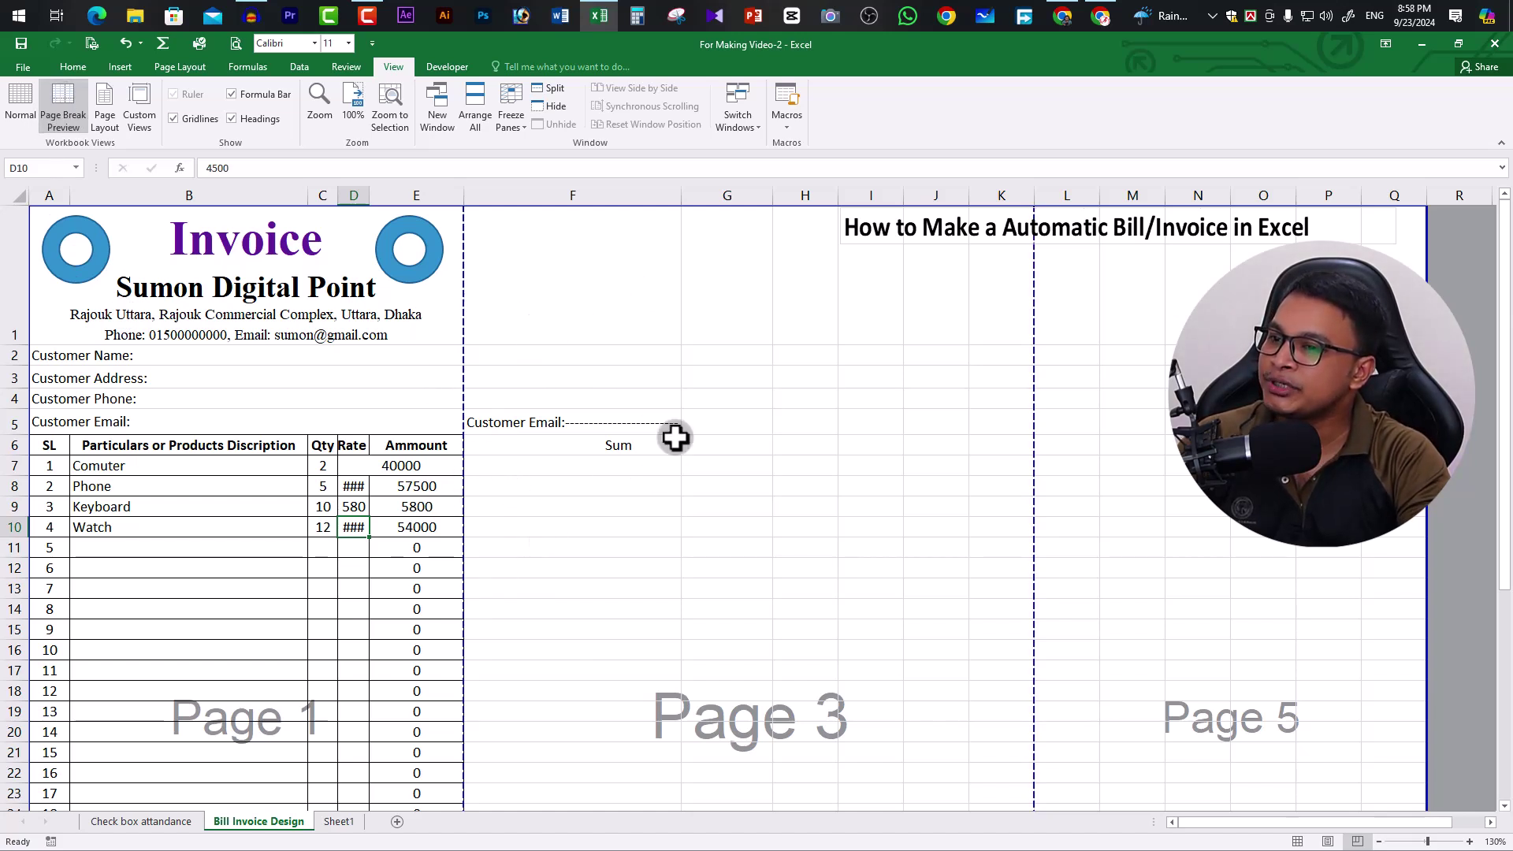
Shrink the print area to a small block in column Q at the pages' lower end and check the print preview
{"action": "scroll", "coordinate": [722, 429], "scroll_direction": "down", "scroll_amount": 1}
{"action": "scroll", "coordinate": [614, 429], "scroll_direction": "up", "scroll_amount": 1}
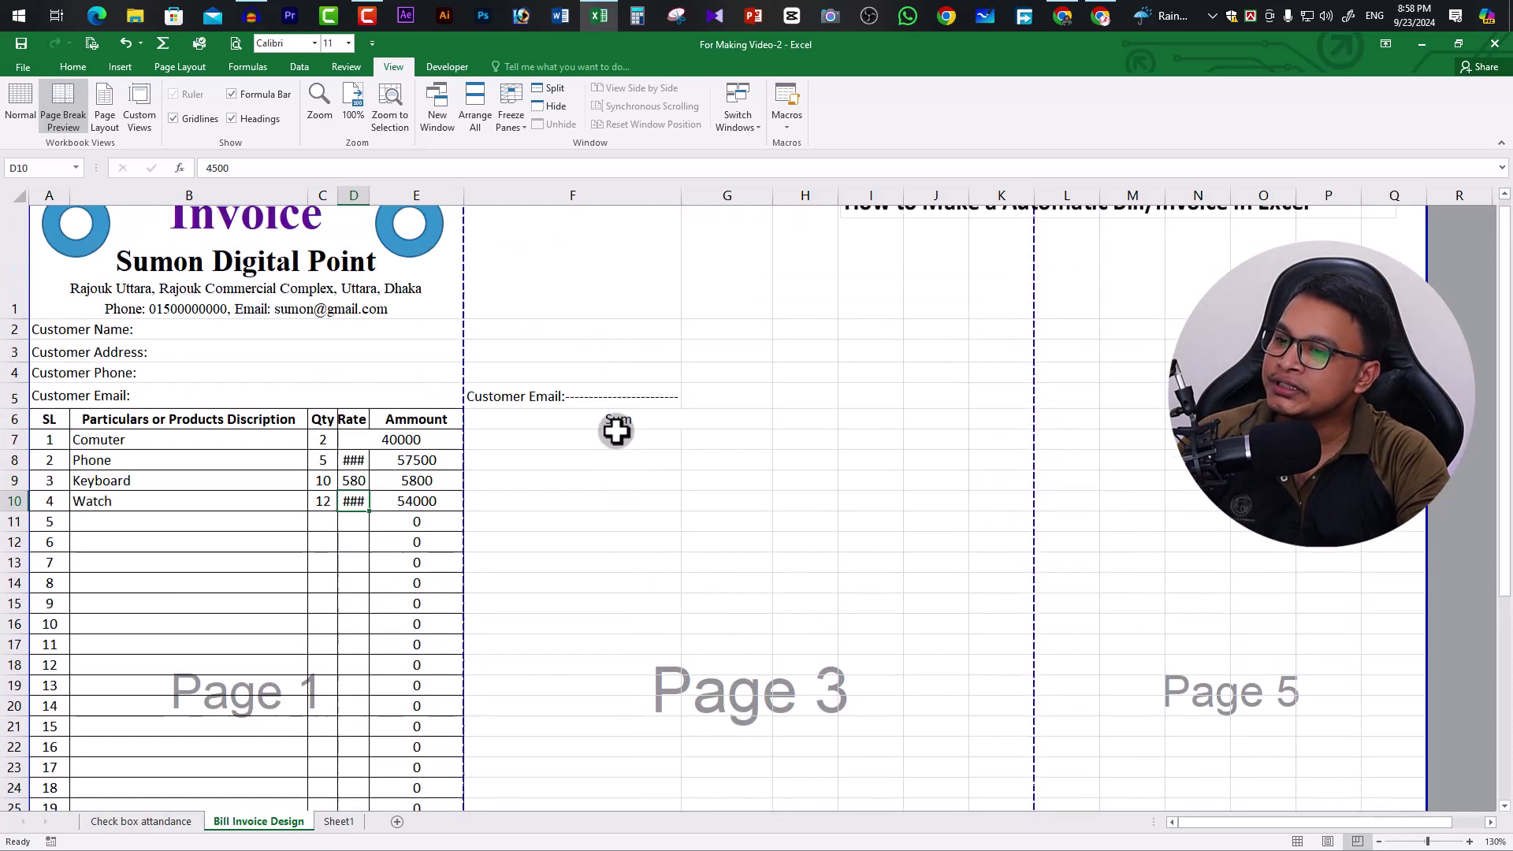
{"action": "scroll", "coordinate": [615, 429], "scroll_direction": "down", "scroll_amount": 1, "text": "ctrl"}
{"action": "scroll", "coordinate": [616, 431], "scroll_direction": "down", "scroll_amount": 4, "text": "ctrl"}
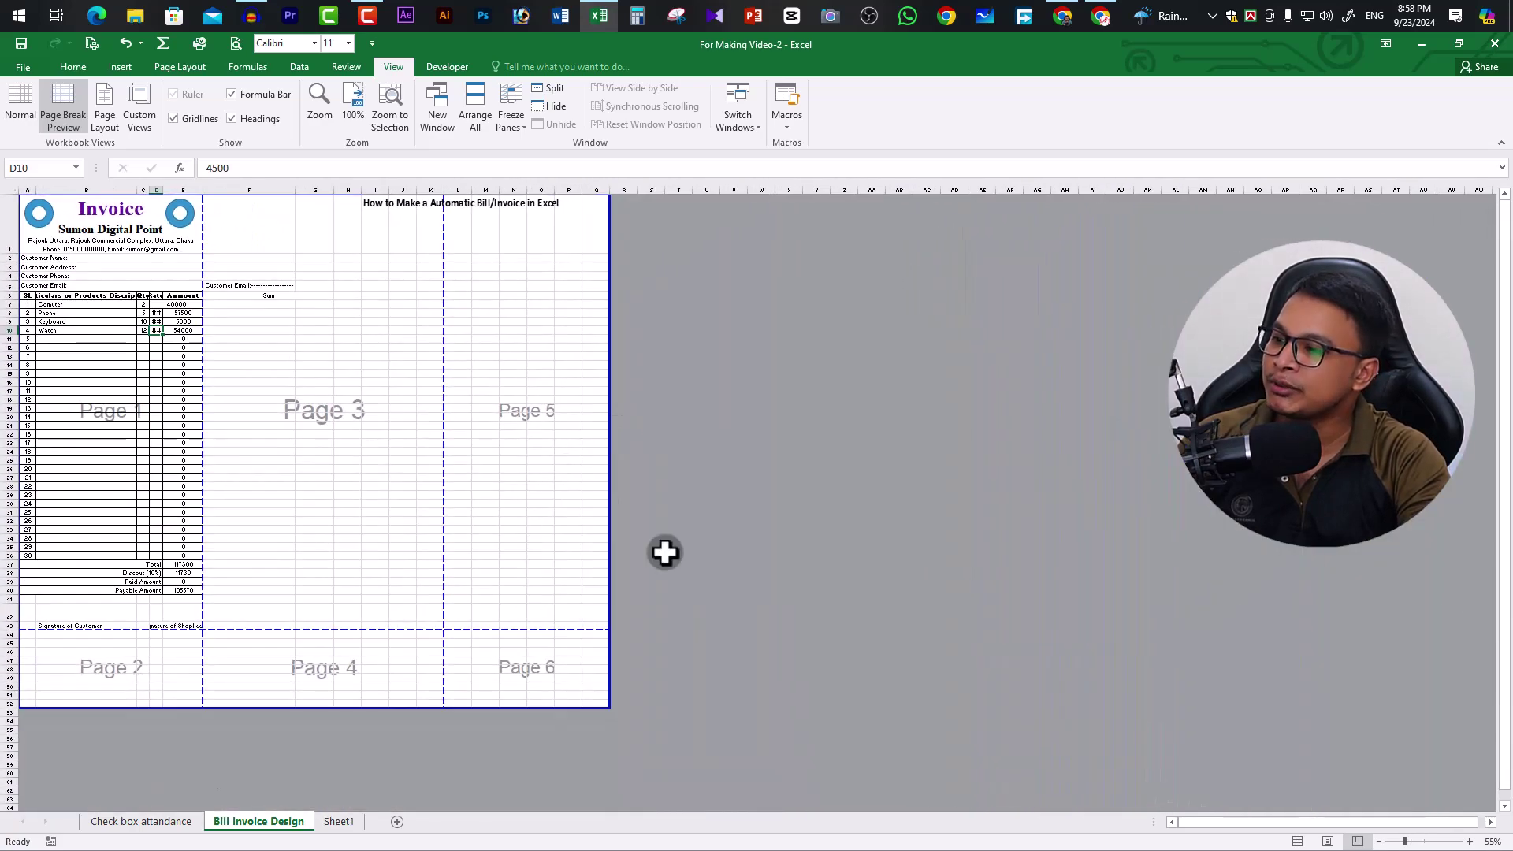
{"action": "left_click", "coordinate": [767, 581]}
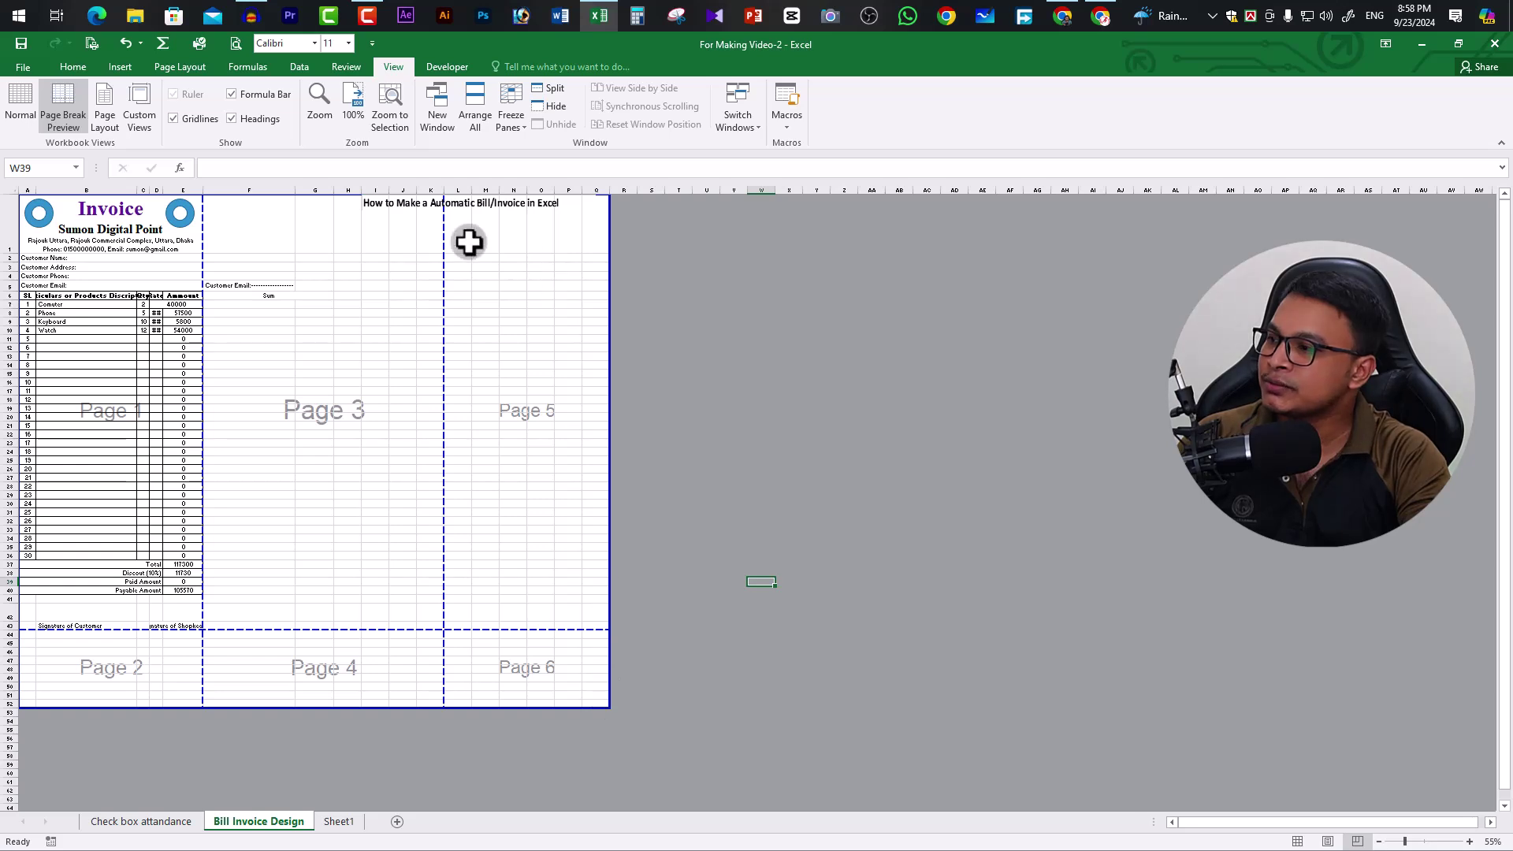
{"action": "left_click_drag", "start_coordinate": [19, 194], "coordinate": [587, 697]}
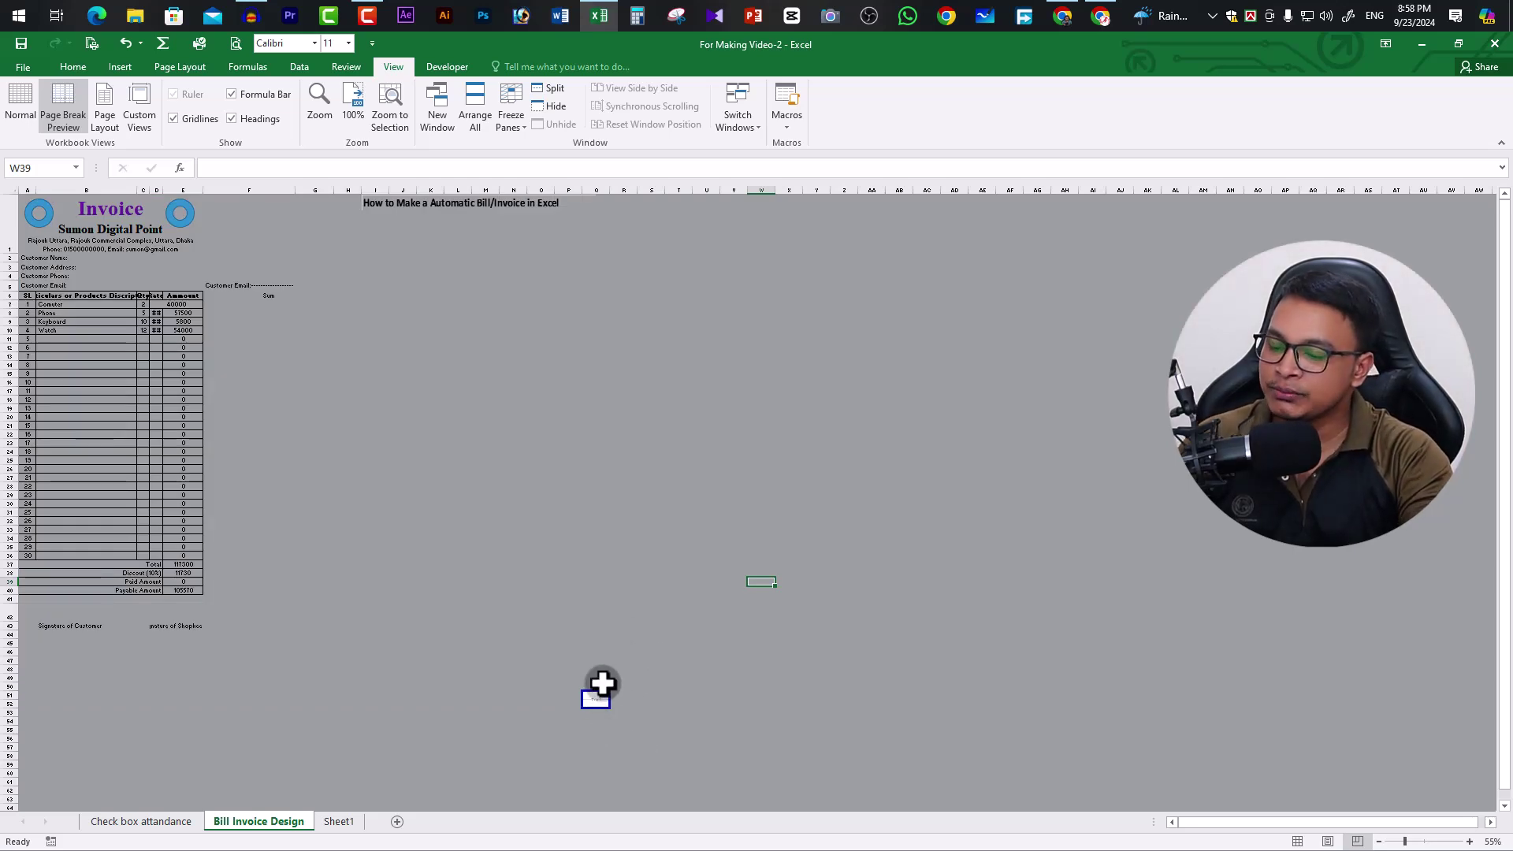
{"action": "key", "text": "ctrl+p"}
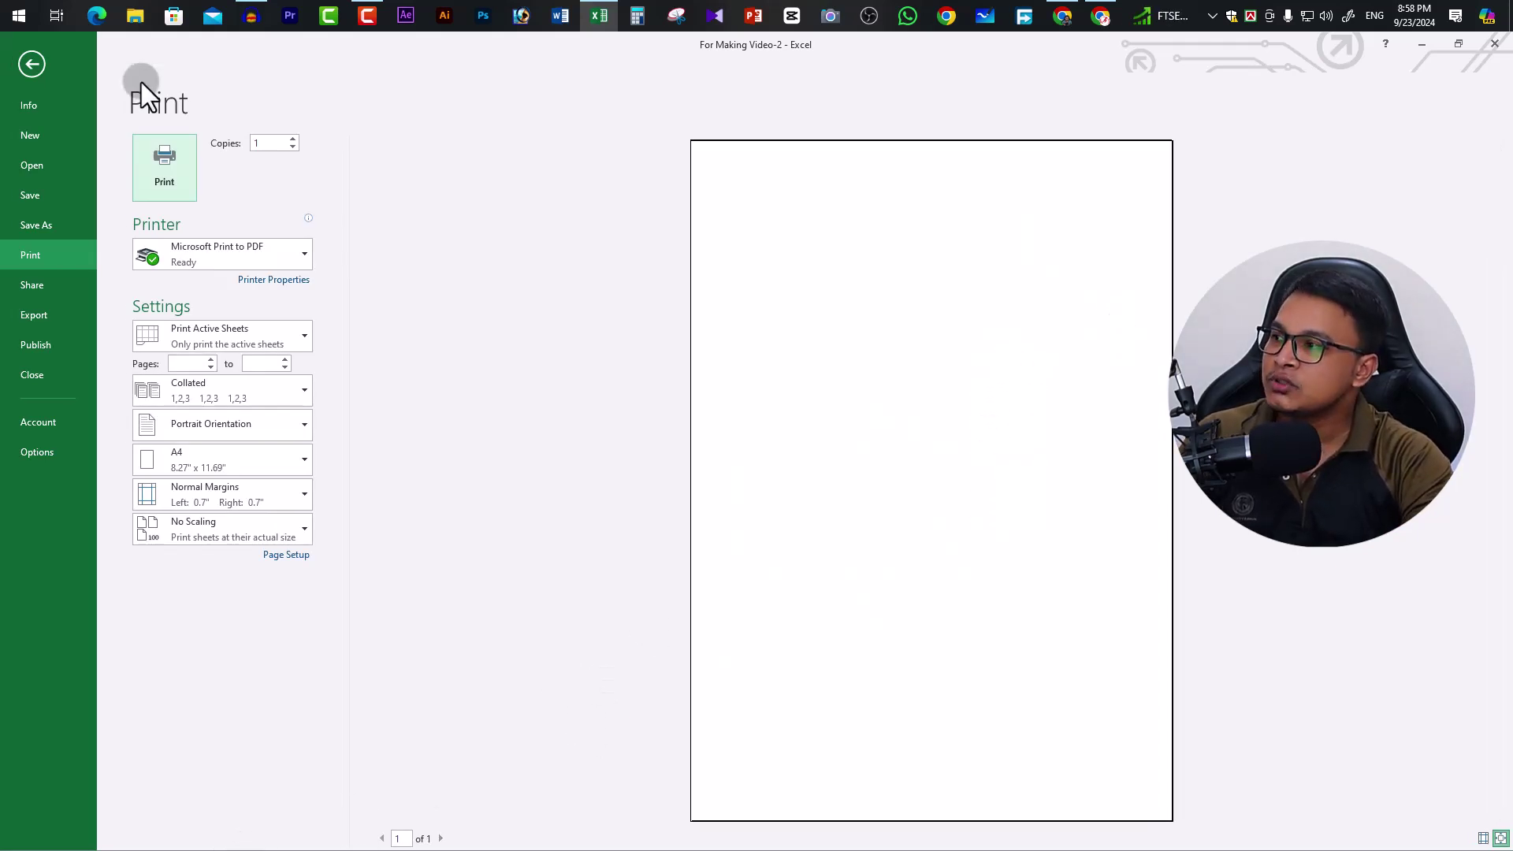
{"action": "left_click", "coordinate": [32, 64]}
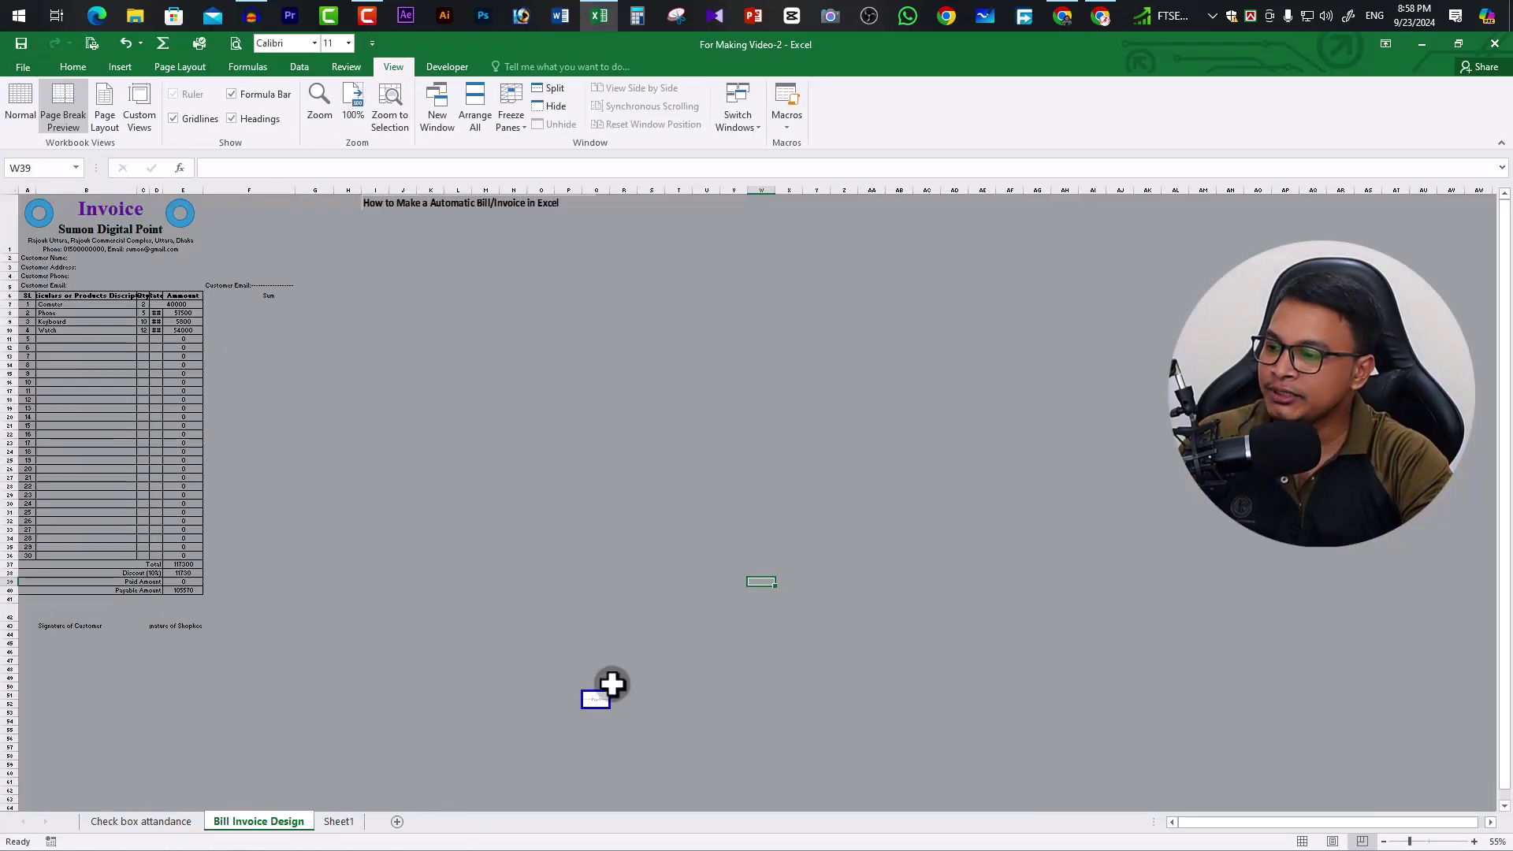
Enlarge the print area outward to column I over the empty cells and check the print preview
{"action": "left_click_drag", "start_coordinate": [577, 689], "coordinate": [362, 479]}
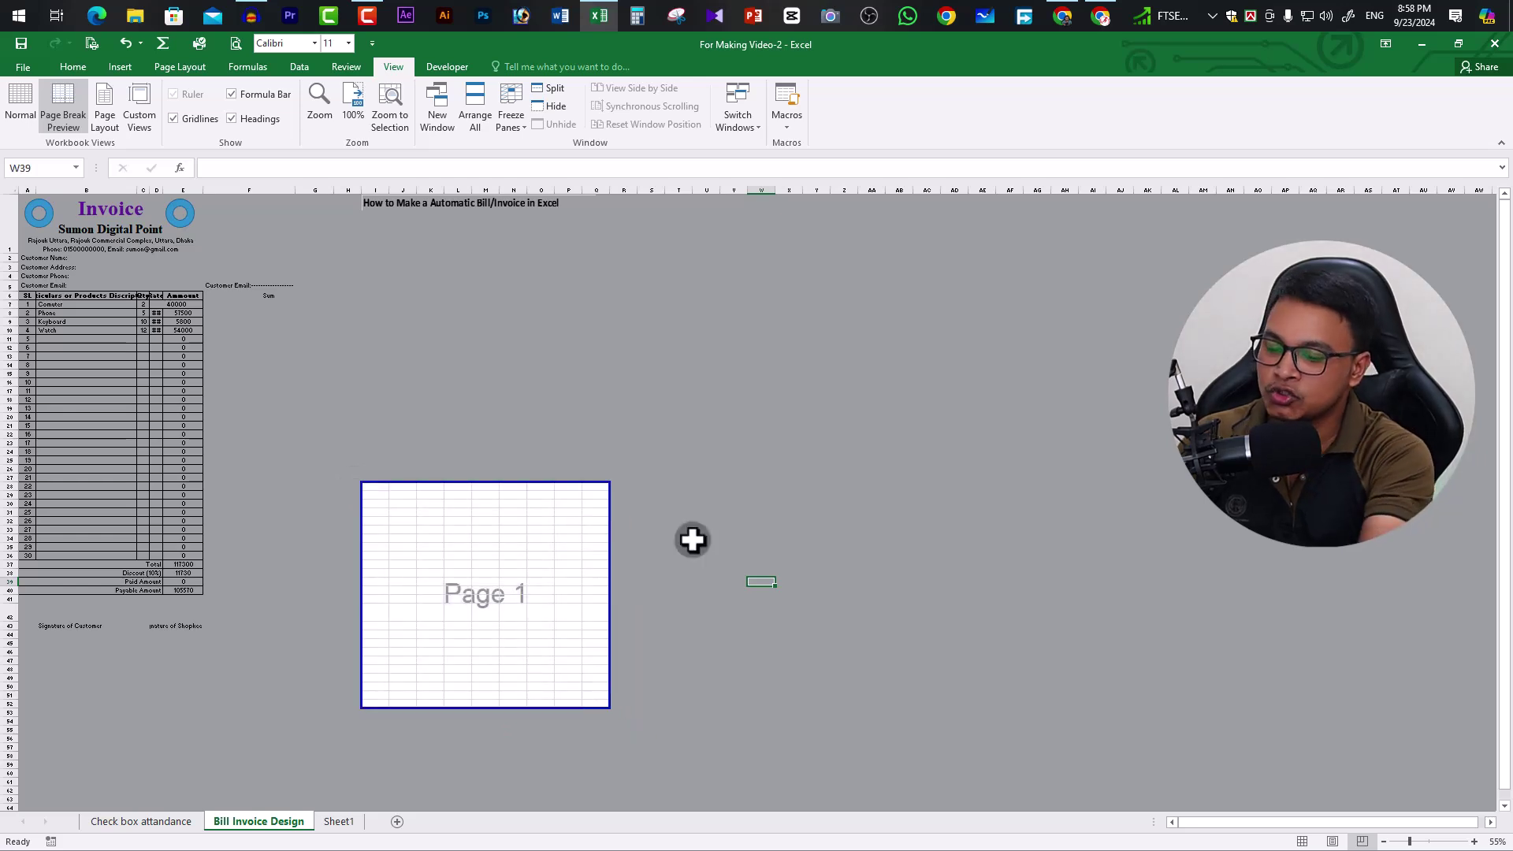
{"action": "key", "text": "ctrl+p"}
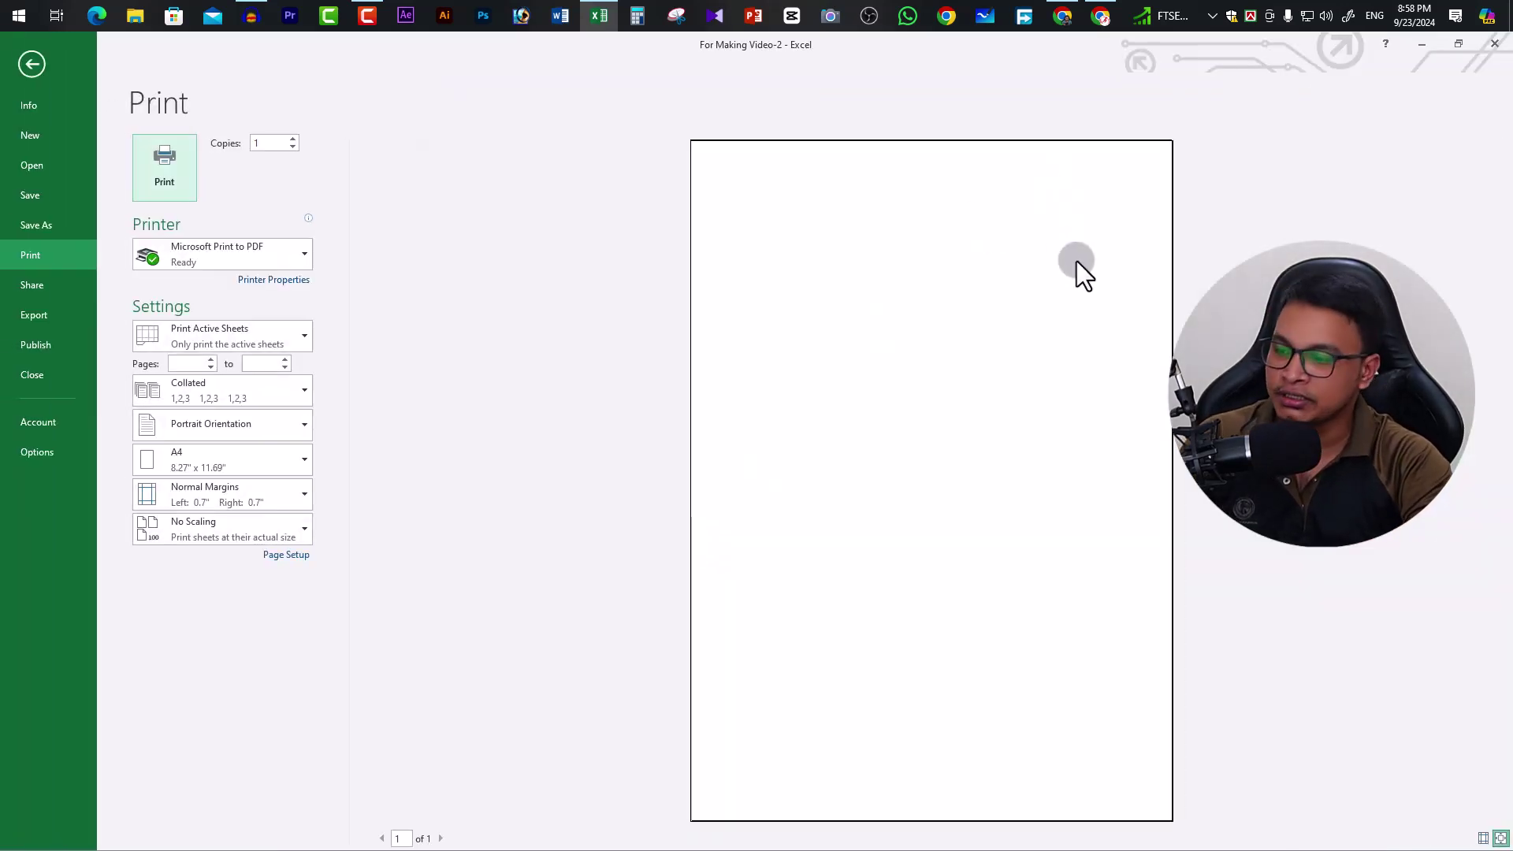
{"action": "left_click", "coordinate": [30, 67]}
Adjust the print area's borders to enclose the invoice from its title through the signature row in columns A to E, previewing a partial area first
{"action": "left_click_drag", "start_coordinate": [355, 483], "coordinate": [104, 358]}
{"action": "left_click_drag", "start_coordinate": [610, 706], "coordinate": [204, 584]}
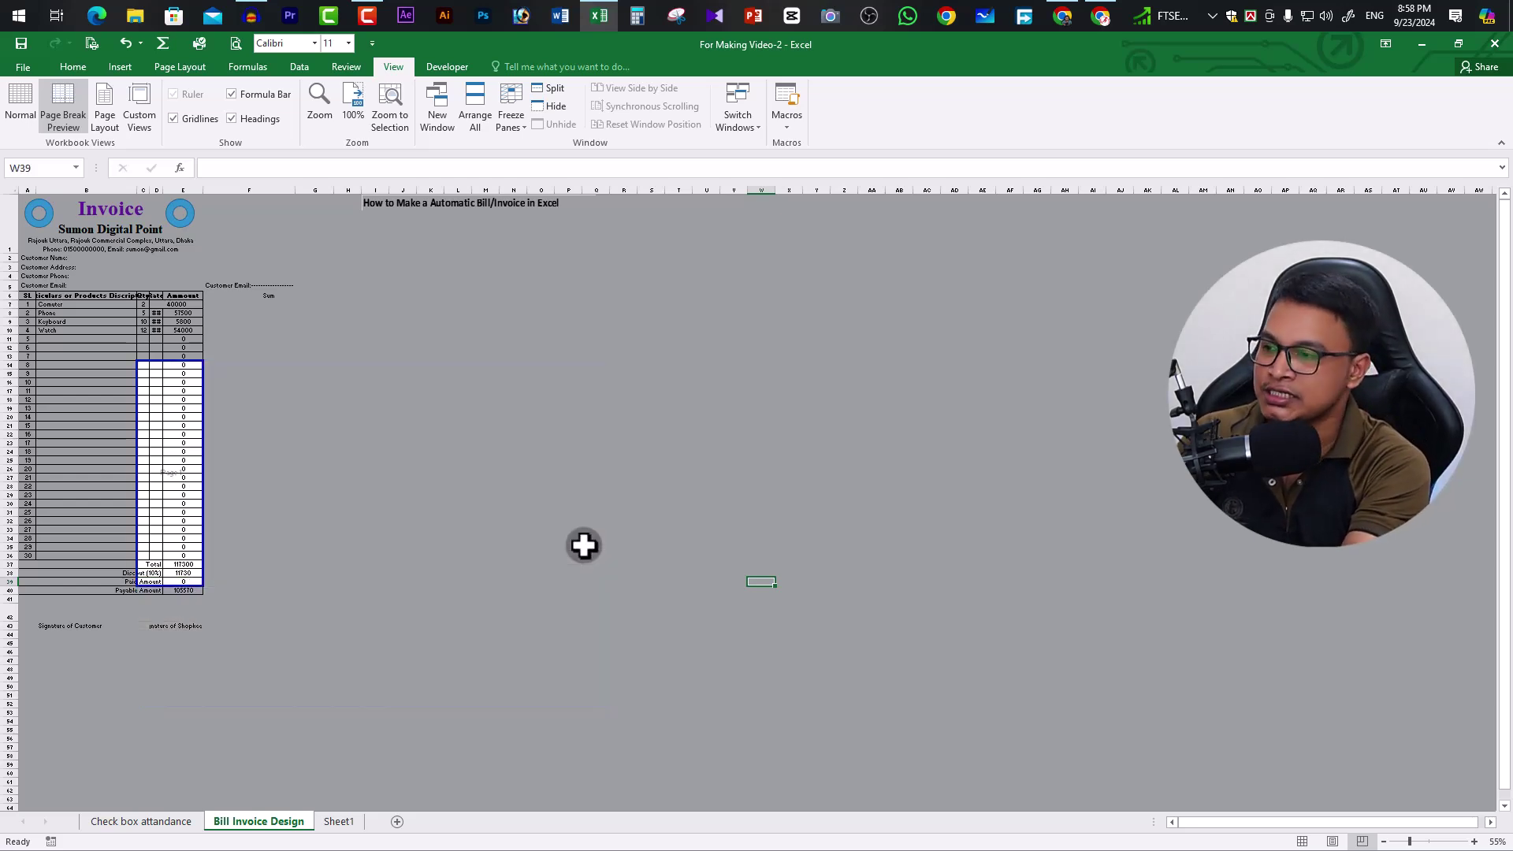
{"action": "key", "text": "ctrl+p"}
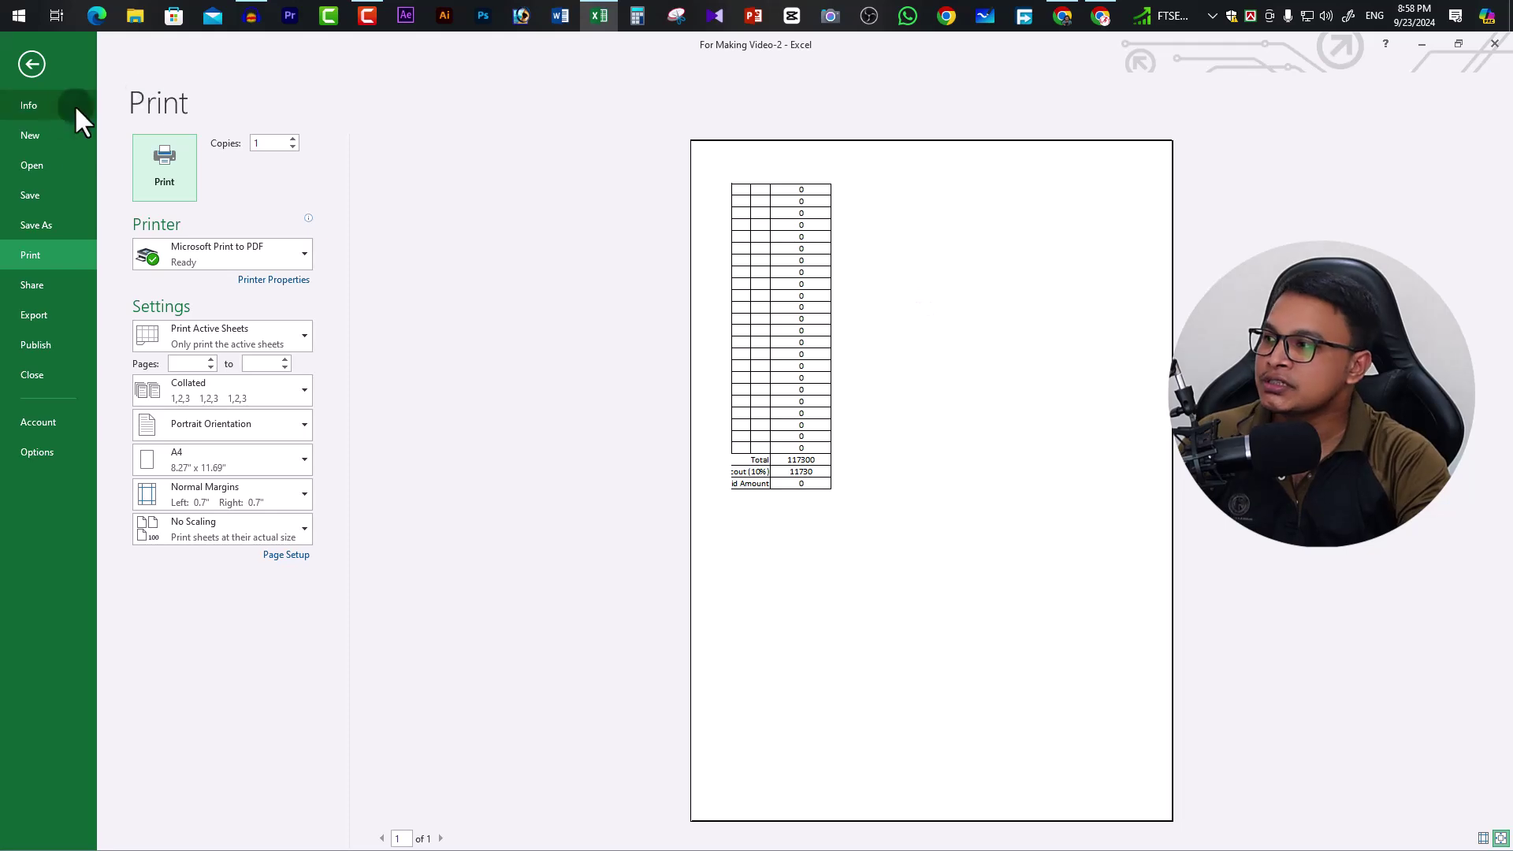
{"action": "left_click", "coordinate": [25, 65]}
{"action": "left_click_drag", "start_coordinate": [138, 362], "coordinate": [18, 203]}
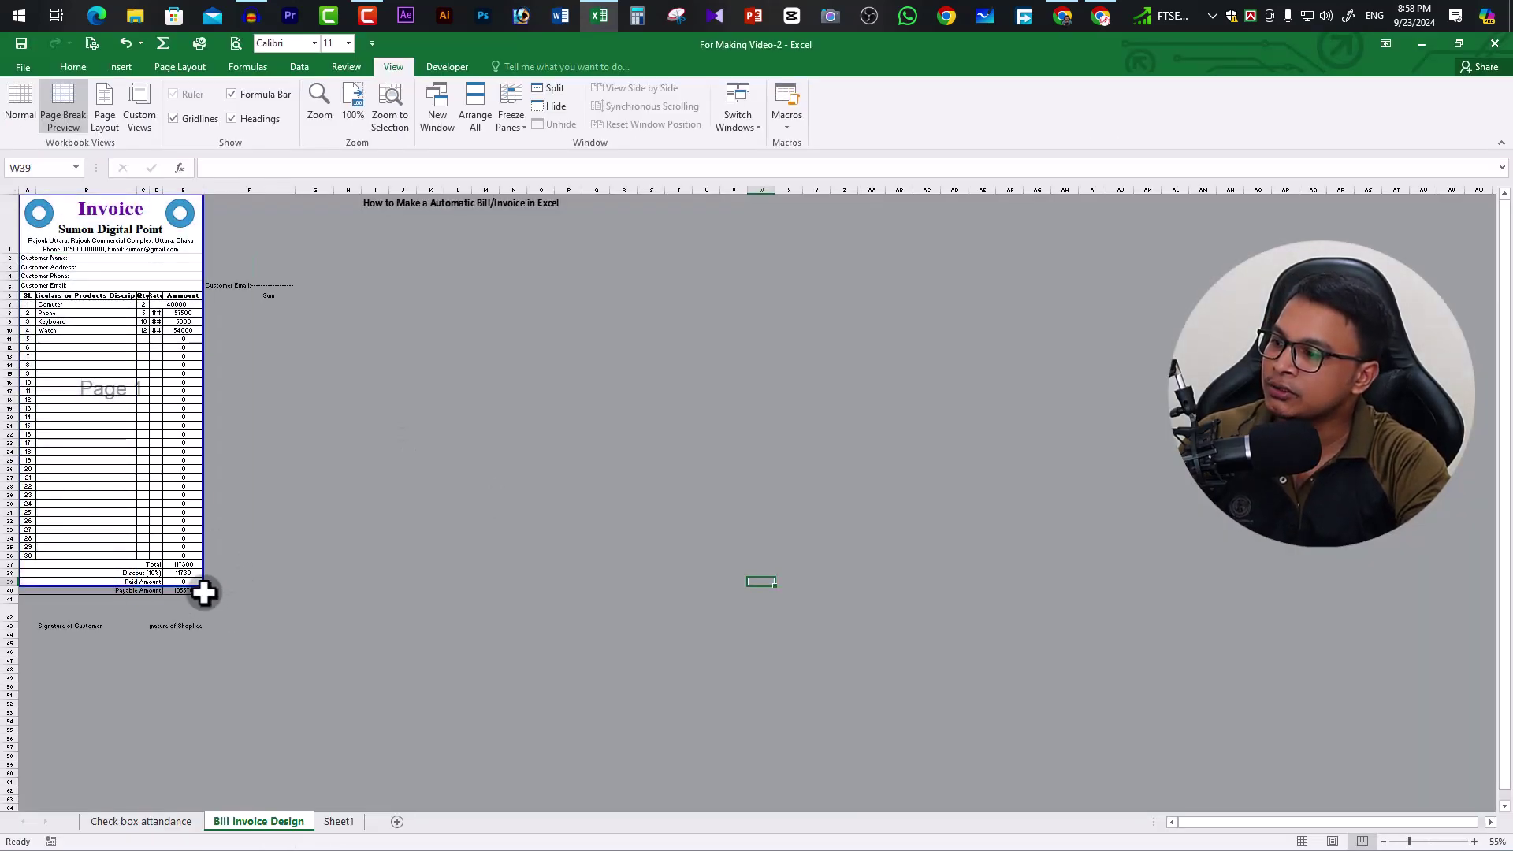
{"action": "left_click_drag", "start_coordinate": [198, 587], "coordinate": [209, 628]}
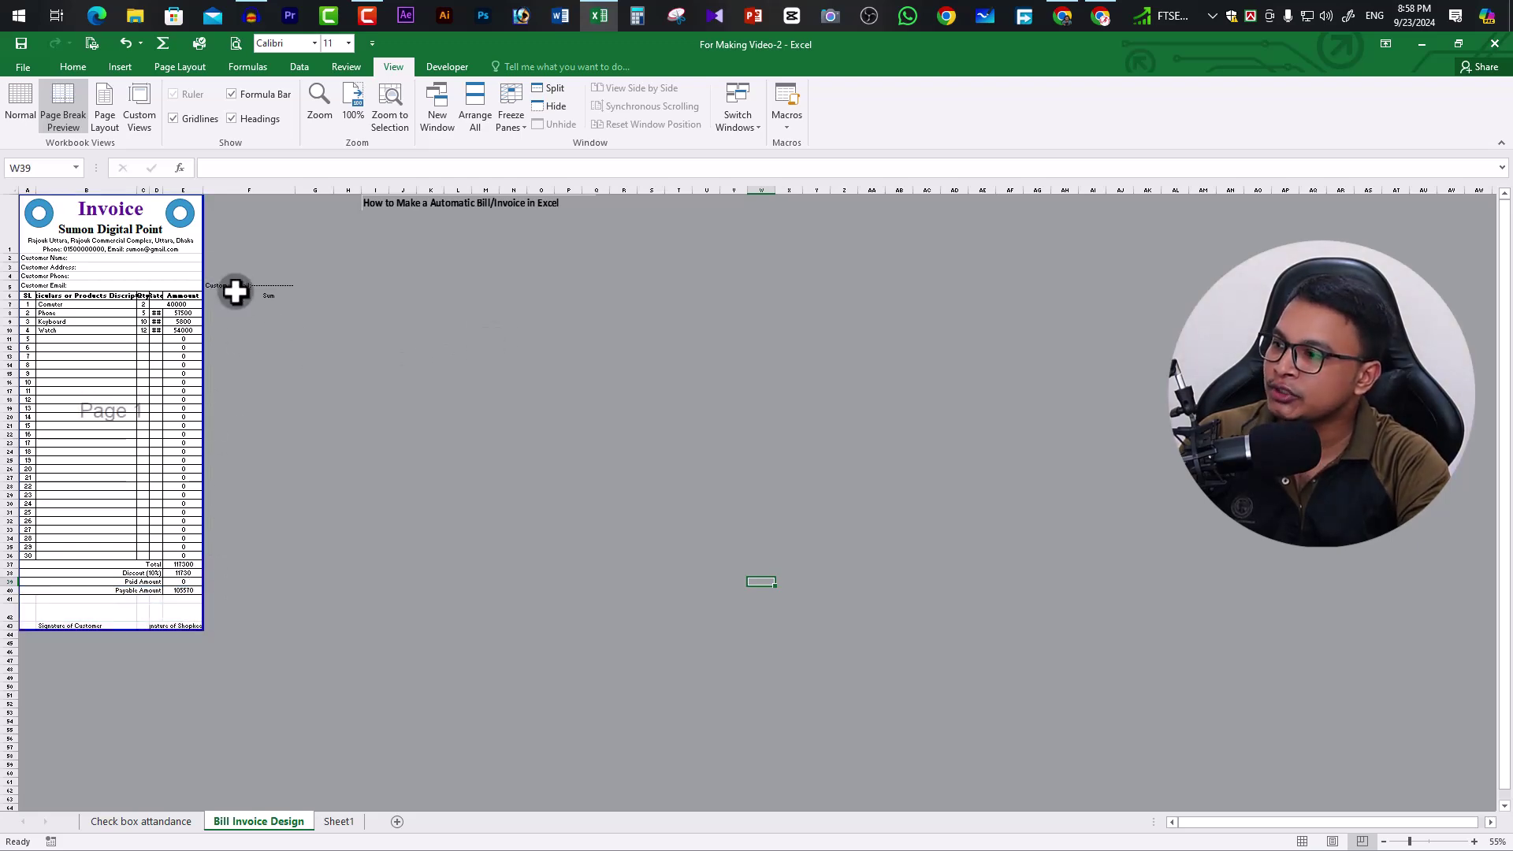
Extend the print area outward to include column F
{"action": "scroll", "coordinate": [236, 307], "scroll_direction": "up", "scroll_amount": 6}
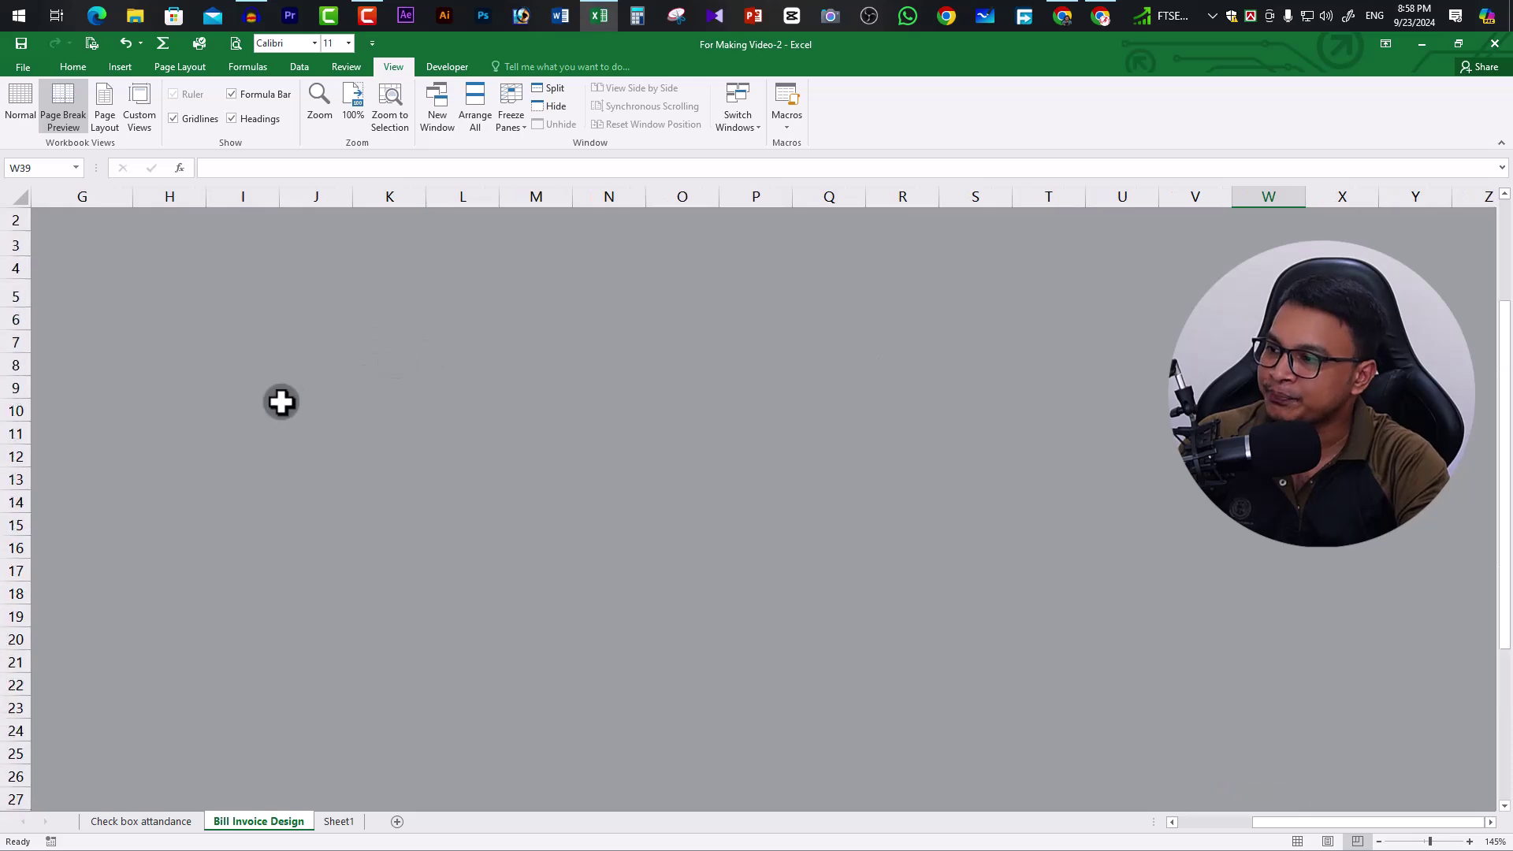
{"action": "left_click_drag", "start_coordinate": [1311, 823], "coordinate": [1003, 823]}
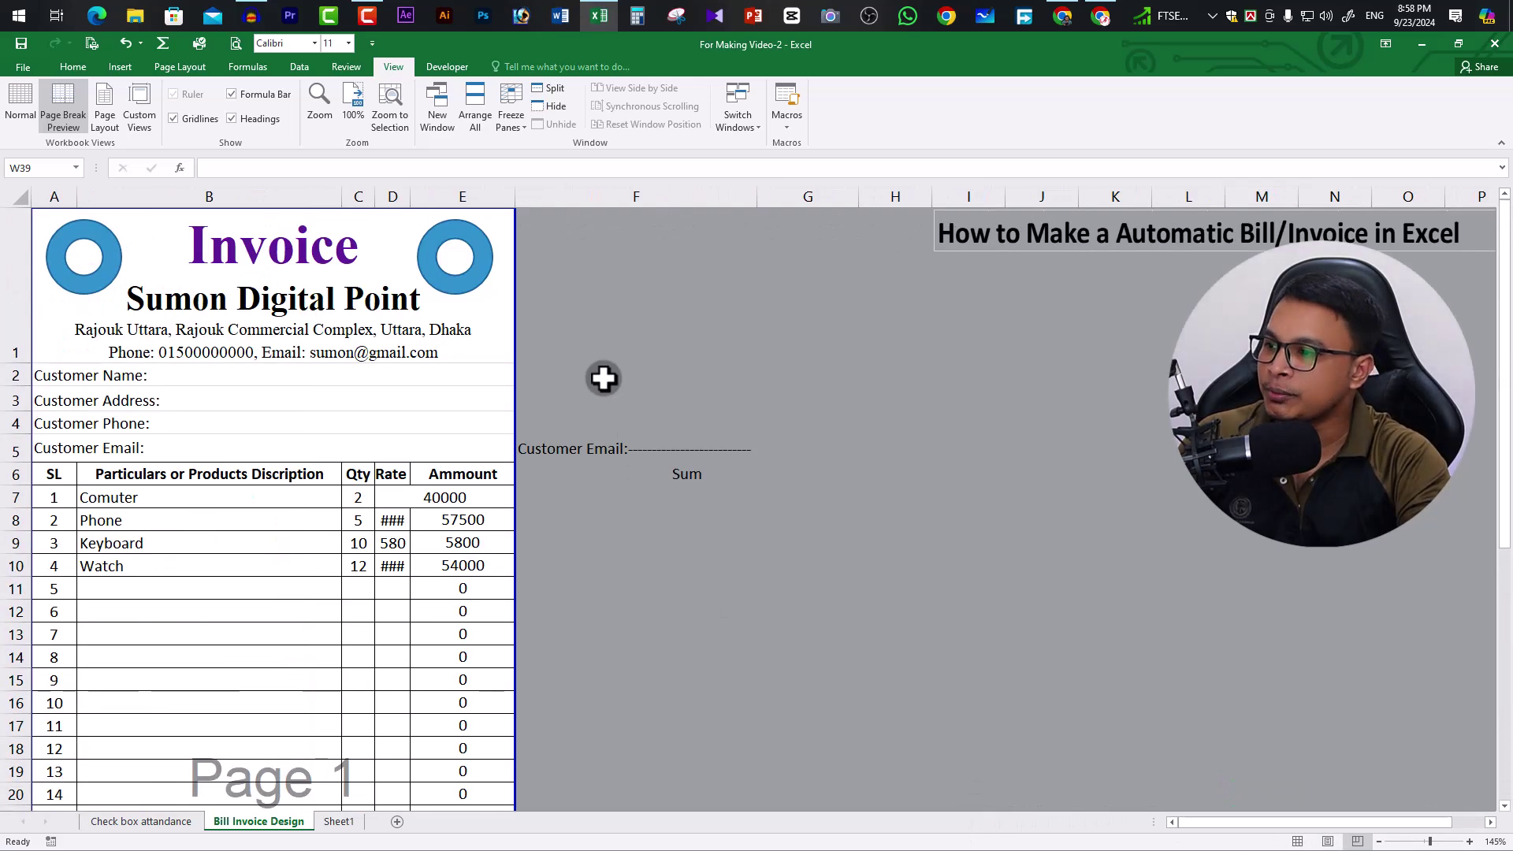
{"action": "scroll", "coordinate": [465, 418], "scroll_direction": "down", "scroll_amount": 2}
{"action": "left_click", "coordinate": [472, 414]}
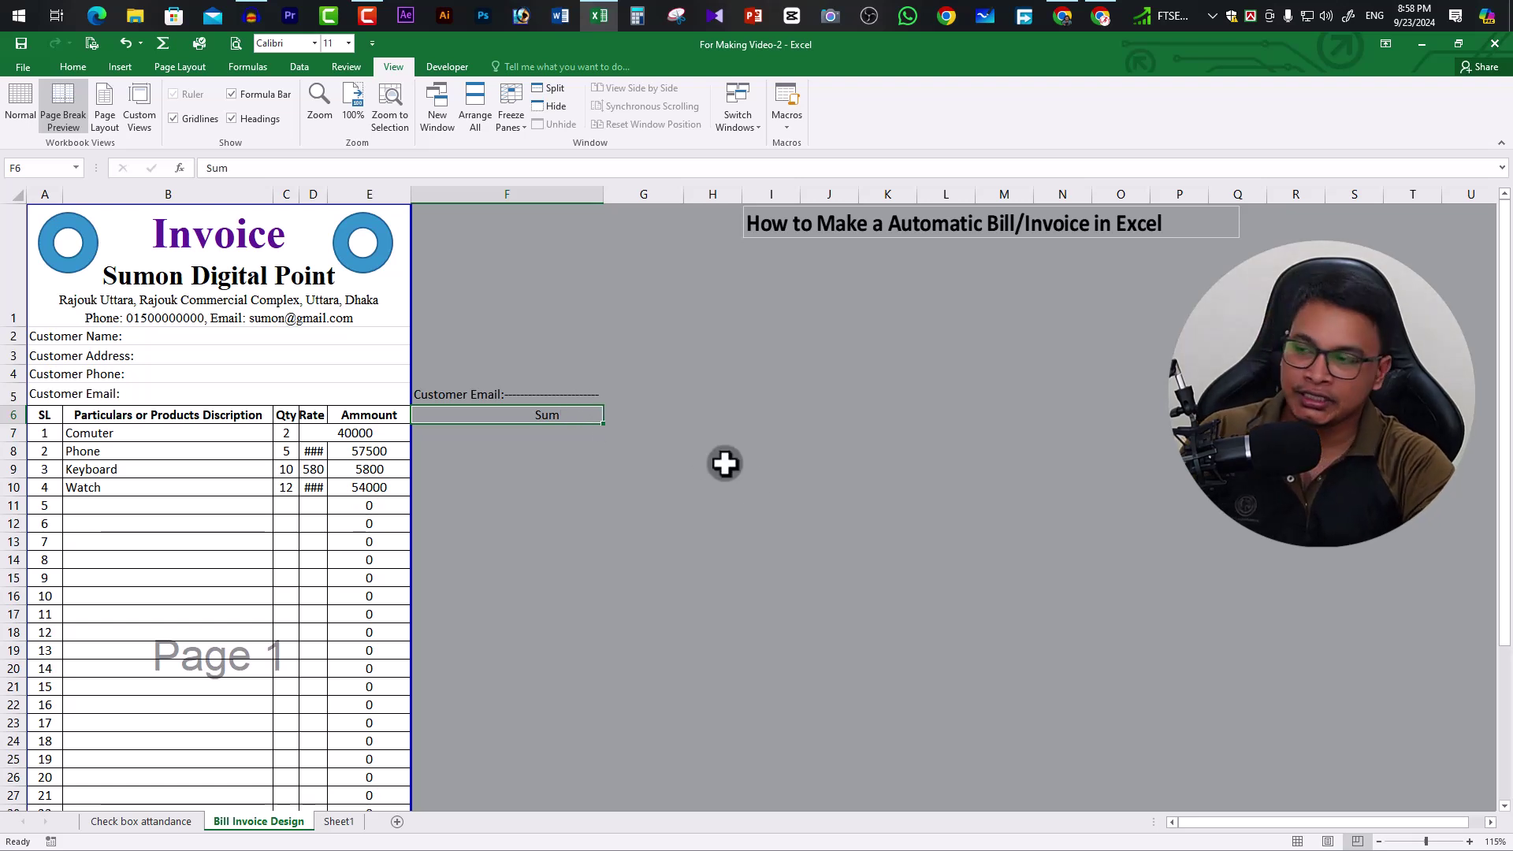
{"action": "left_click_drag", "start_coordinate": [410, 361], "coordinate": [577, 377]}
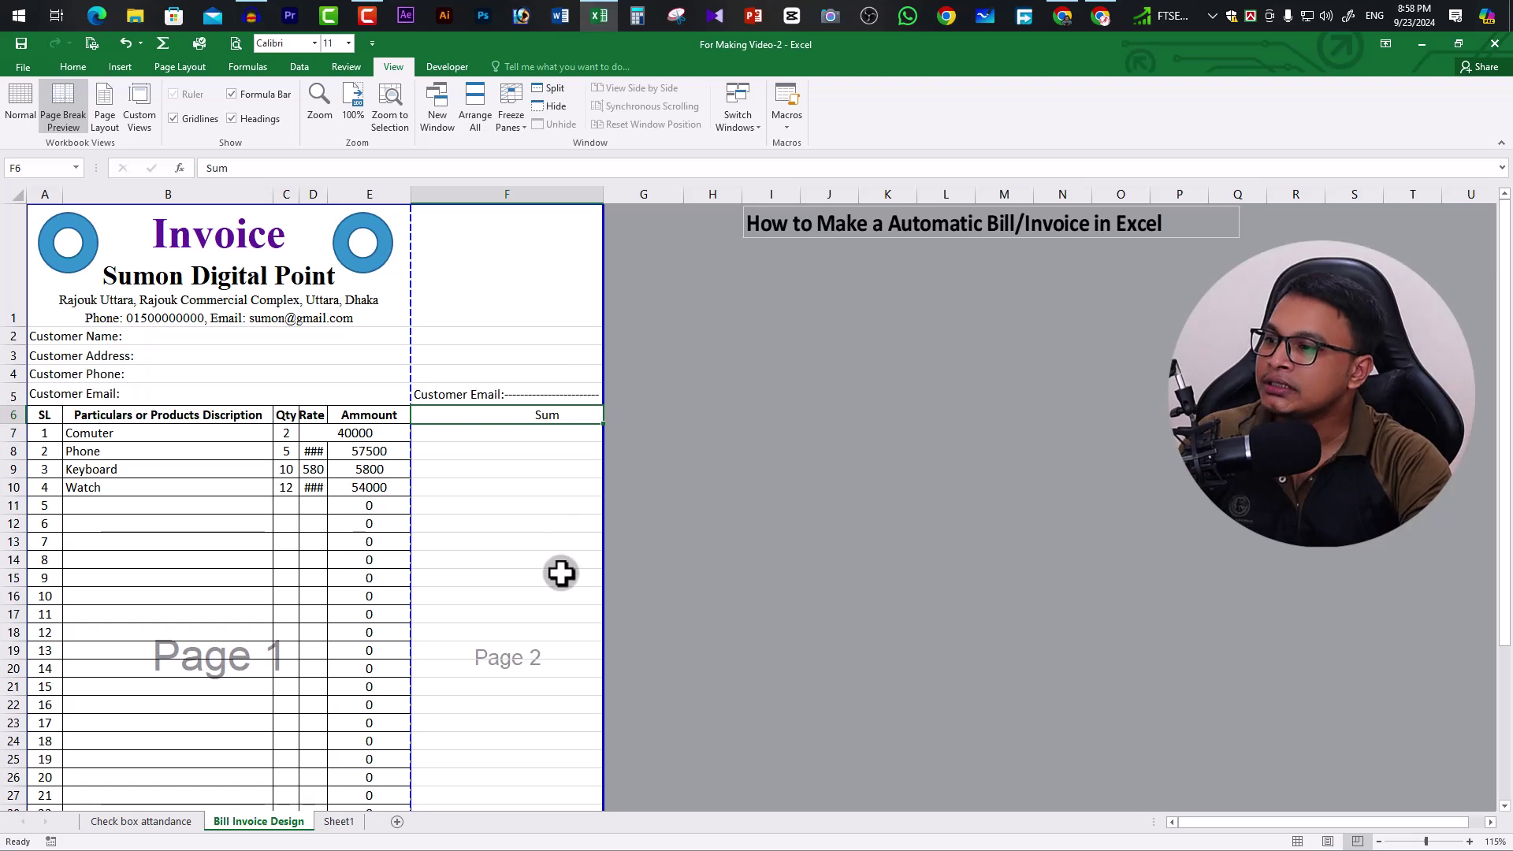
{"action": "left_click", "coordinate": [517, 506]}
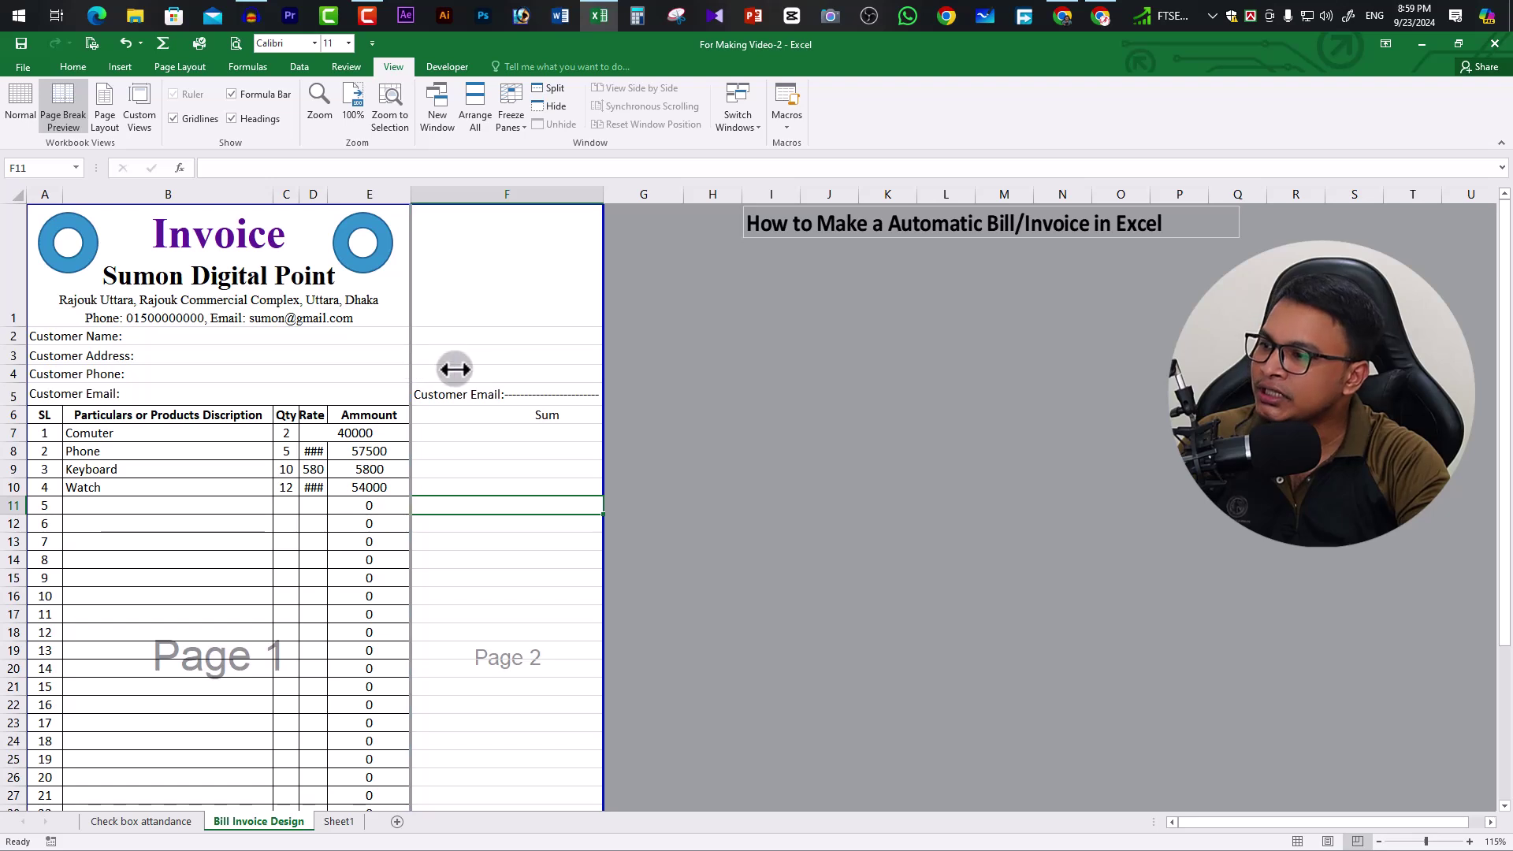
Move the page break from column E to column F's outer edge, undo the move and check the print preview
{"action": "left_click_drag", "start_coordinate": [454, 369], "coordinate": [592, 378]}
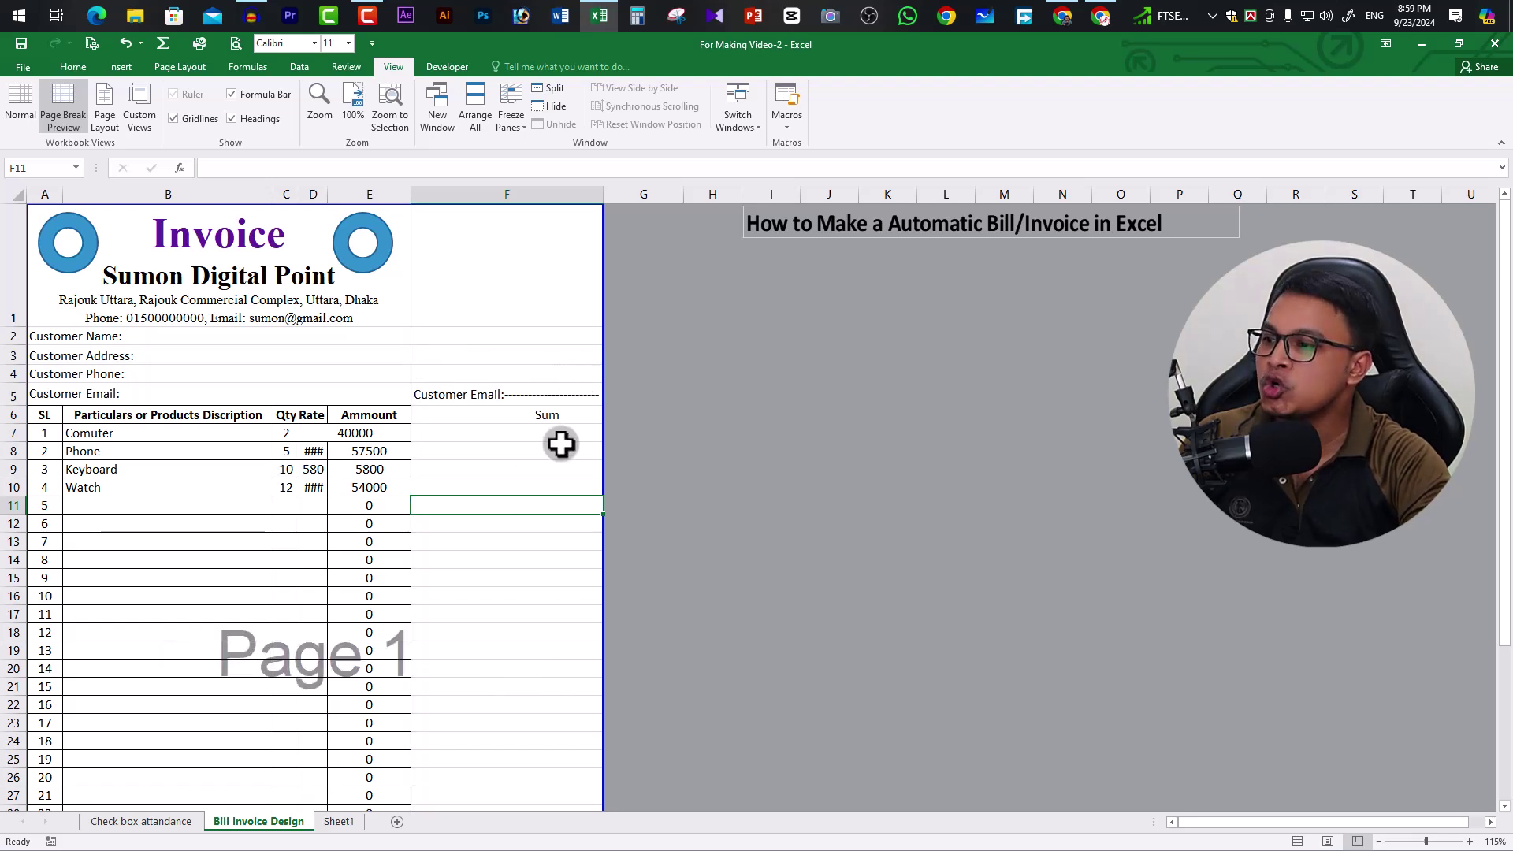
{"action": "key", "text": "ctrl+z"}
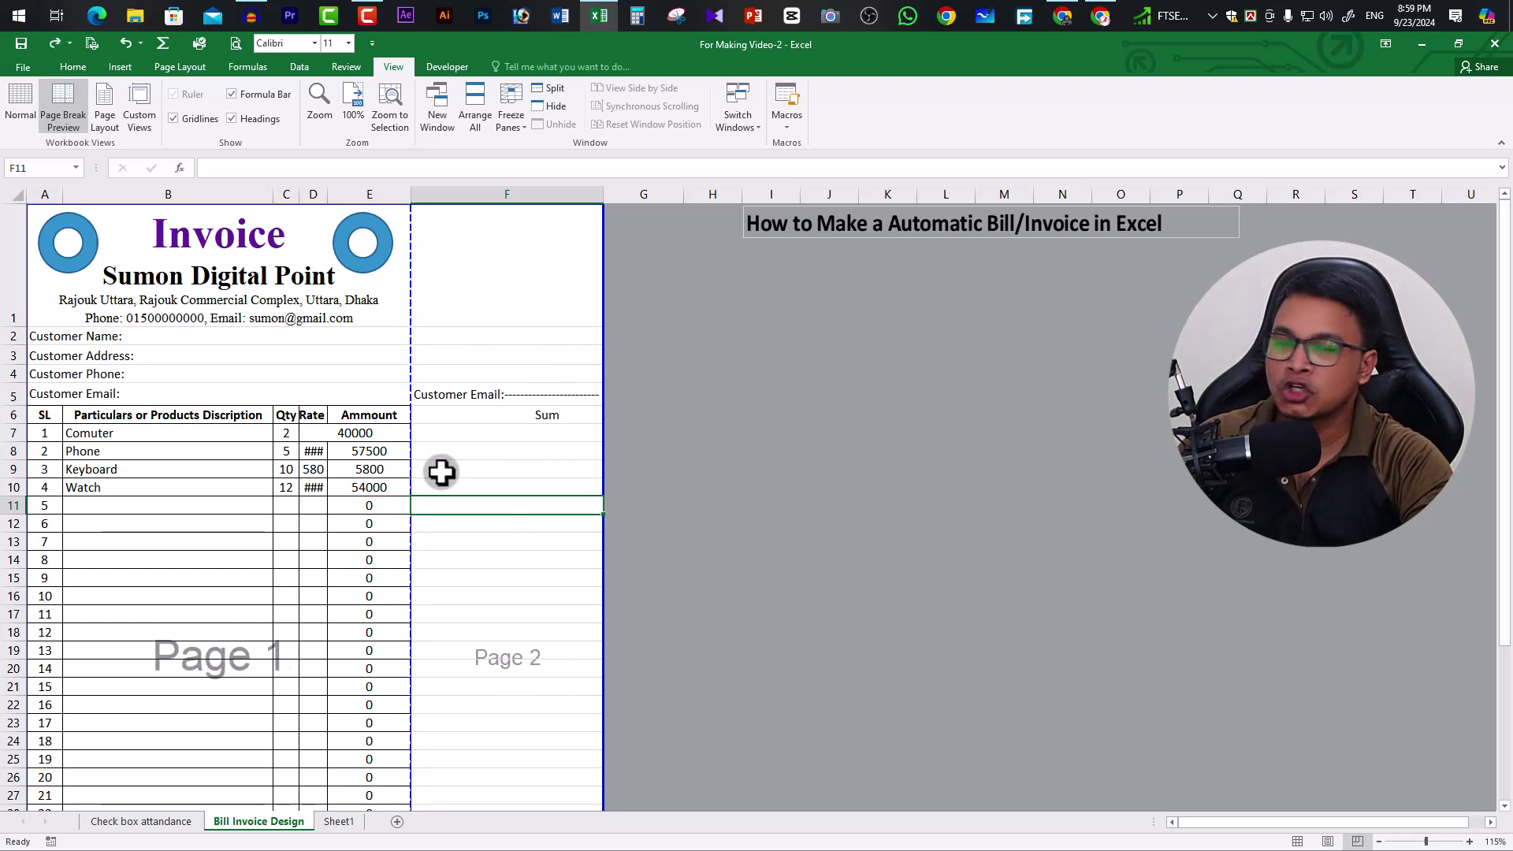
{"action": "key", "text": "ctrl+p"}
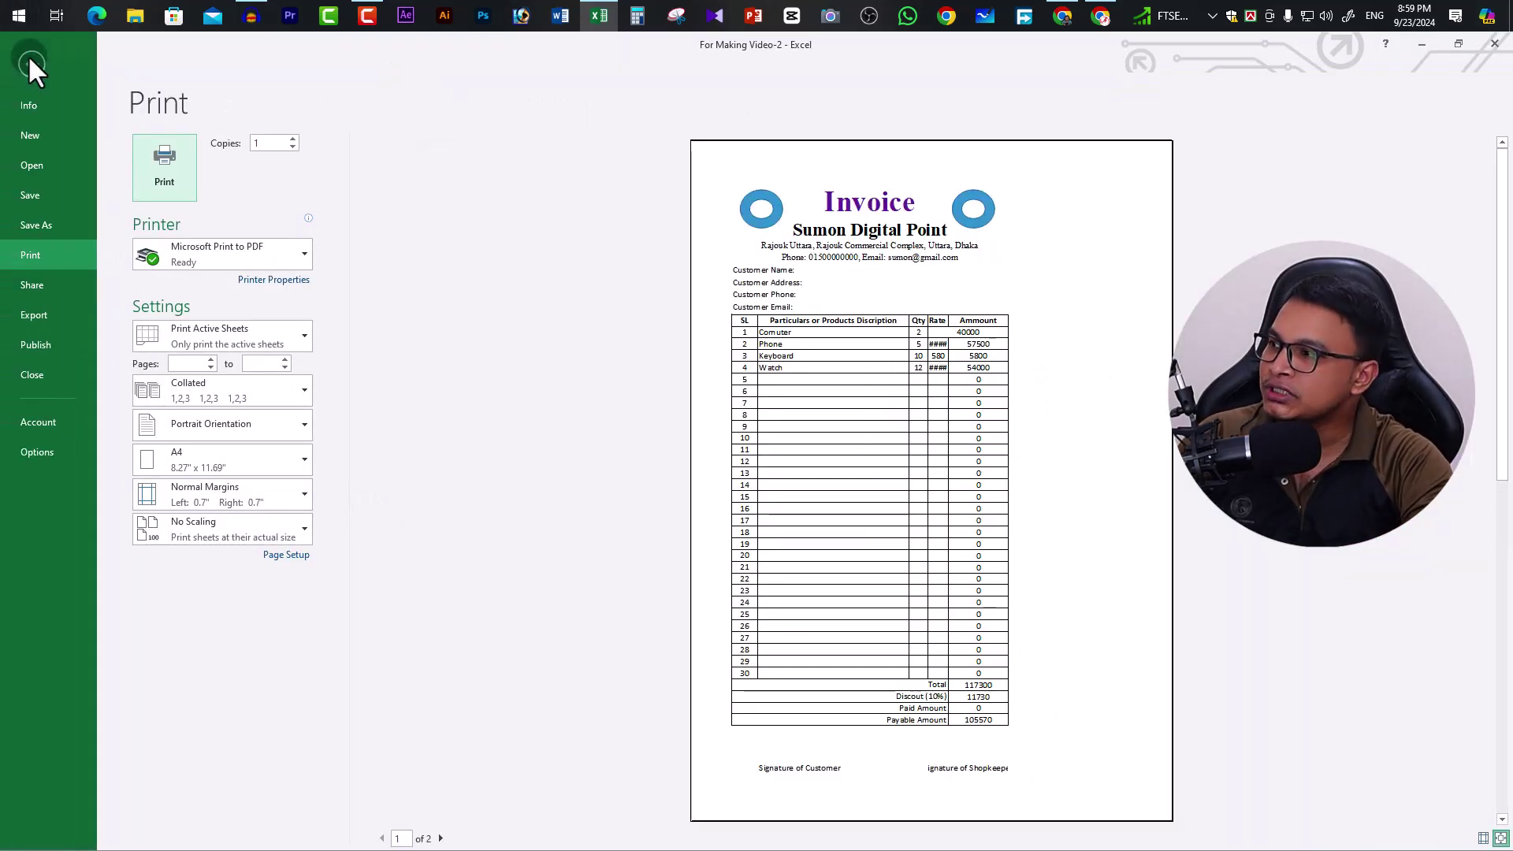
{"action": "left_click", "coordinate": [31, 61]}
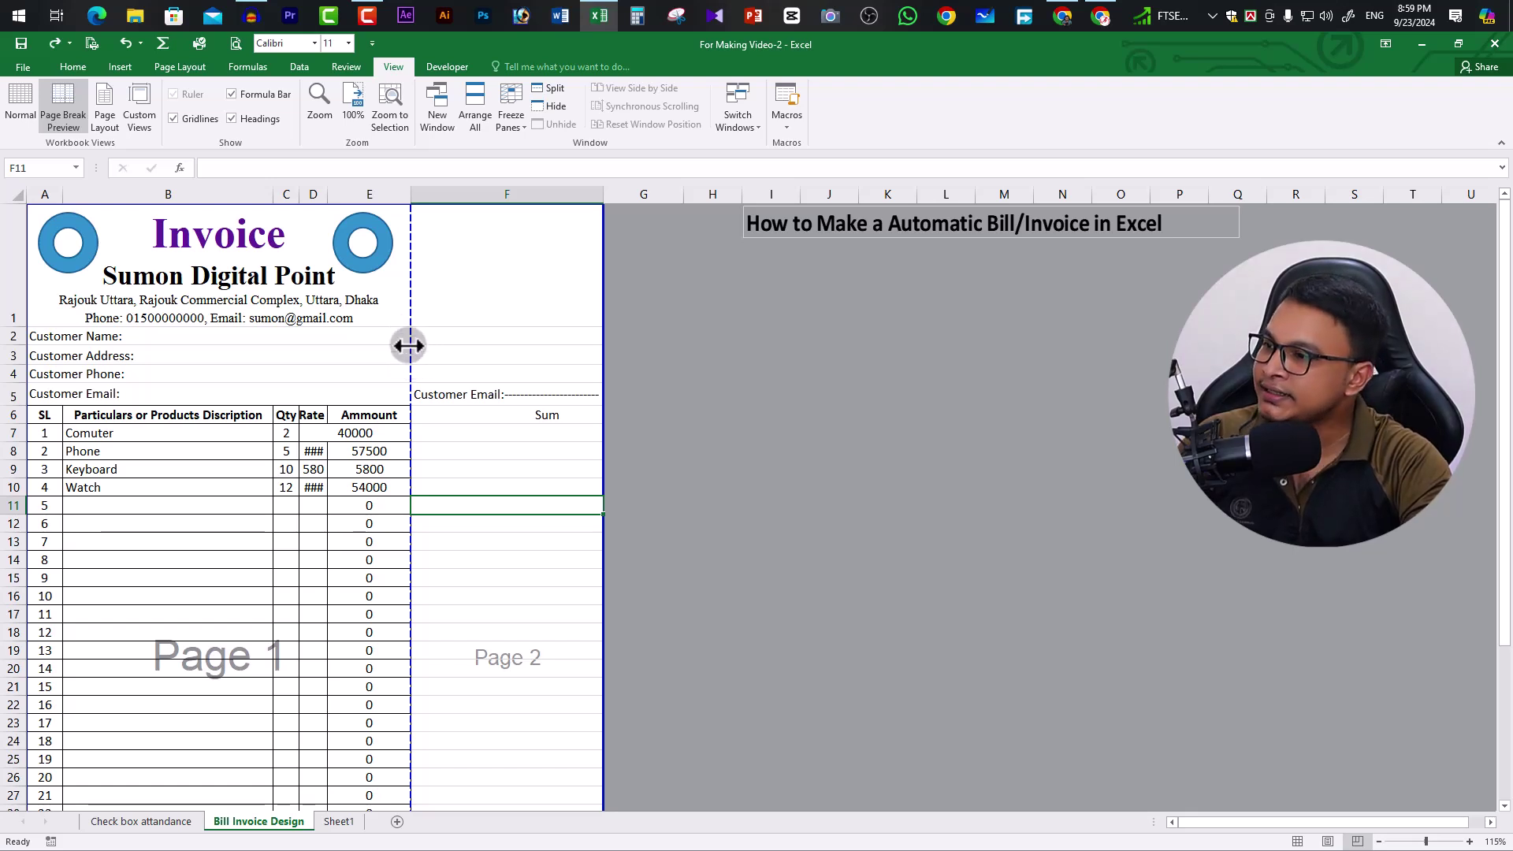
Fit column F onto page 1 by moving the page break again, compare the print preview before and after undoing it
{"action": "left_click_drag", "start_coordinate": [406, 345], "coordinate": [603, 378]}
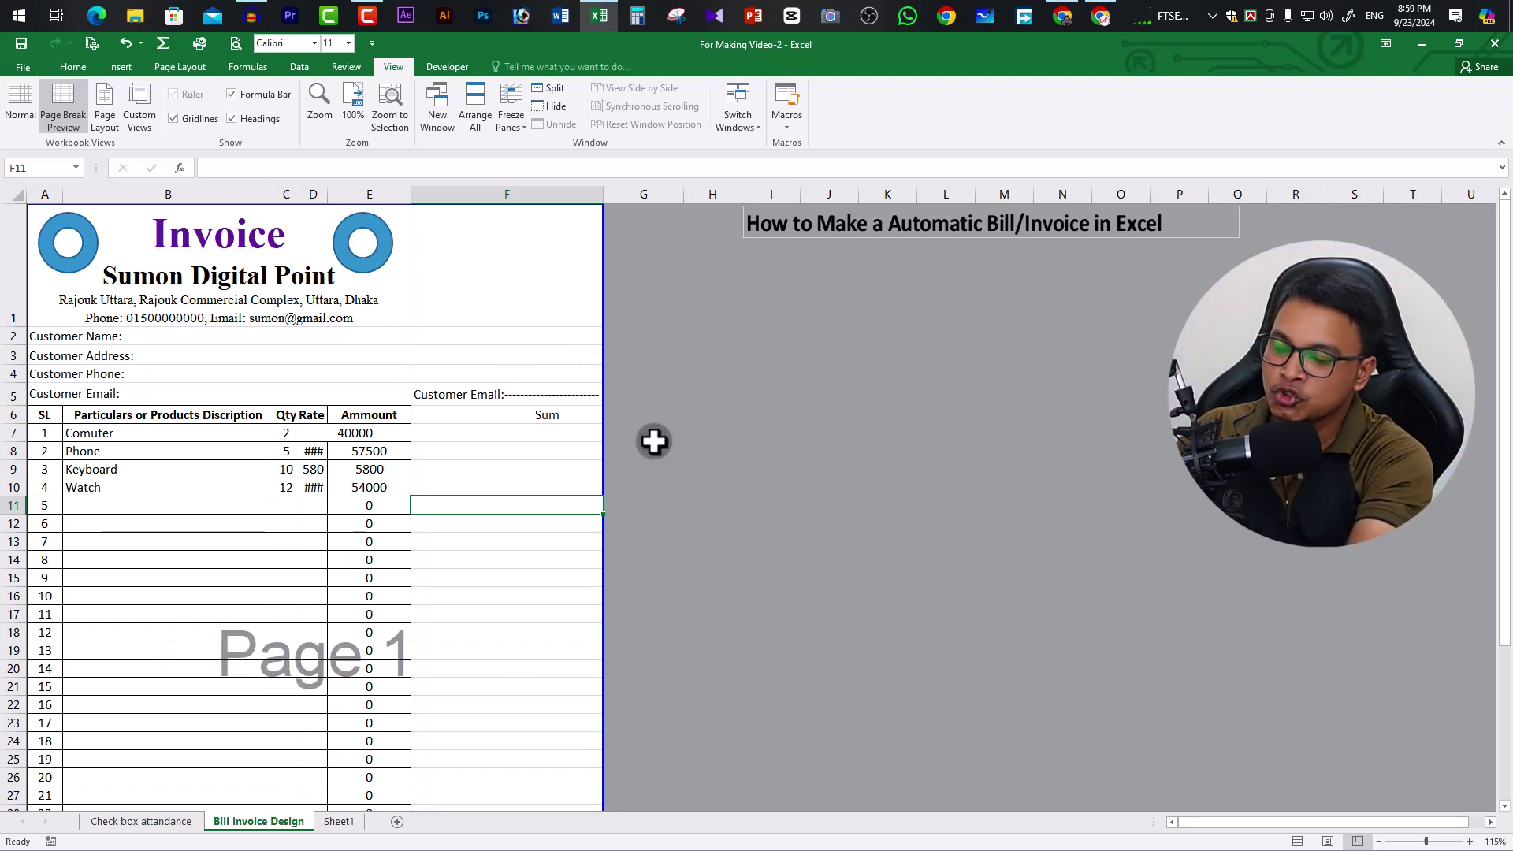
{"action": "key", "text": "ctrl+p"}
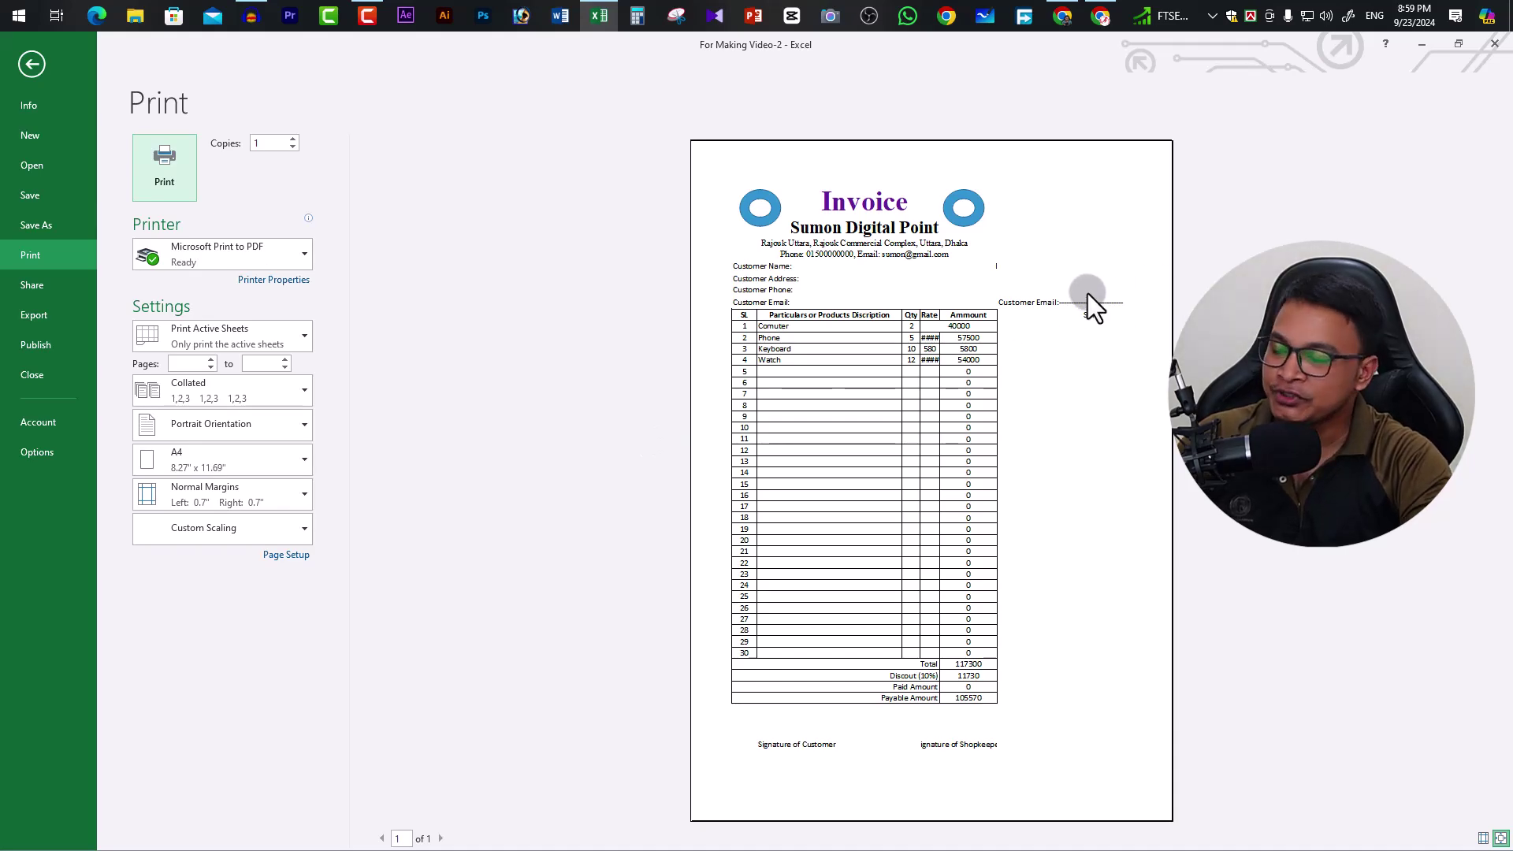
{"action": "left_click", "coordinate": [31, 64]}
{"action": "key", "text": "ctrl+z"}
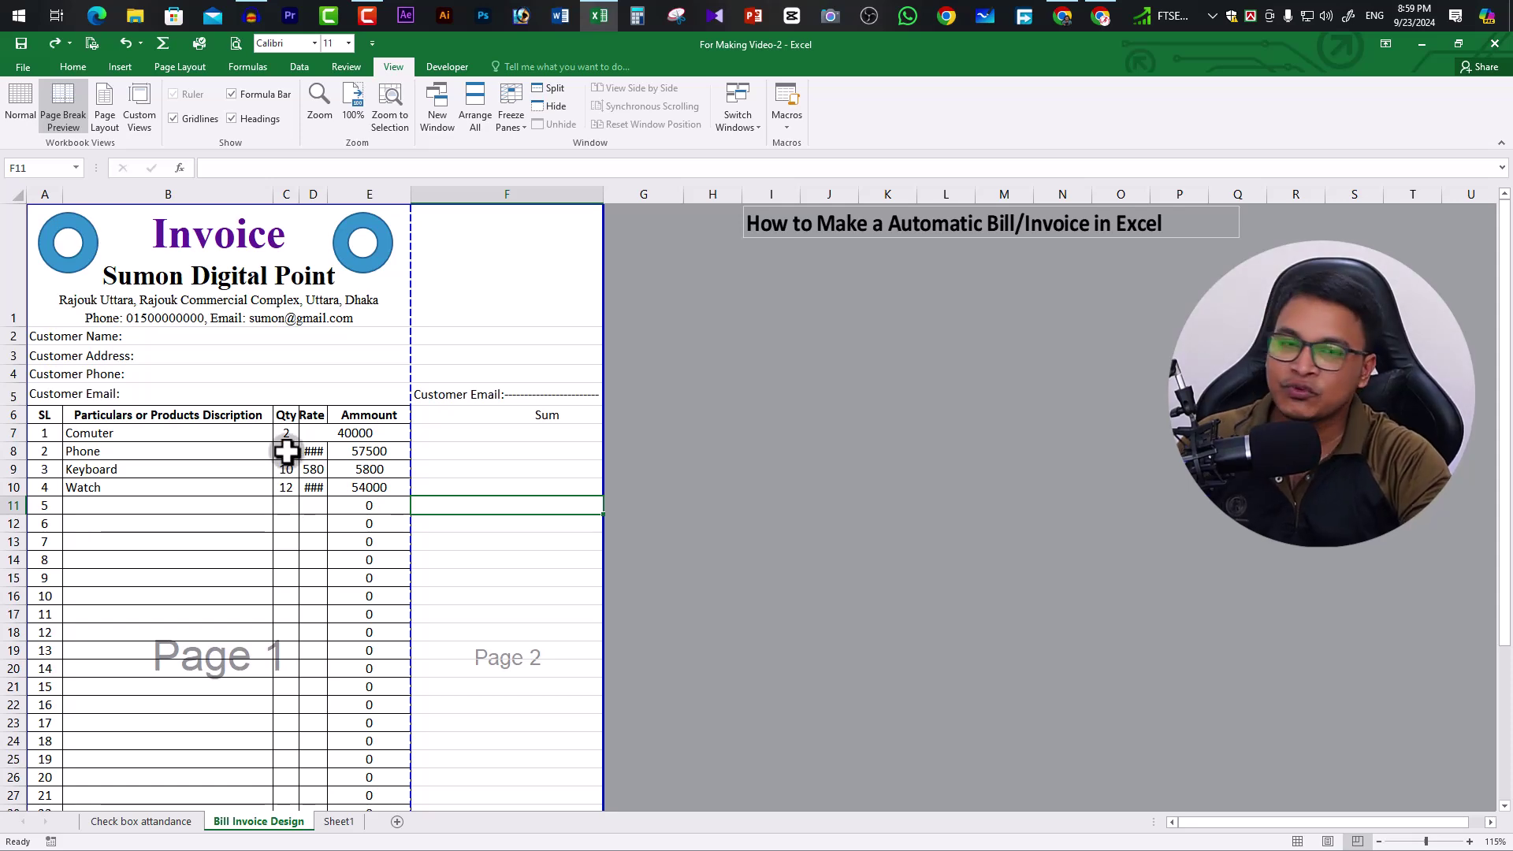
{"action": "key", "text": "ctrl+p"}
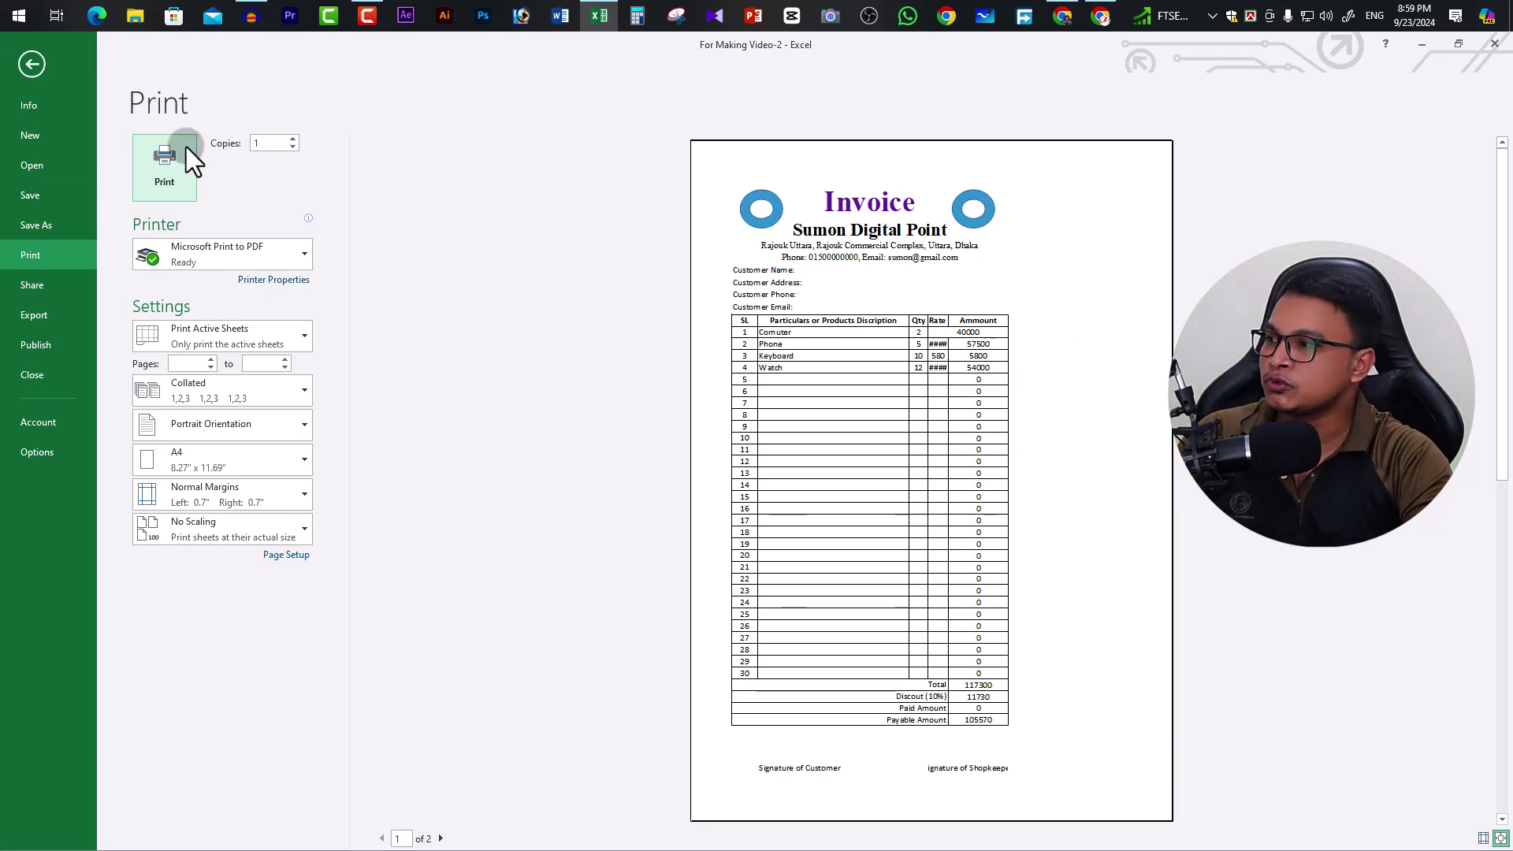
{"action": "left_click", "coordinate": [26, 75]}
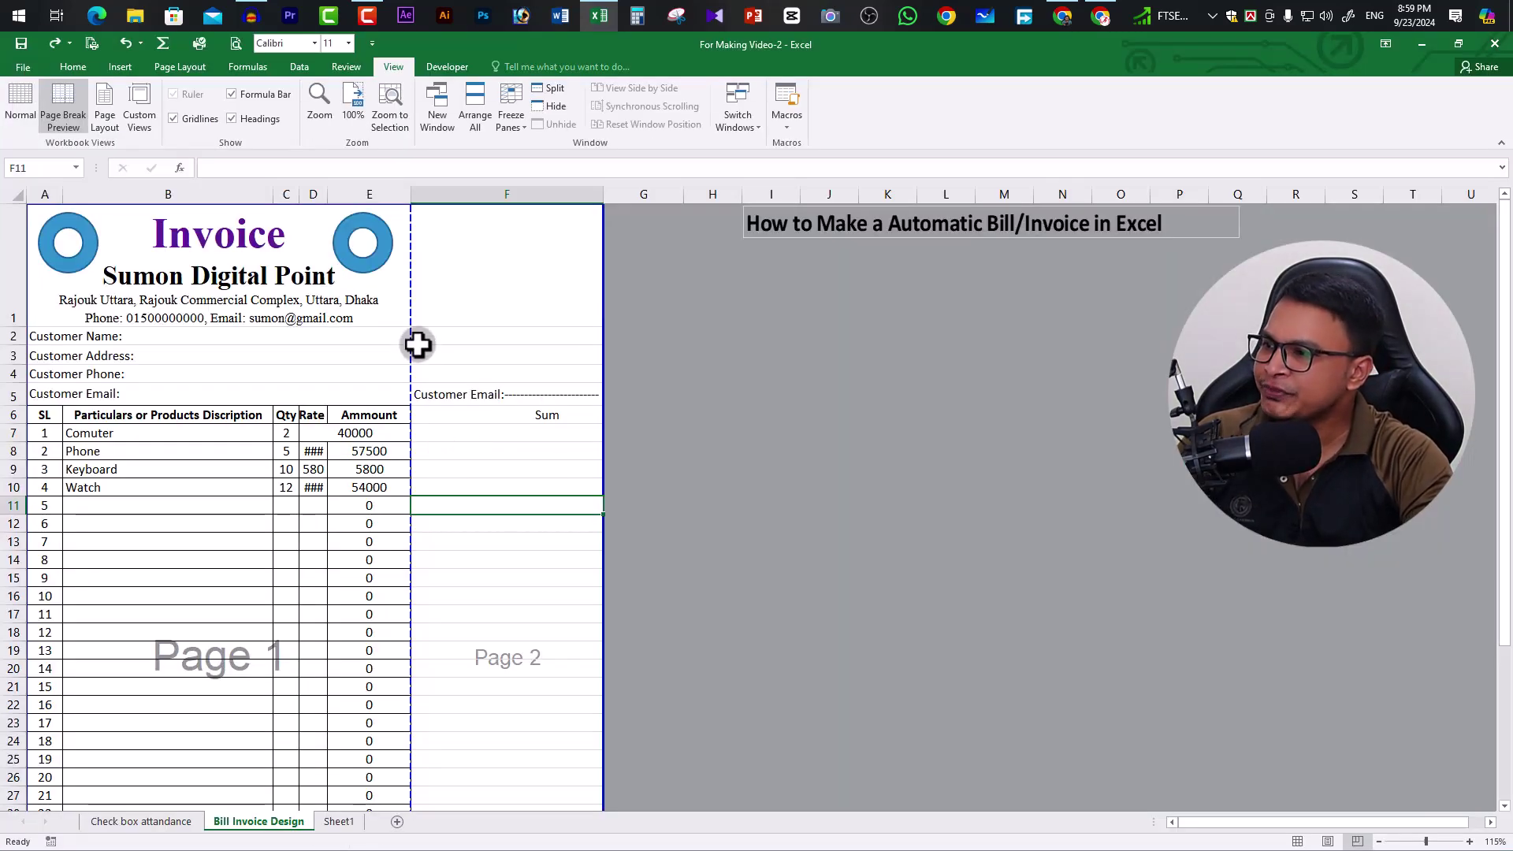
Widen the Qty, Rate and Amount columns of the invoice table
{"action": "left_click_drag", "start_coordinate": [297, 197], "coordinate": [533, 203]}
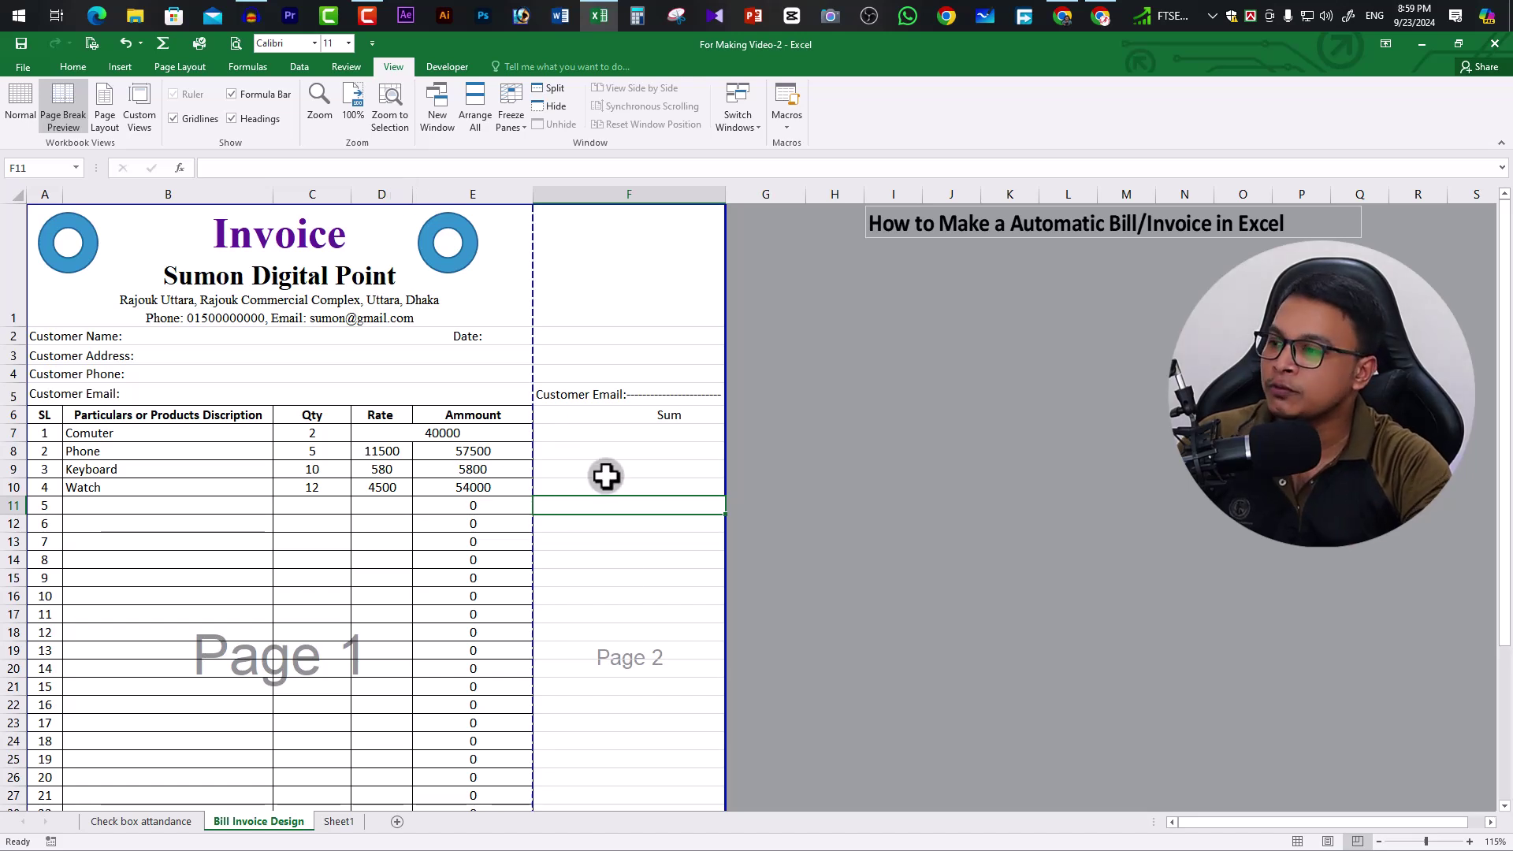
{"action": "left_click_drag", "start_coordinate": [412, 194], "coordinate": [470, 196]}
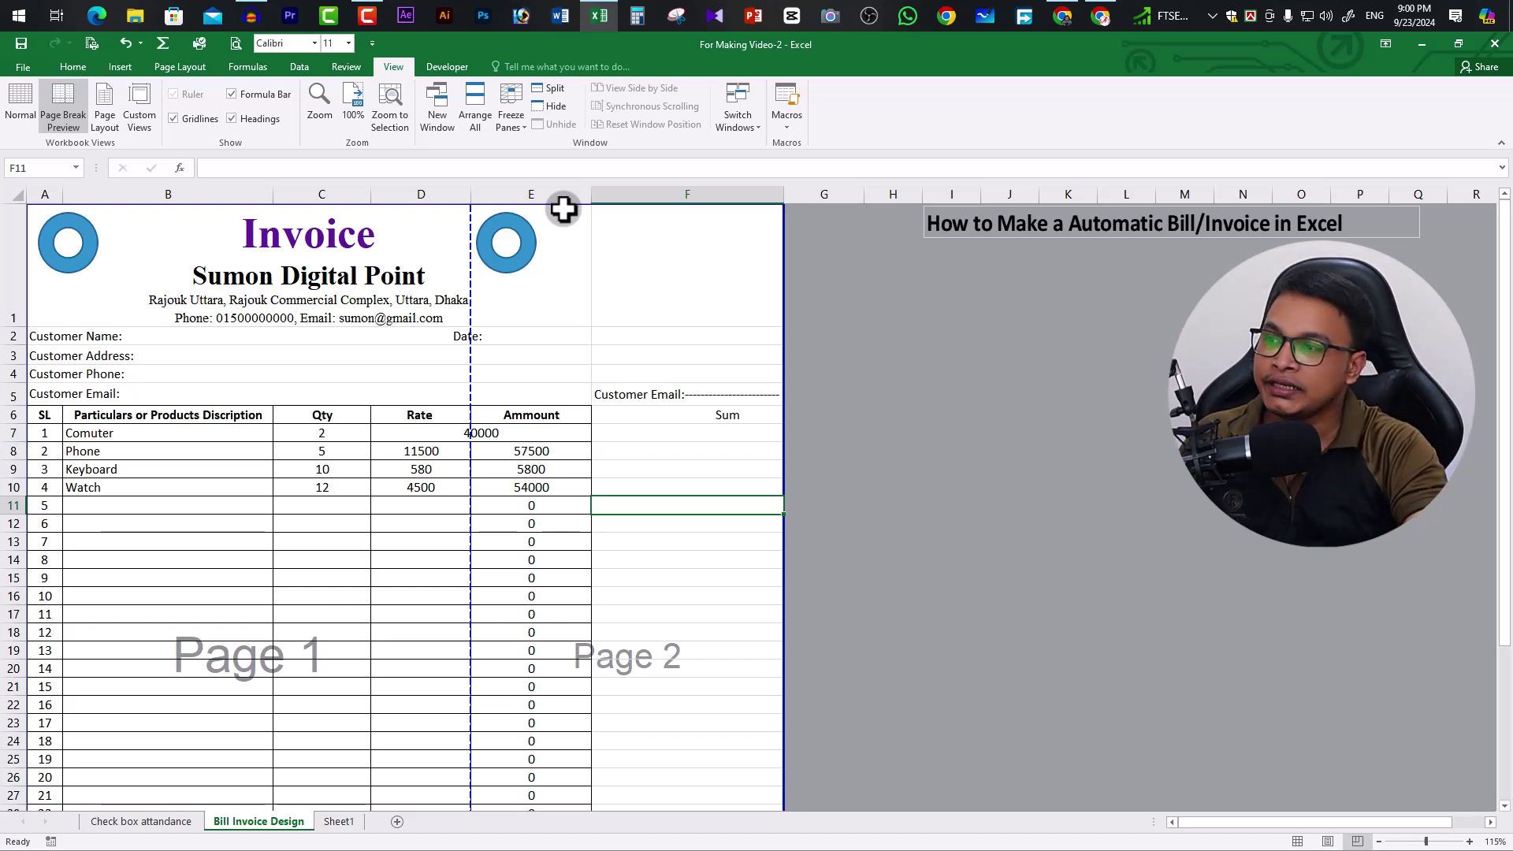
Narrow the Amount column so the vertical page break falls at column E's outer edge, and check the print preview
{"action": "left_click_drag", "start_coordinate": [591, 199], "coordinate": [577, 198]}
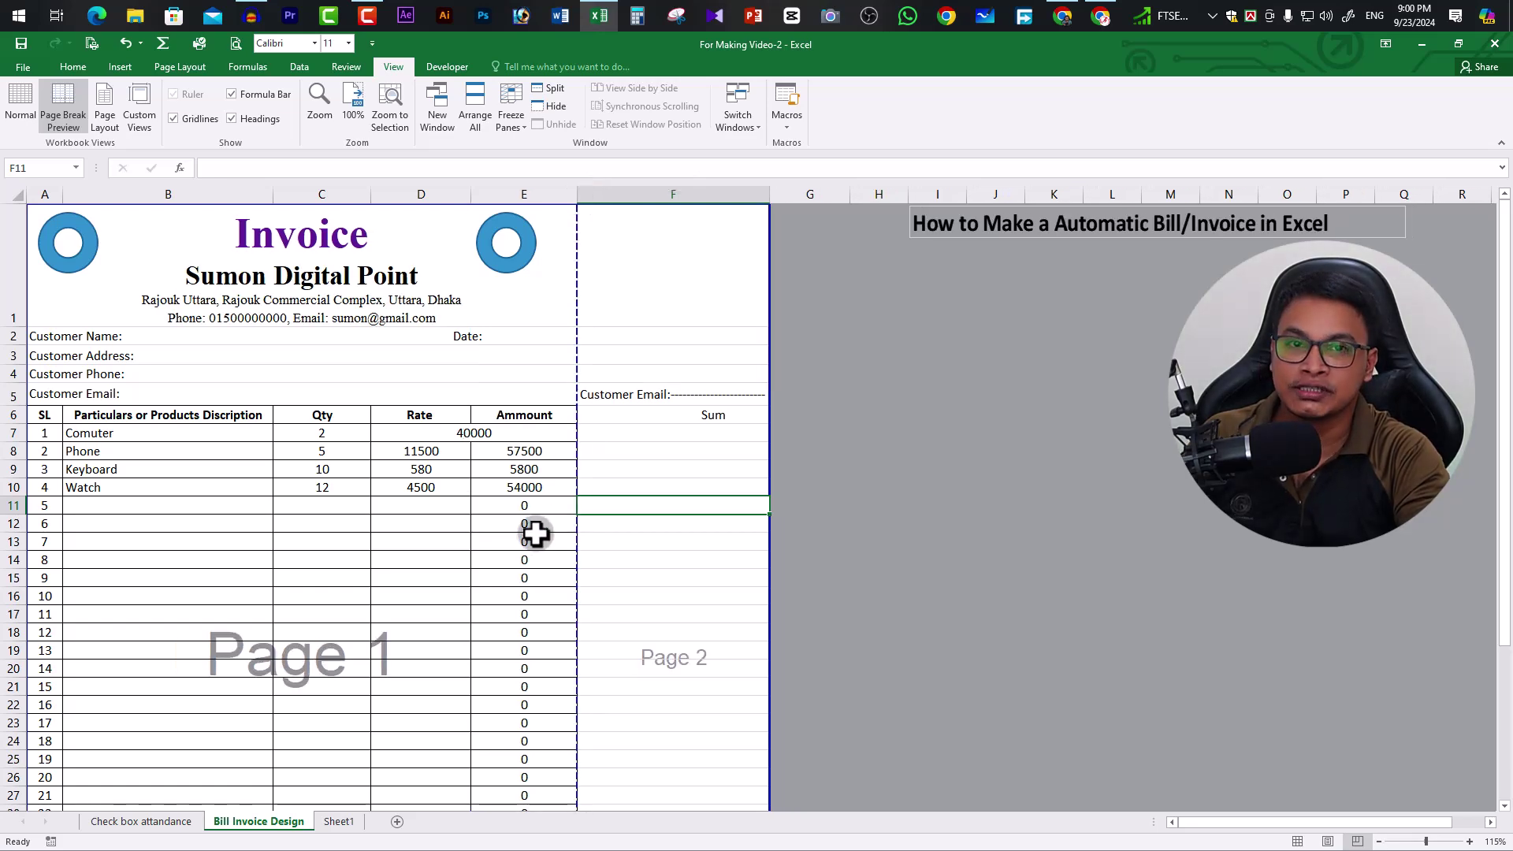
{"action": "key", "text": "ctrl+p"}
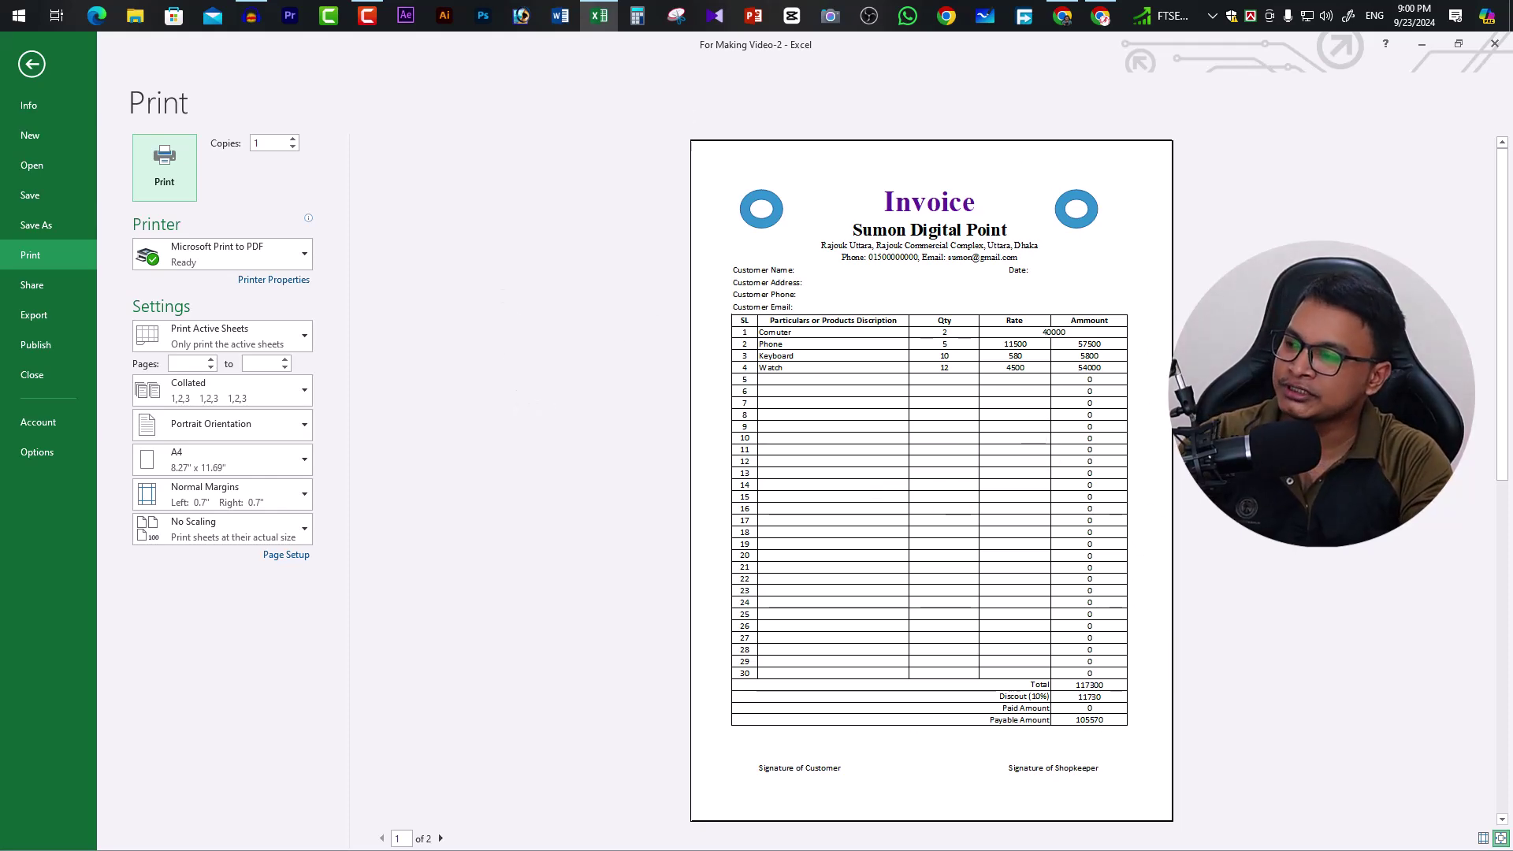
{"action": "left_click", "coordinate": [33, 63]}
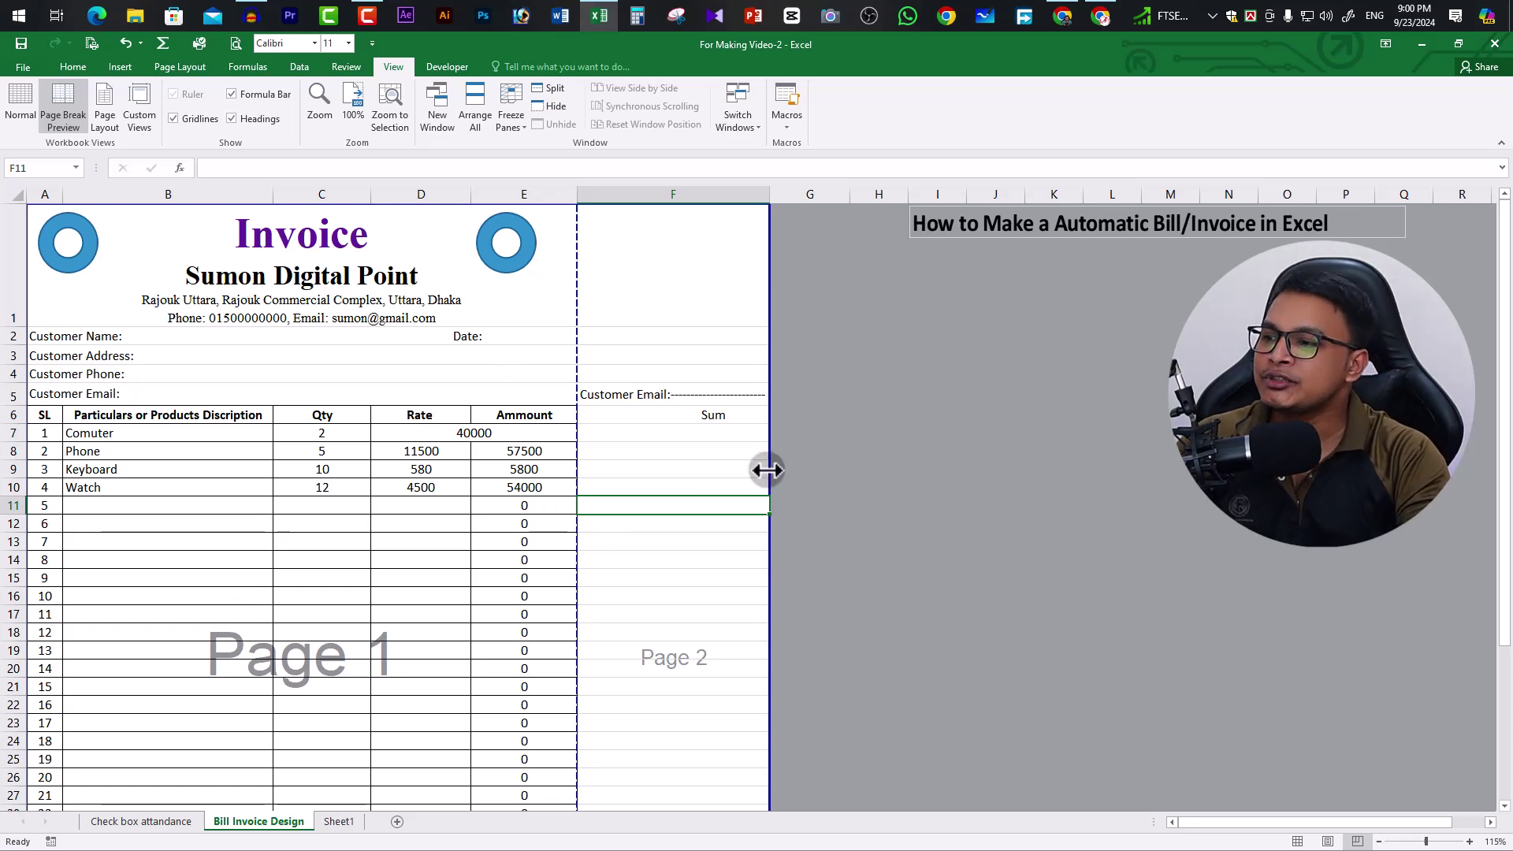
Extend the bottom edge of the print area in stages from below the signature row down to row 175
{"action": "scroll", "coordinate": [368, 554], "scroll_direction": "down", "scroll_amount": 5}
{"action": "scroll", "coordinate": [503, 668], "scroll_direction": "down", "scroll_amount": 3}
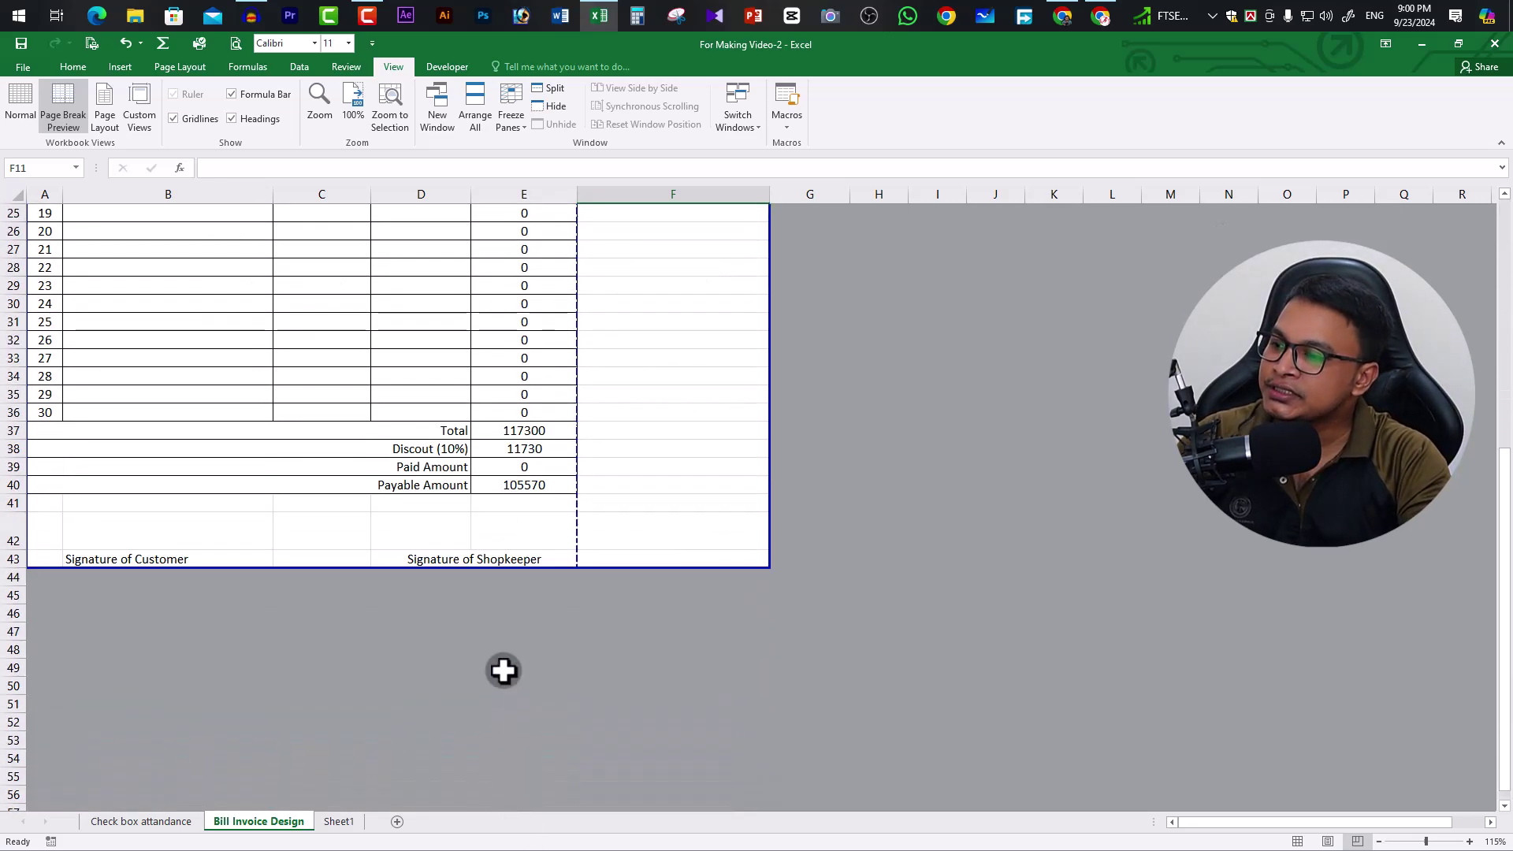
{"action": "left_click_drag", "start_coordinate": [368, 569], "coordinate": [357, 644]}
{"action": "scroll", "coordinate": [389, 517], "scroll_direction": "down", "scroll_amount": 4, "text": "ctrl"}
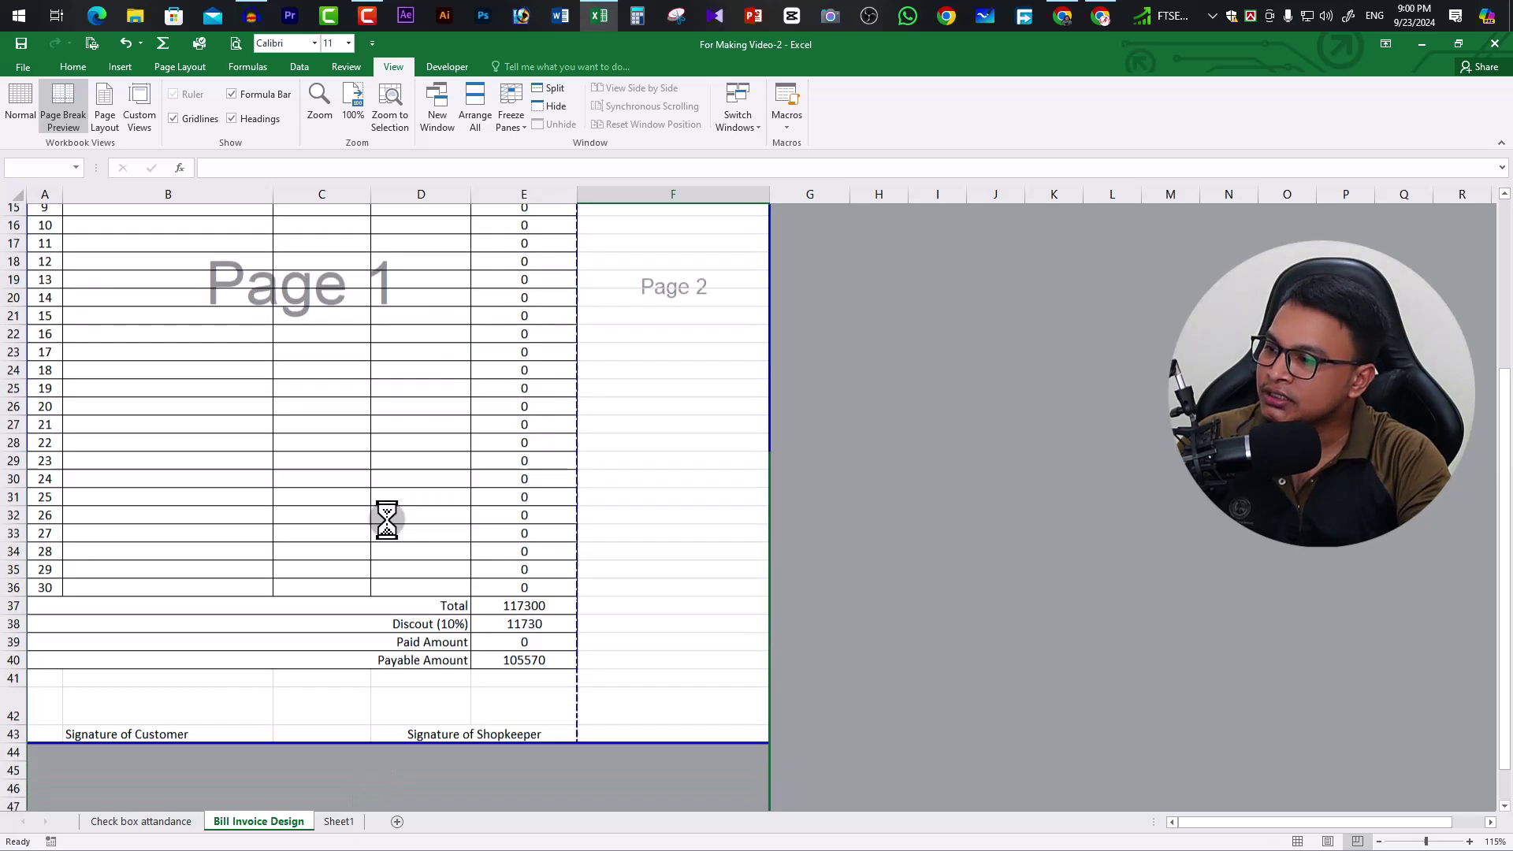
{"action": "scroll", "coordinate": [294, 599], "scroll_direction": "down", "scroll_amount": 6}
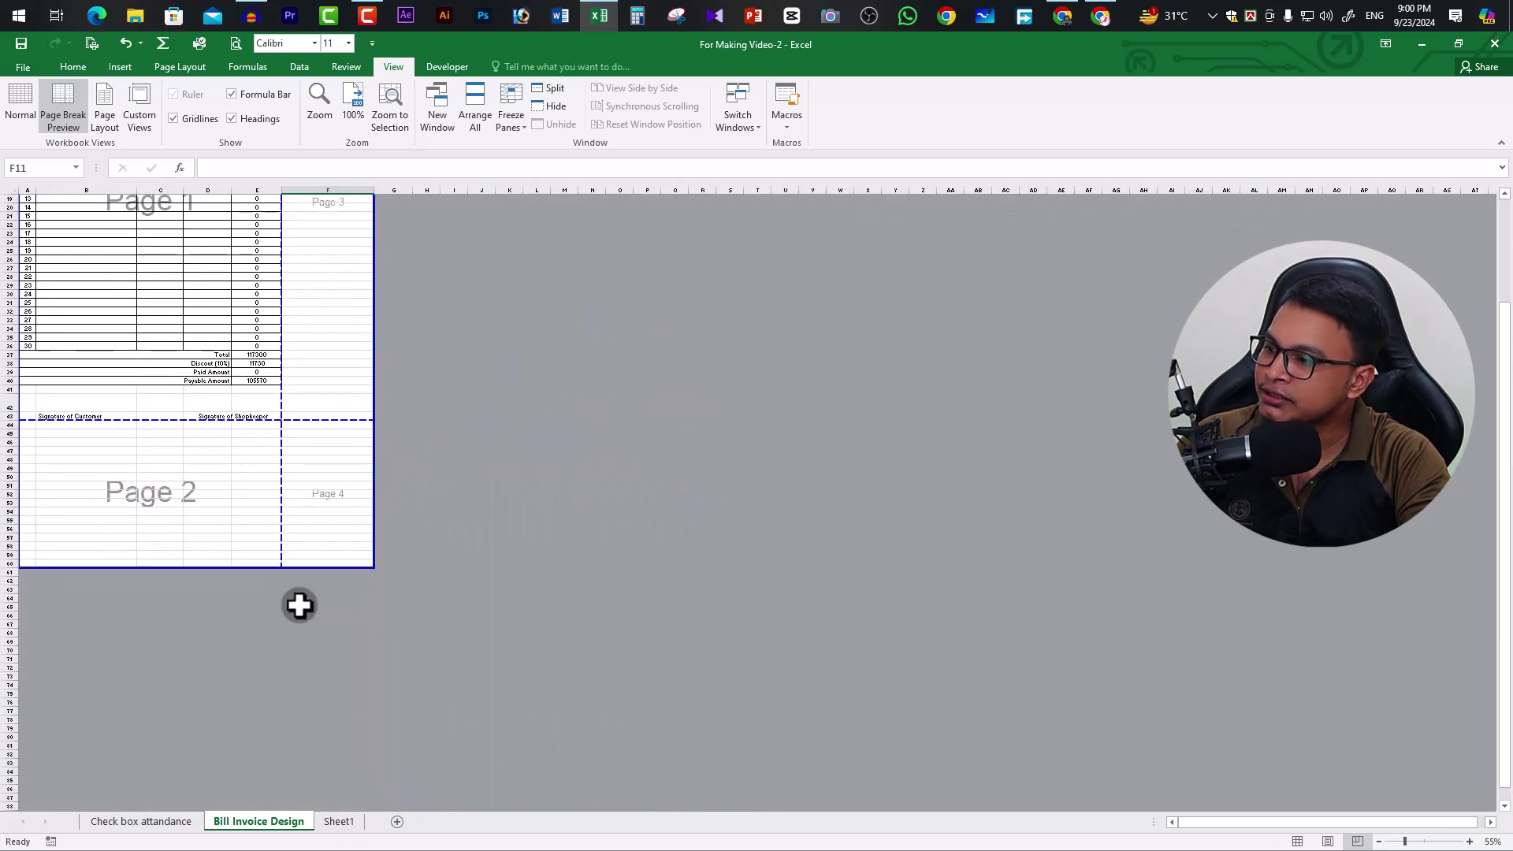
{"action": "left_click_drag", "start_coordinate": [210, 568], "coordinate": [185, 715]}
{"action": "scroll", "coordinate": [225, 581], "scroll_direction": "up", "scroll_amount": 6}
{"action": "scroll", "coordinate": [225, 587], "scroll_direction": "down", "scroll_amount": 10}
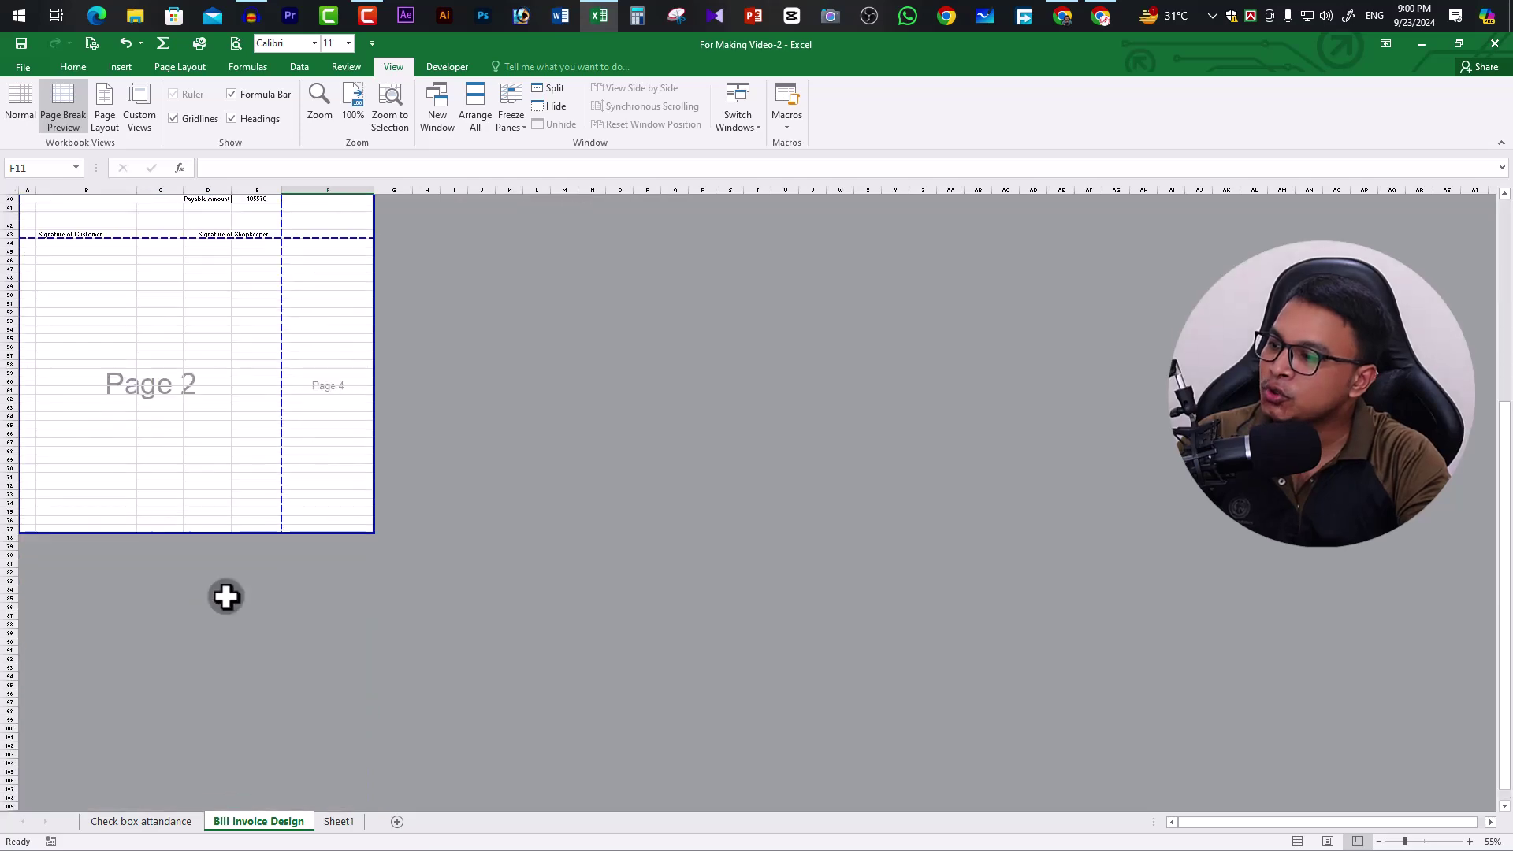
{"action": "left_click_drag", "start_coordinate": [199, 534], "coordinate": [186, 716]}
{"action": "scroll", "coordinate": [265, 514], "scroll_direction": "up", "scroll_amount": 8}
{"action": "scroll", "coordinate": [264, 515], "scroll_direction": "down", "scroll_amount": 17}
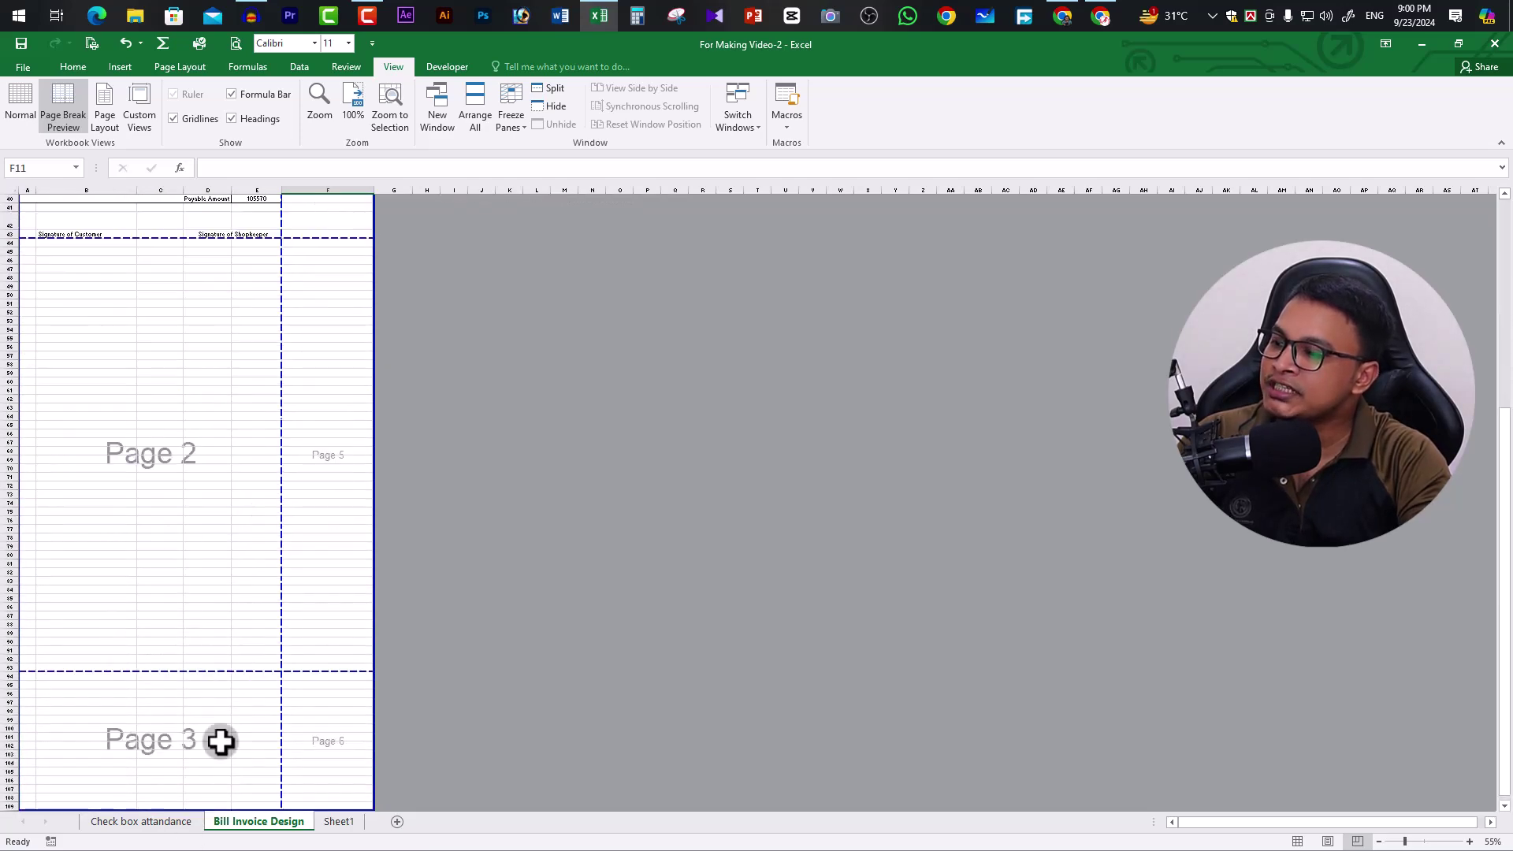
{"action": "left_click_drag", "start_coordinate": [224, 646], "coordinate": [150, 834]}
{"action": "scroll", "coordinate": [294, 431], "scroll_direction": "up", "scroll_amount": 20}
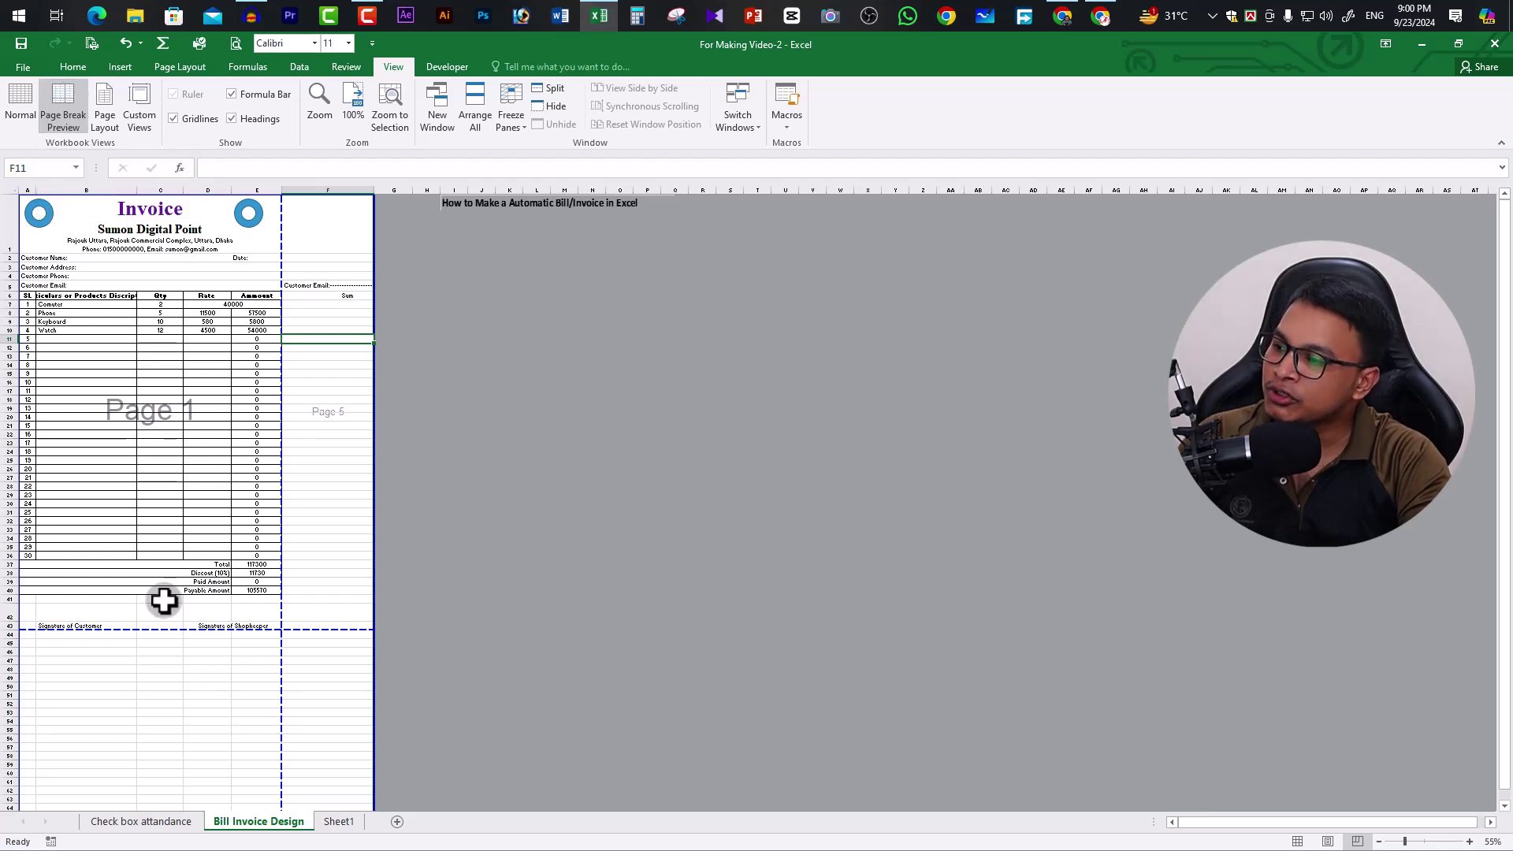
Pull the print area's outer edge in to column E, leaving column F out of the printed pages
{"action": "scroll", "coordinate": [169, 439], "scroll_direction": "down", "scroll_amount": 8}
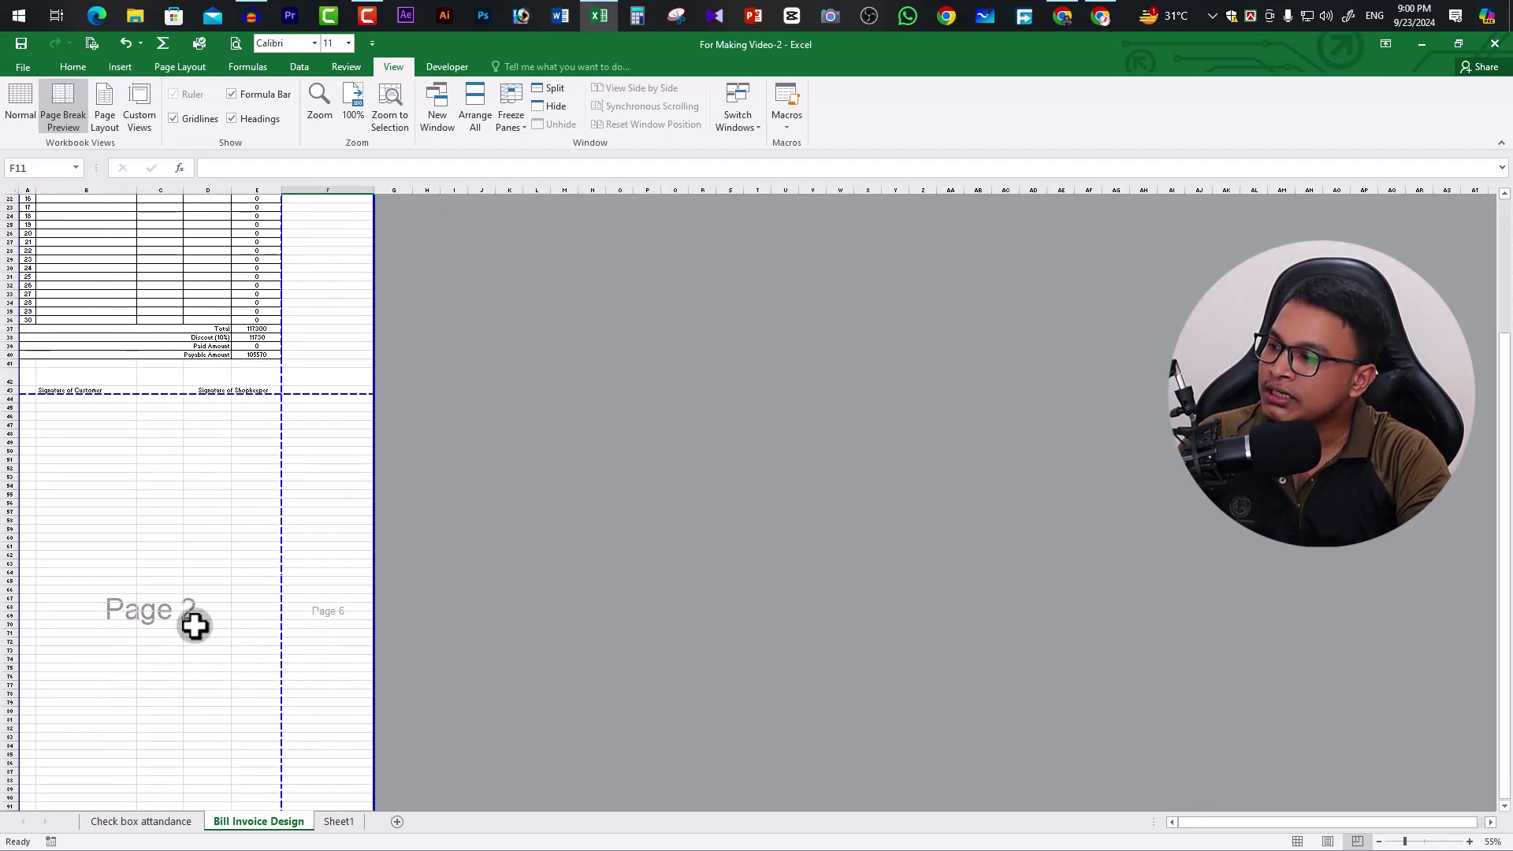
{"action": "left_click", "coordinate": [175, 589]}
{"action": "scroll", "coordinate": [176, 588], "scroll_direction": "down", "scroll_amount": 11}
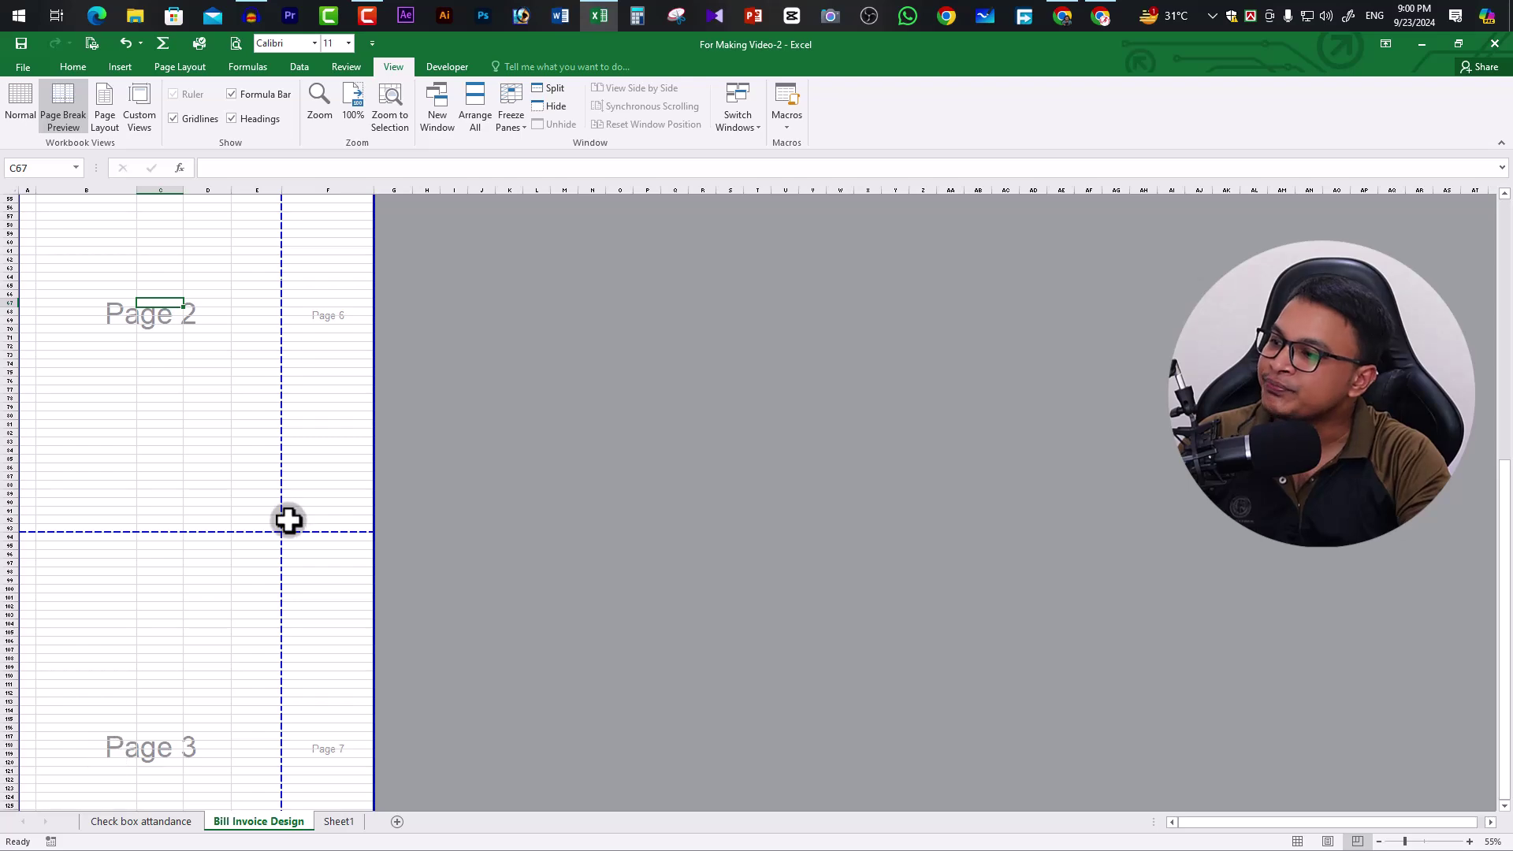
{"action": "scroll", "coordinate": [286, 517], "scroll_direction": "up", "scroll_amount": 18}
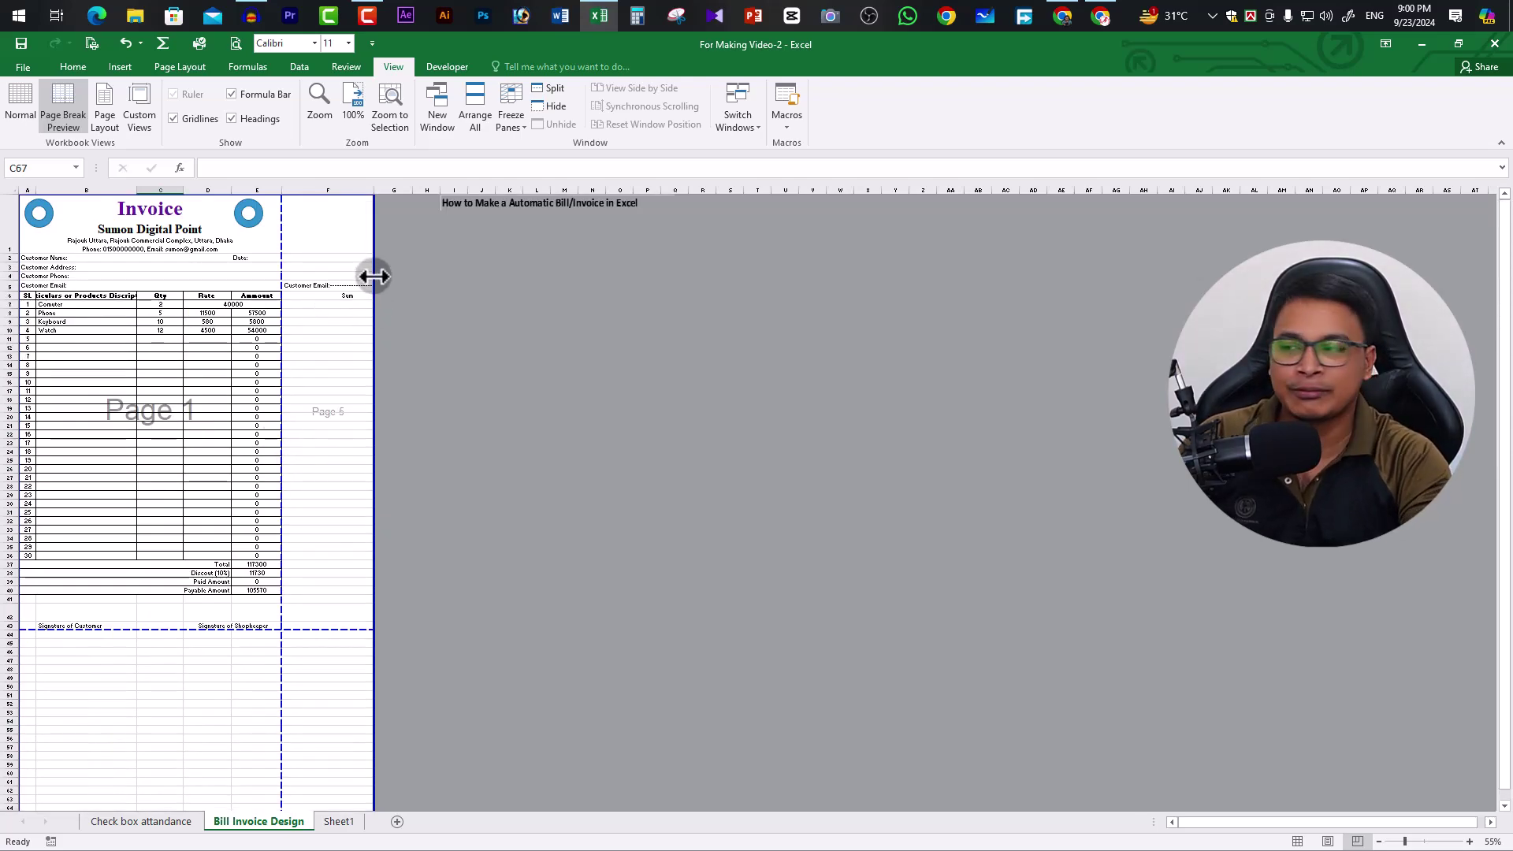
{"action": "left_click_drag", "start_coordinate": [373, 278], "coordinate": [297, 293]}
{"action": "scroll", "coordinate": [291, 298], "scroll_direction": "down", "scroll_amount": 10}
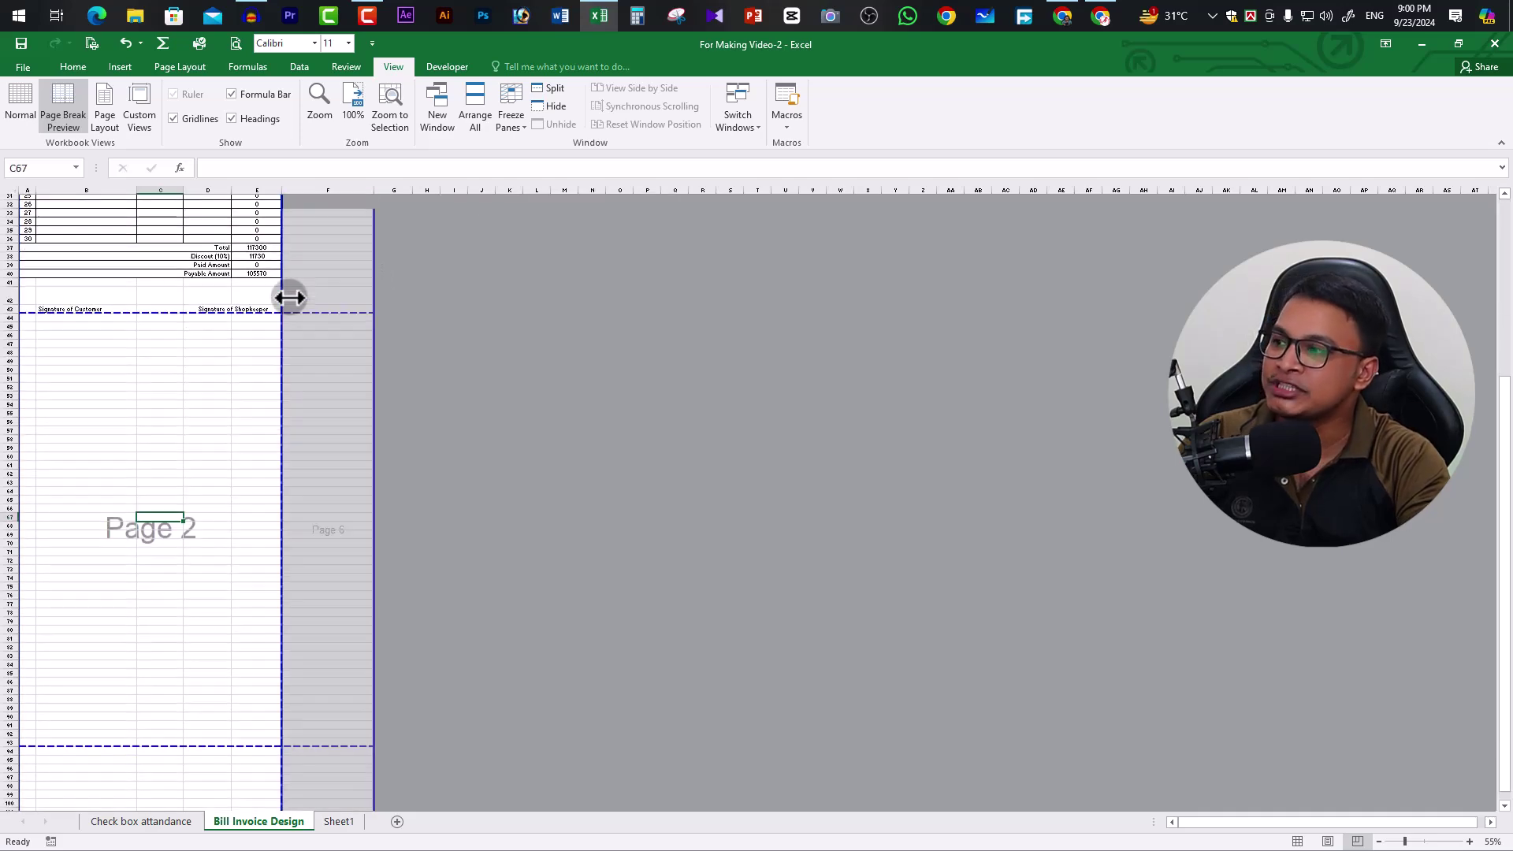
{"action": "scroll", "coordinate": [277, 367], "scroll_direction": "up", "scroll_amount": 10}
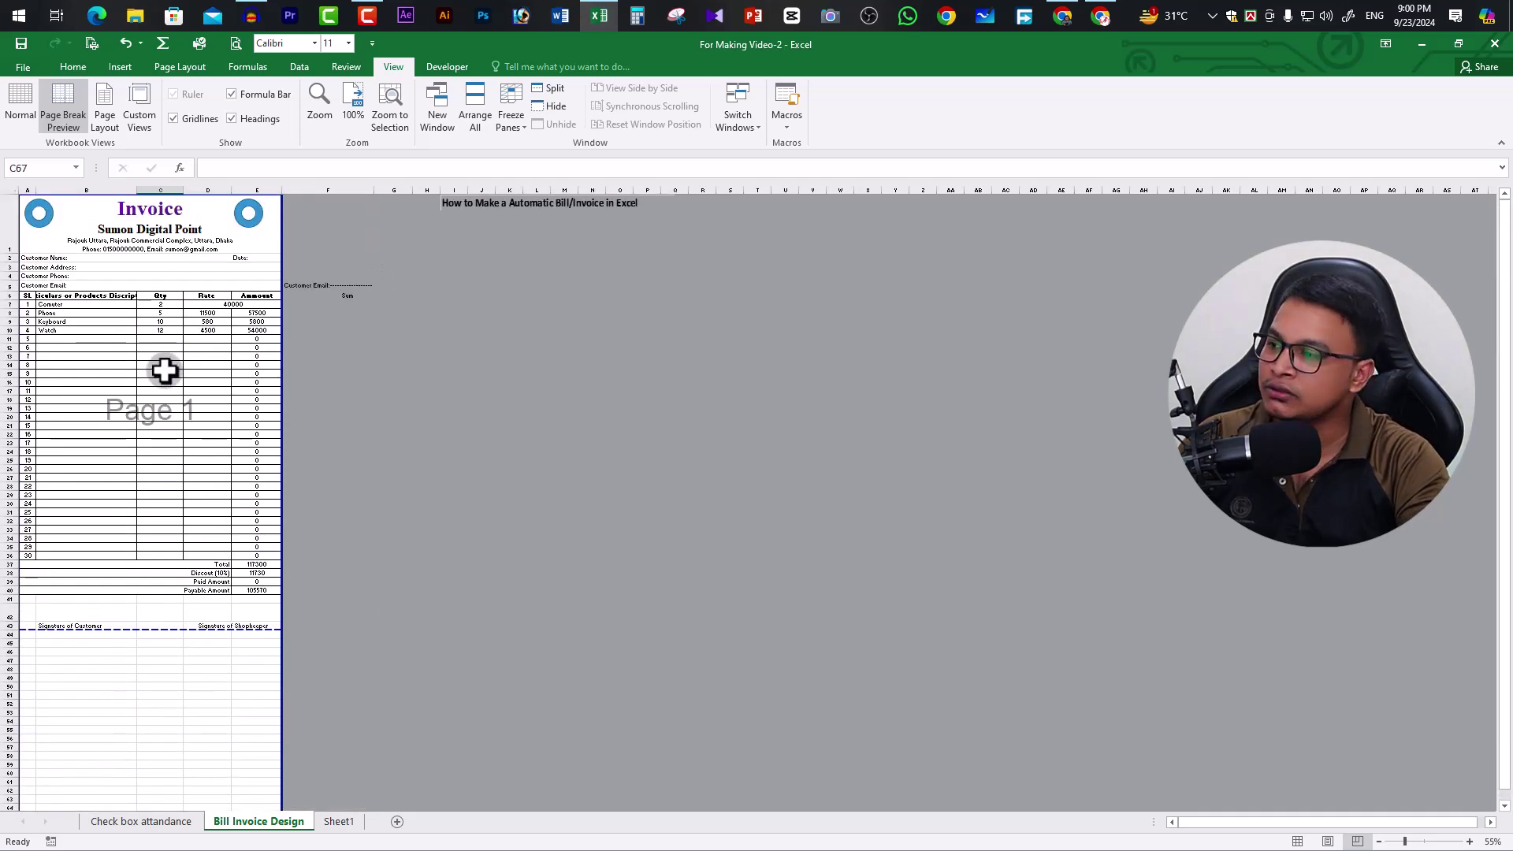
Try moving the horizontal page break between pages 3 and 4 up to row 142 and farther down, and undo the move
{"action": "scroll", "coordinate": [162, 371], "scroll_direction": "up", "scroll_amount": 1}
{"action": "scroll", "coordinate": [253, 520], "scroll_direction": "down", "scroll_amount": 20}
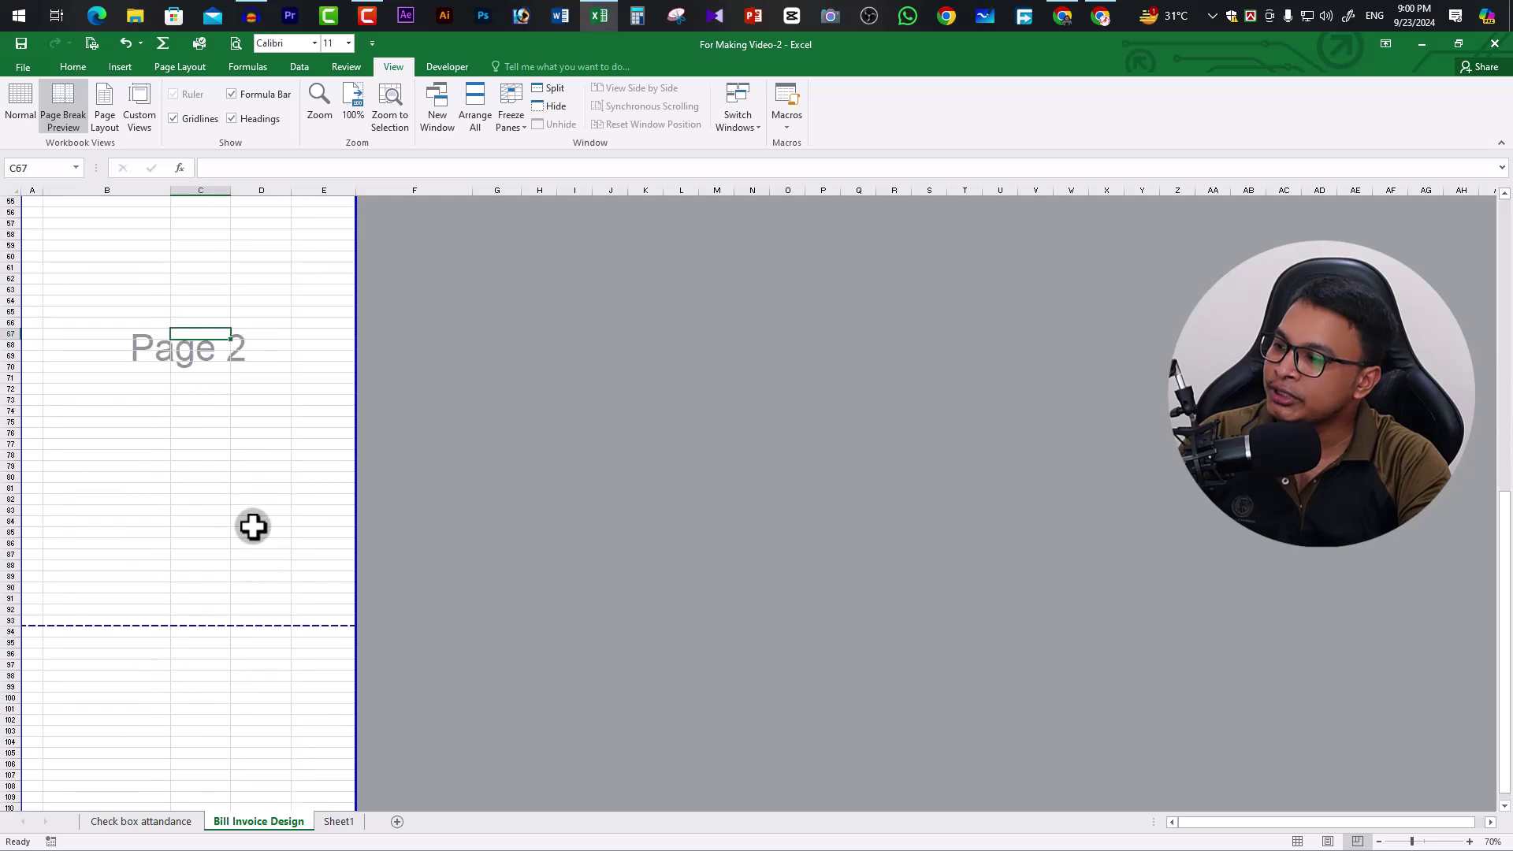
{"action": "scroll", "coordinate": [253, 526], "scroll_direction": "down", "scroll_amount": 14}
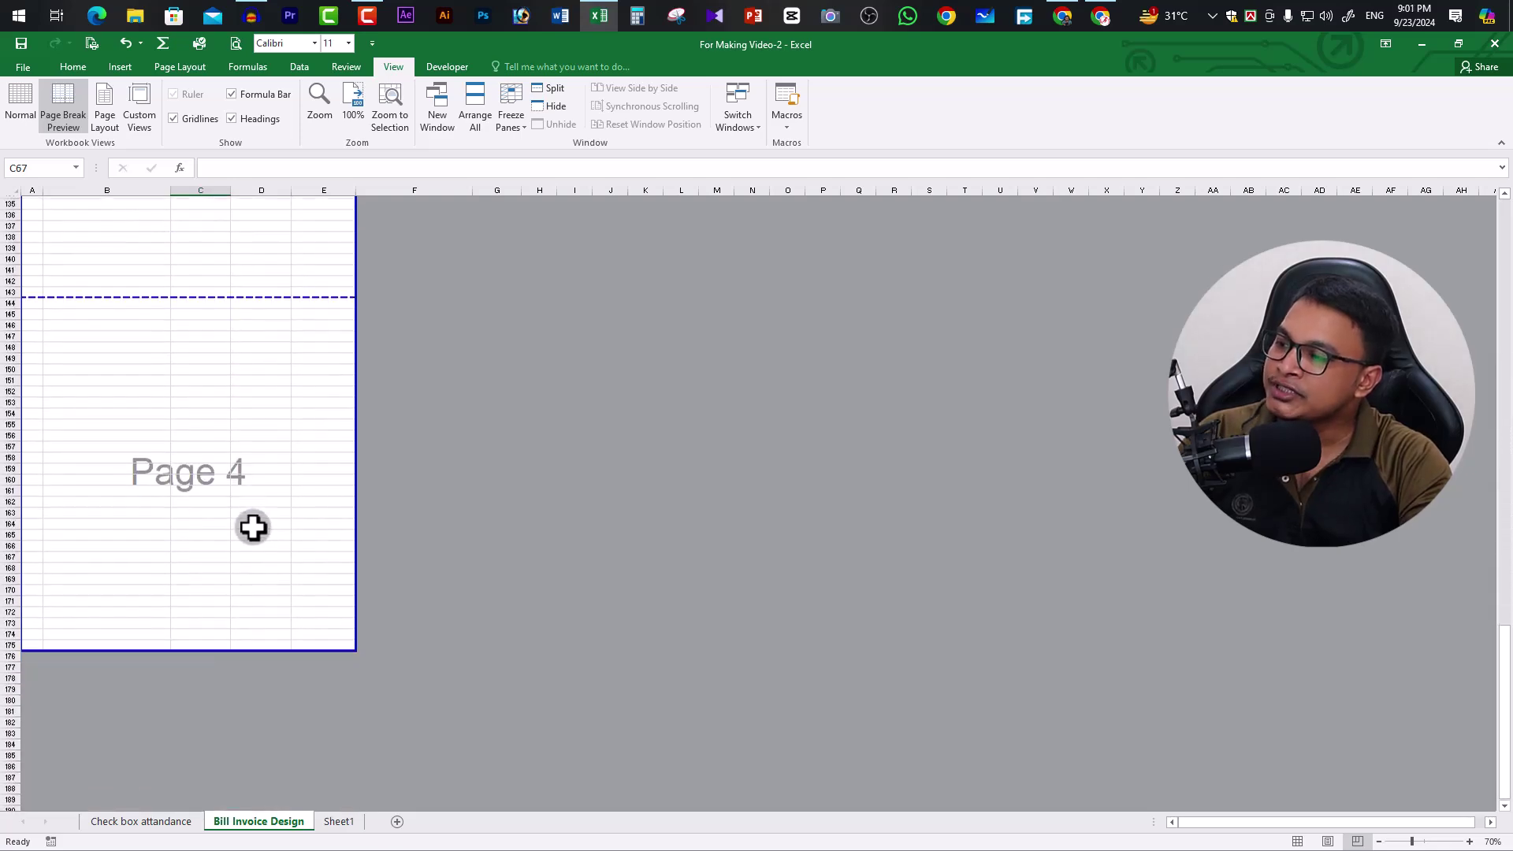
{"action": "scroll", "coordinate": [264, 402], "scroll_direction": "up", "scroll_amount": 11}
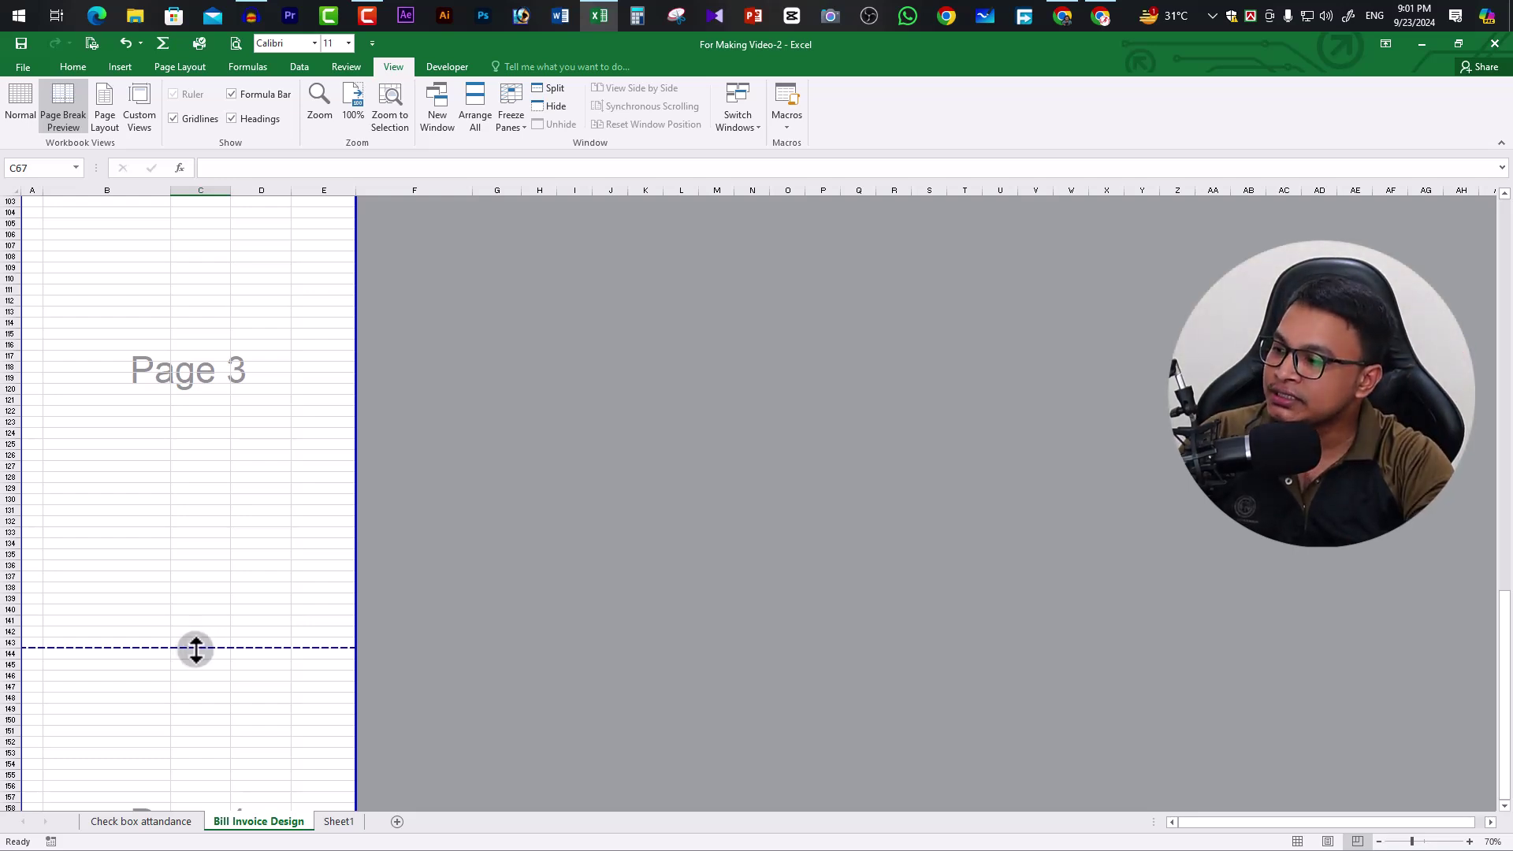
{"action": "left_click_drag", "start_coordinate": [196, 649], "coordinate": [208, 636]}
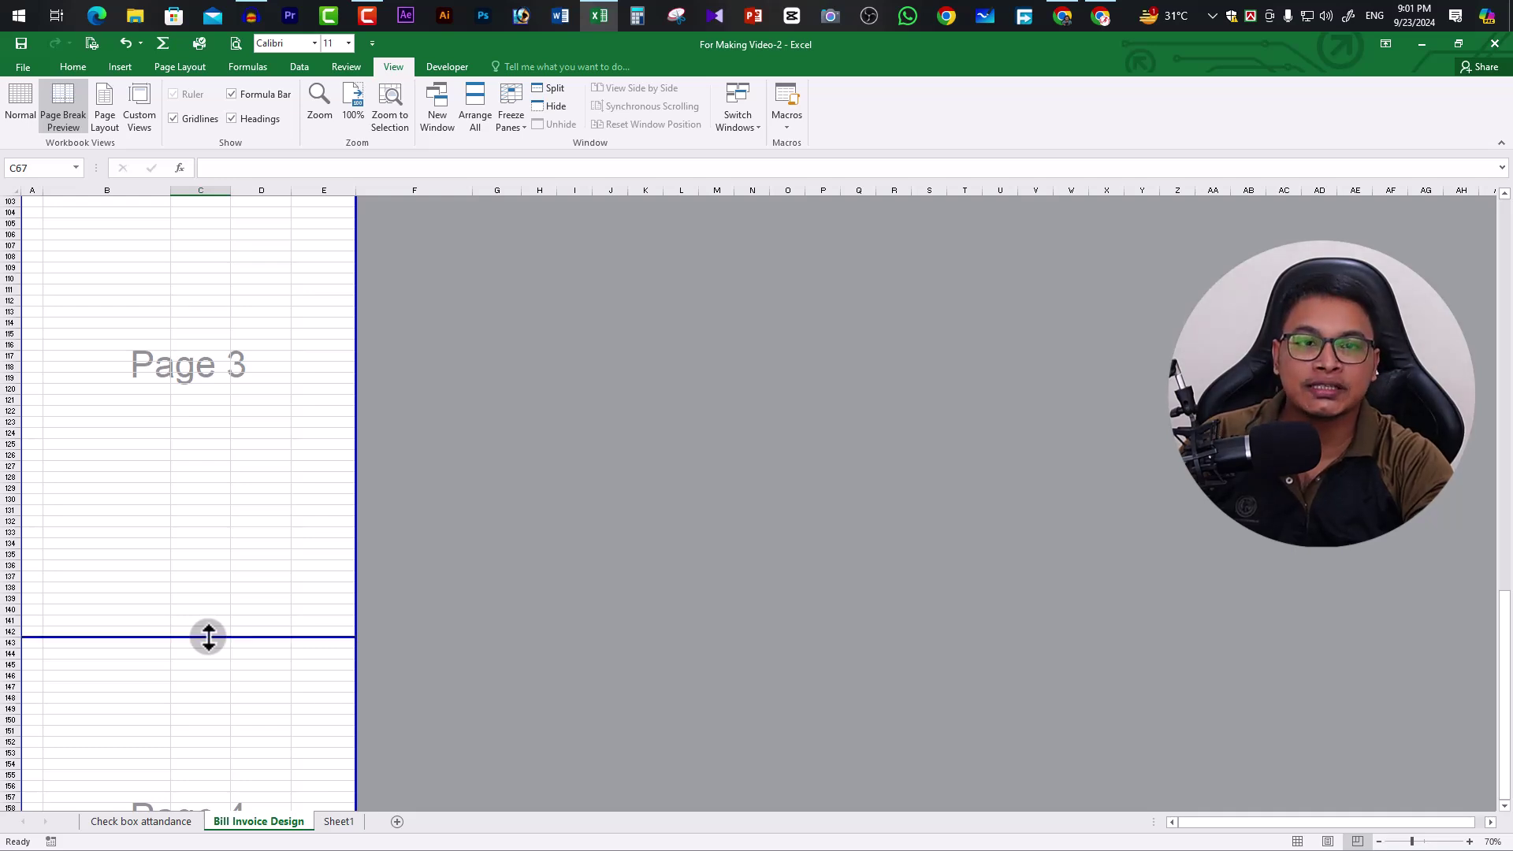
{"action": "left_click_drag", "start_coordinate": [208, 637], "coordinate": [220, 783]}
{"action": "scroll", "coordinate": [247, 682], "scroll_direction": "up", "scroll_amount": 20}
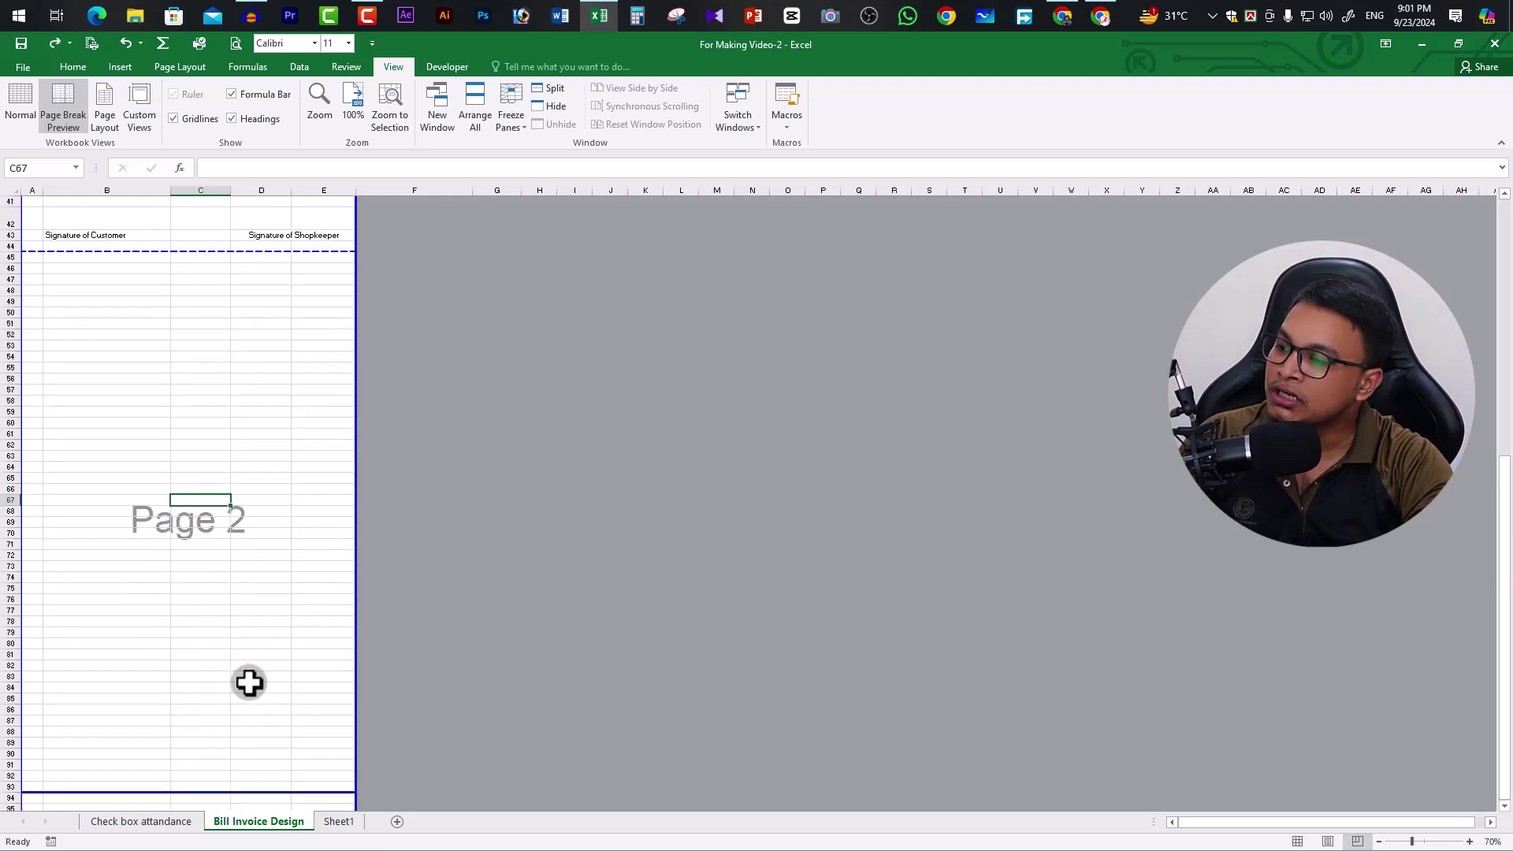
{"action": "scroll", "coordinate": [254, 599], "scroll_direction": "up", "scroll_amount": 14}
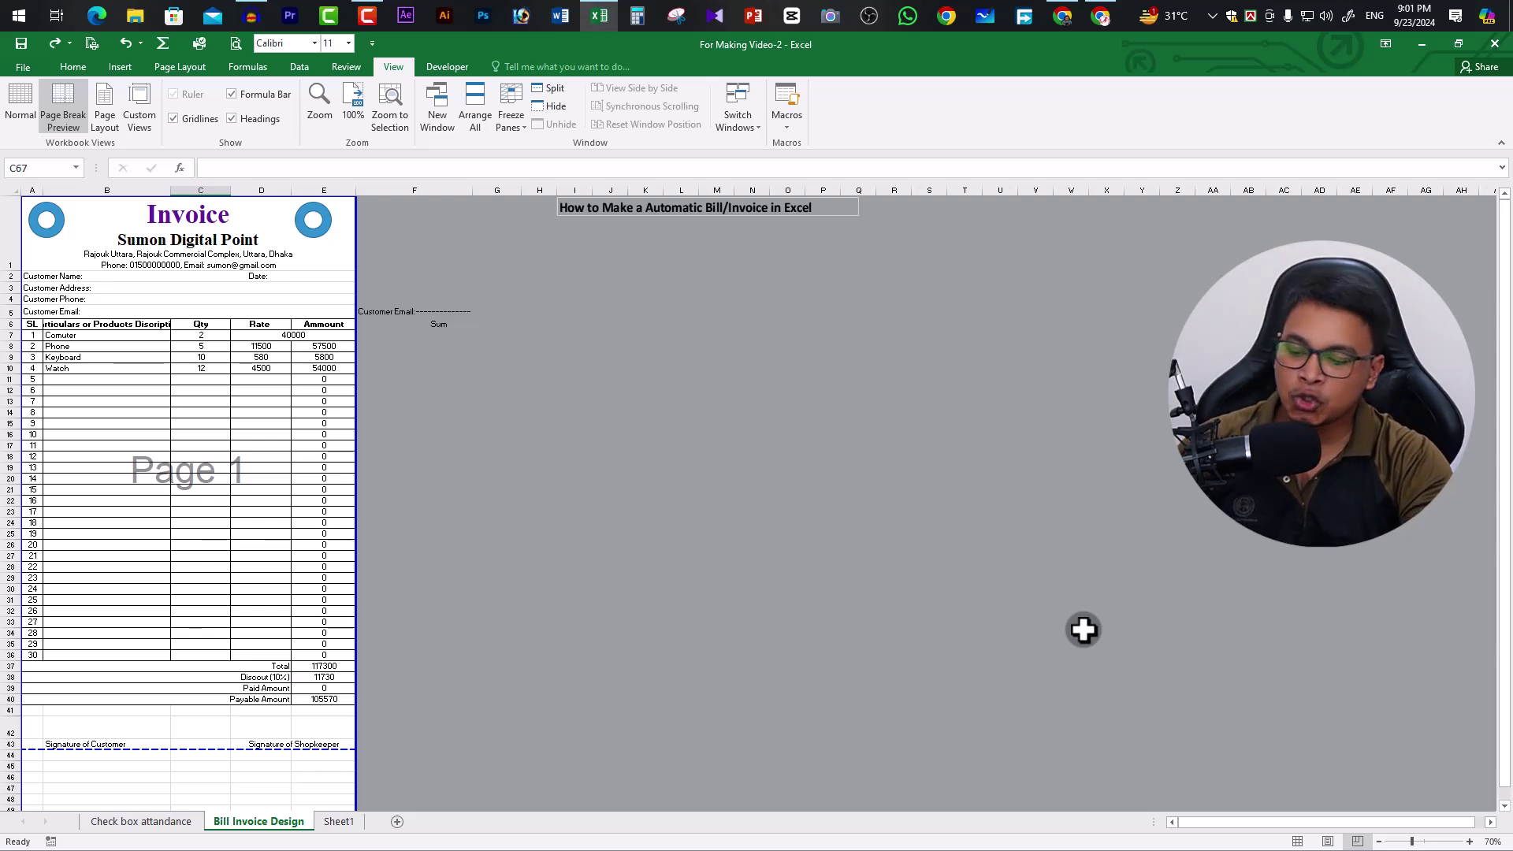
Limit the print range of the invoice sheet to pages 1 to 1 in the print settings
{"action": "key", "text": "ctrl+p"}
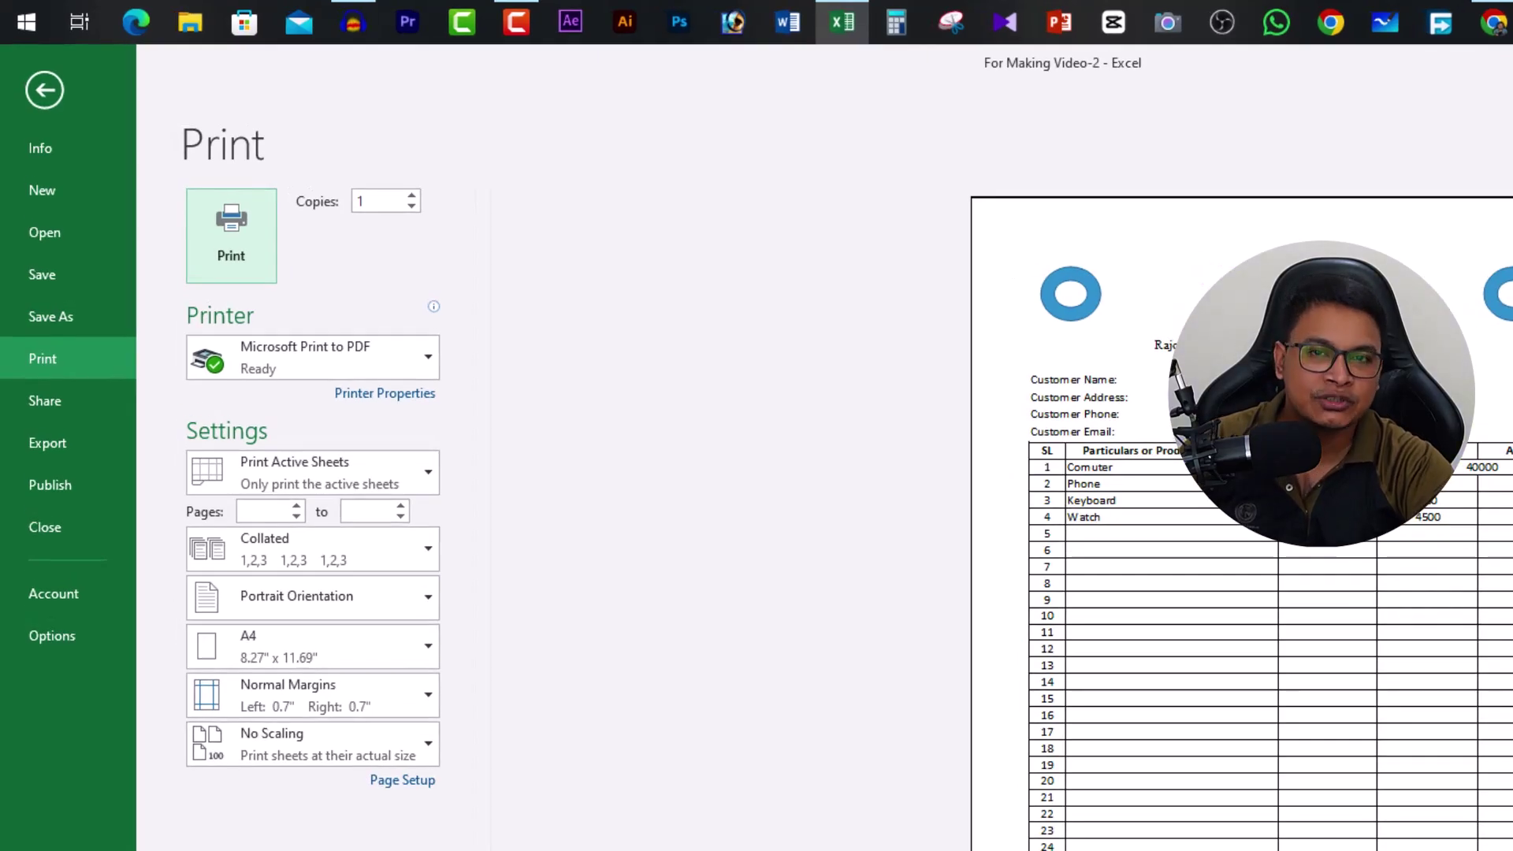
{"action": "left_click", "coordinate": [260, 511]}
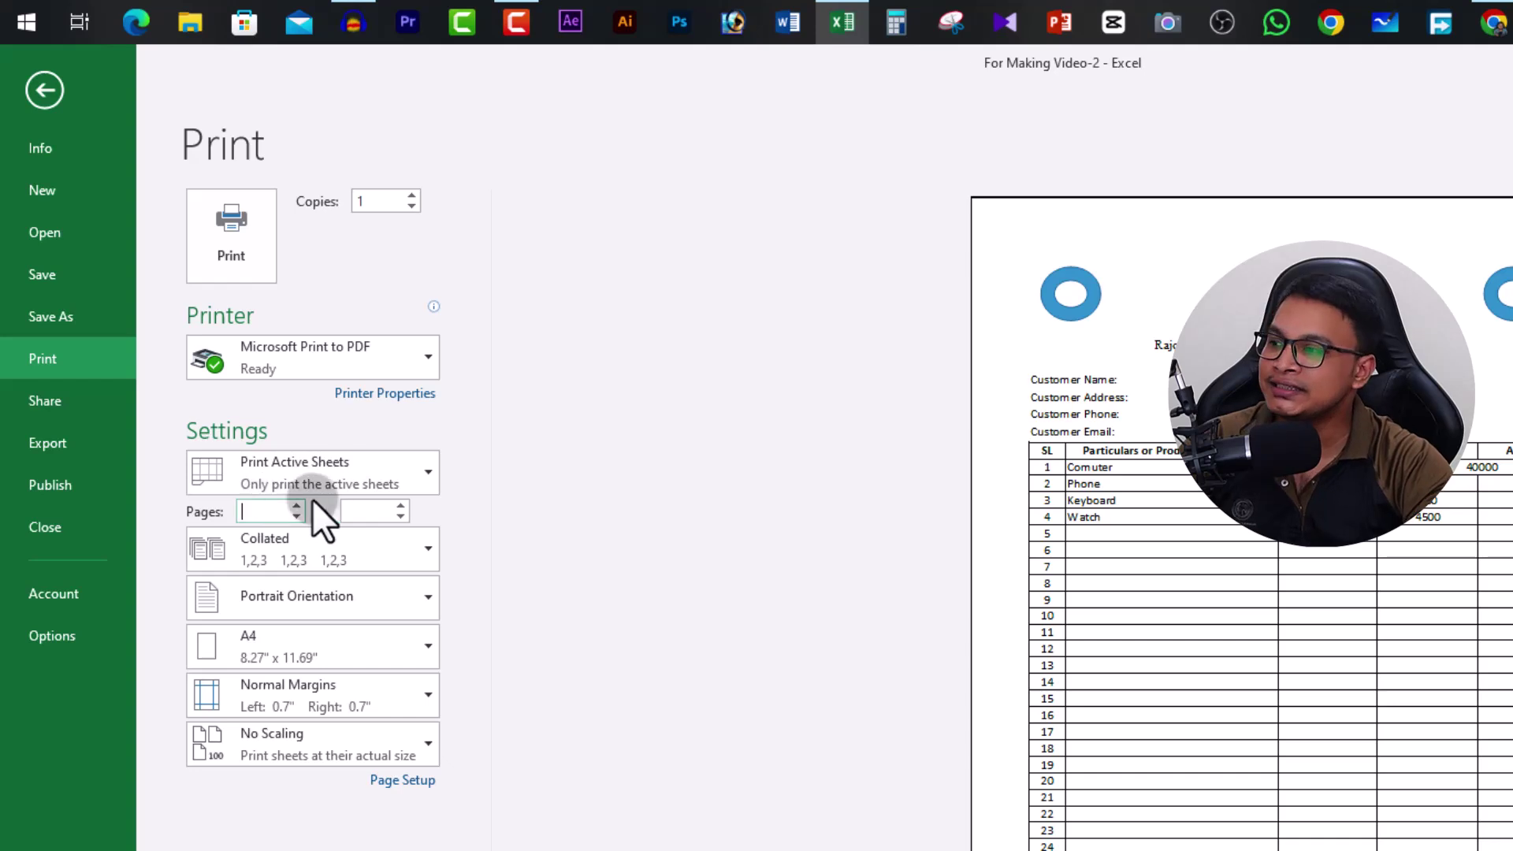
{"action": "type", "text": "1"}
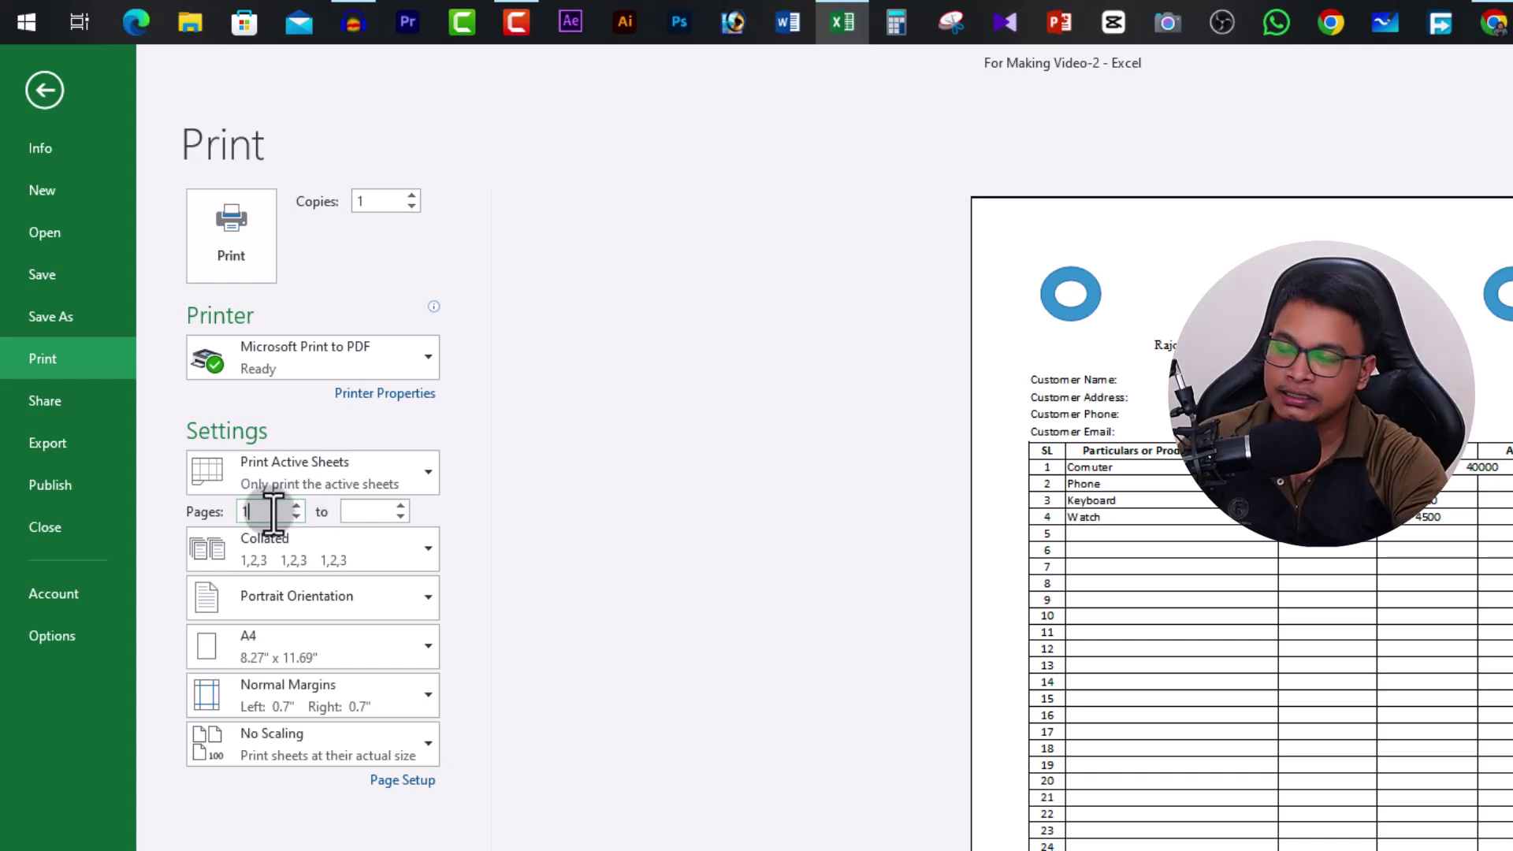
{"action": "left_click", "coordinate": [351, 509]}
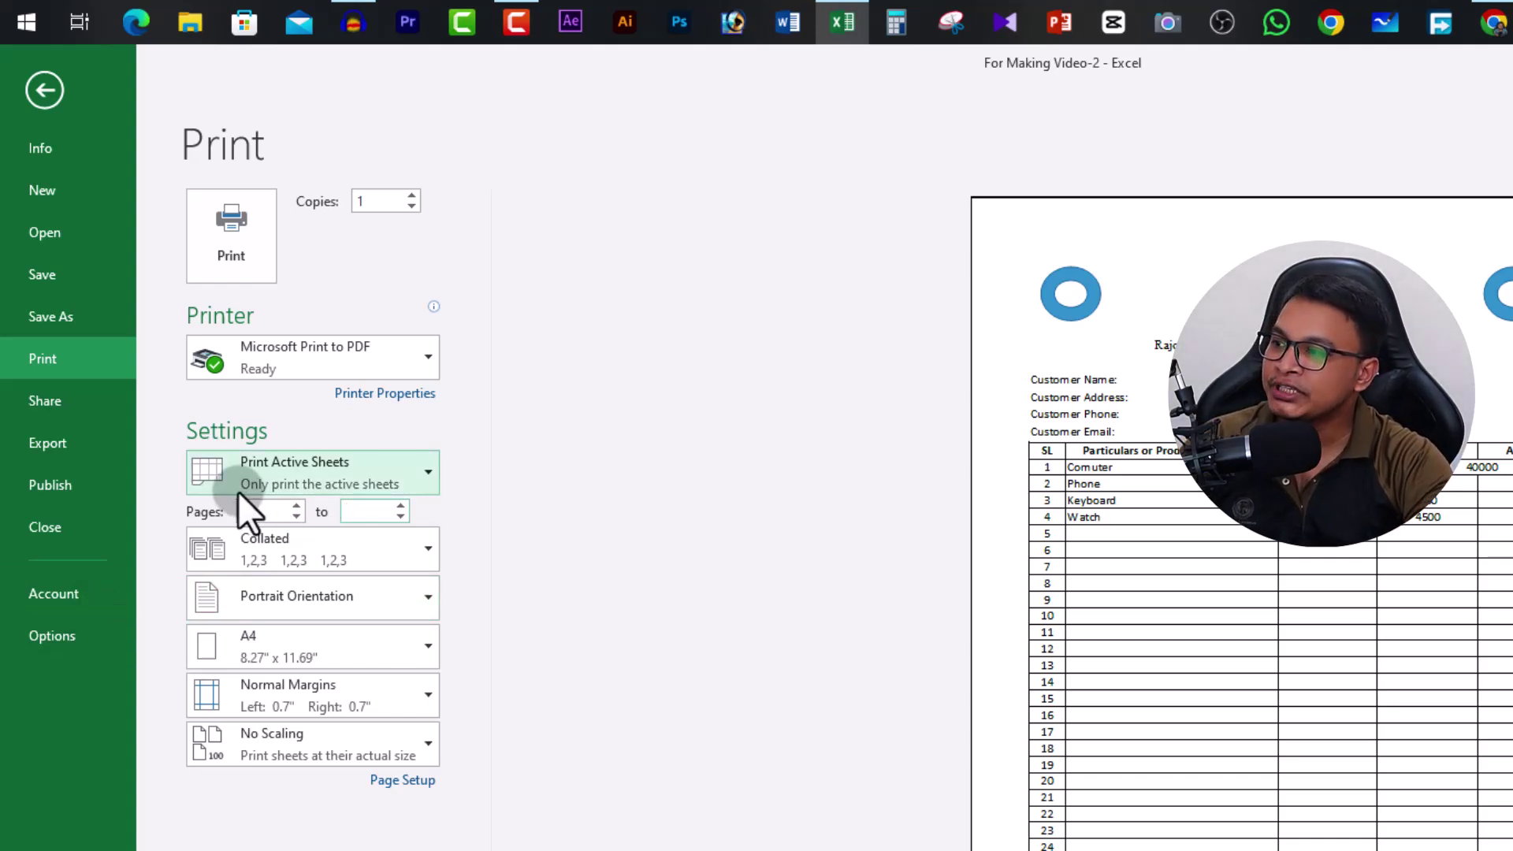
{"action": "left_click", "coordinate": [300, 516]}
{"action": "left_click", "coordinate": [353, 514]}
{"action": "type", "text": "1"}
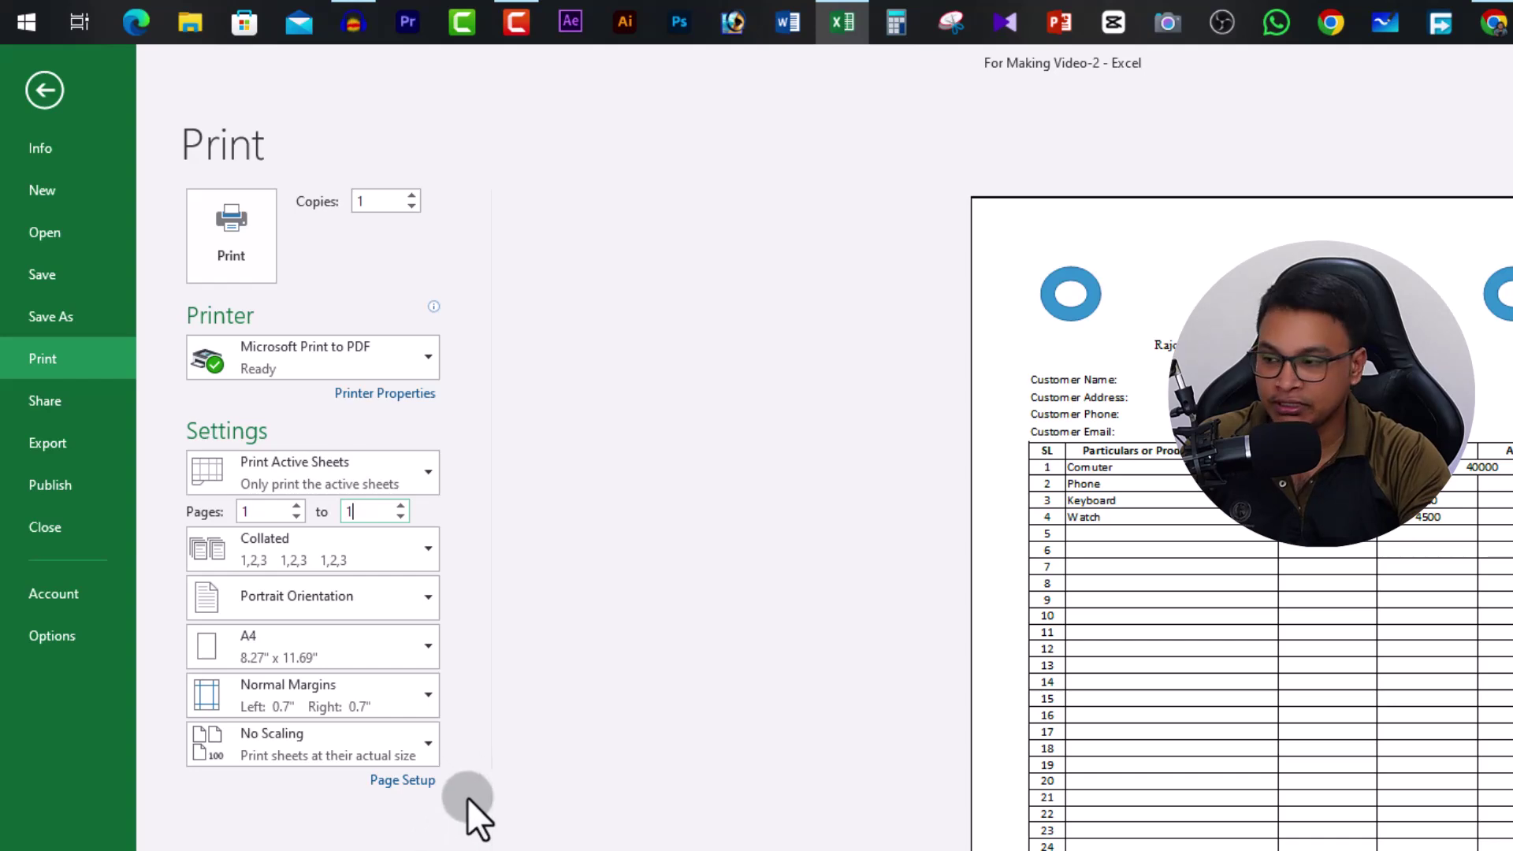
Open the Page Setup dialog from the print settings and move it clear of the invoice preview
{"action": "left_click", "coordinate": [402, 780]}
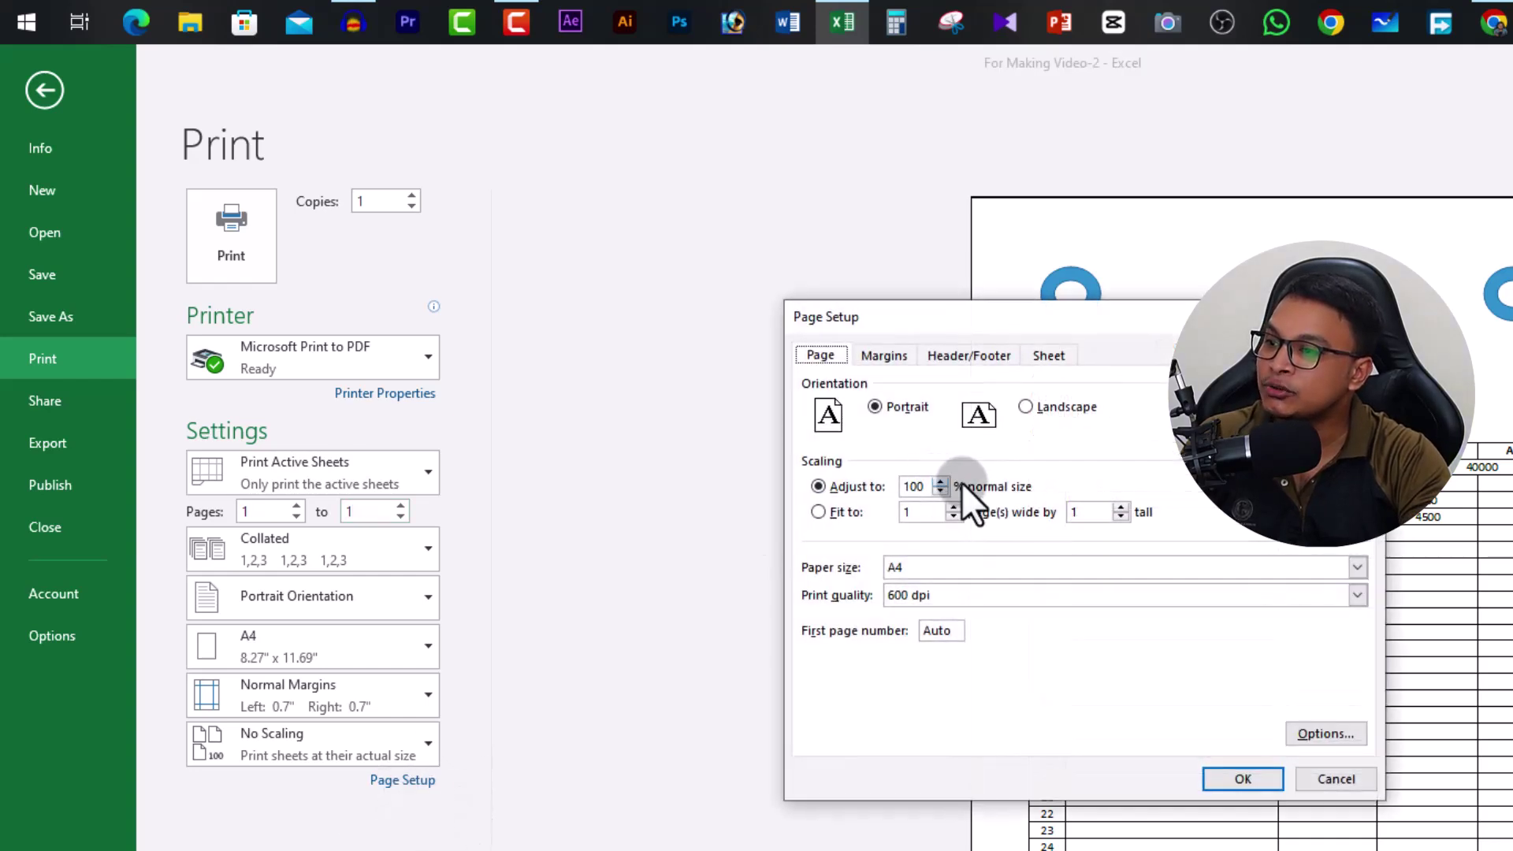
{"action": "left_click_drag", "start_coordinate": [1079, 331], "coordinate": [783, 289]}
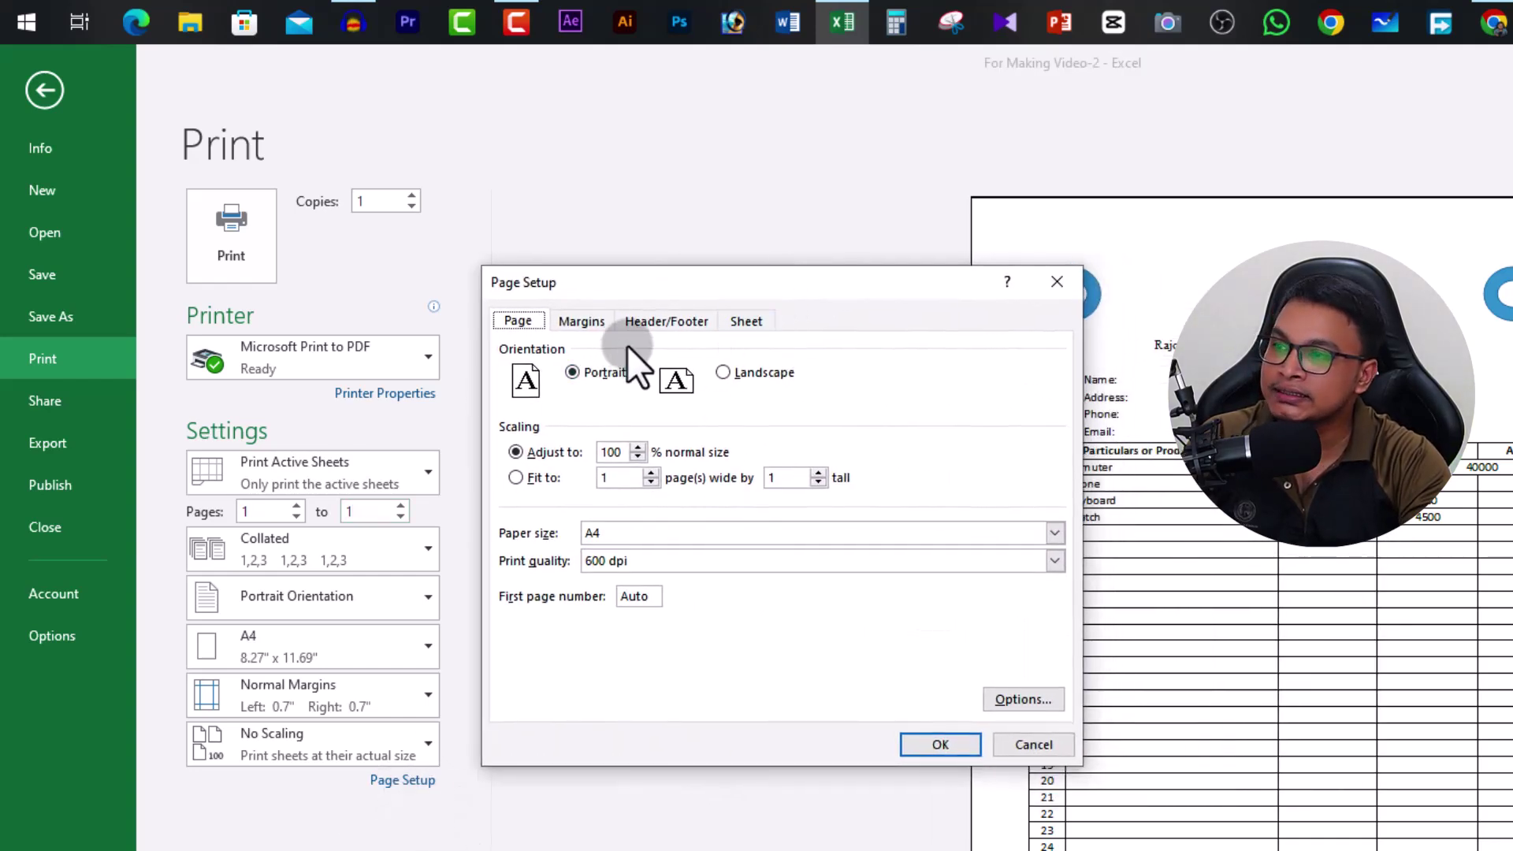